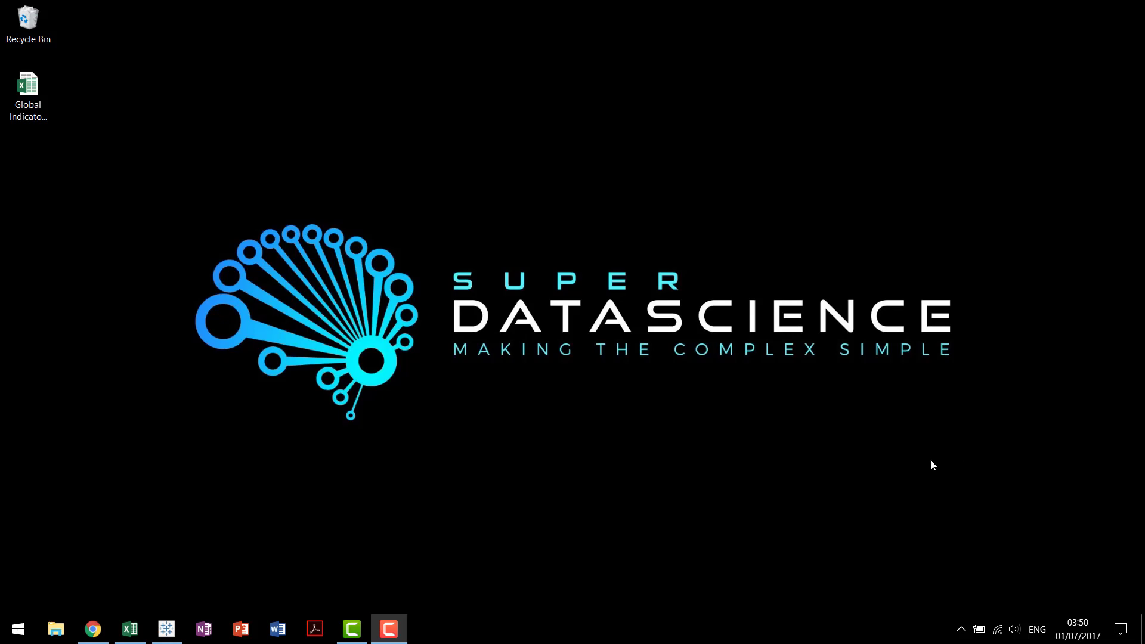
Review the Pareto chart and Vilfredo Pareto image results in the browser.
click(92, 628)
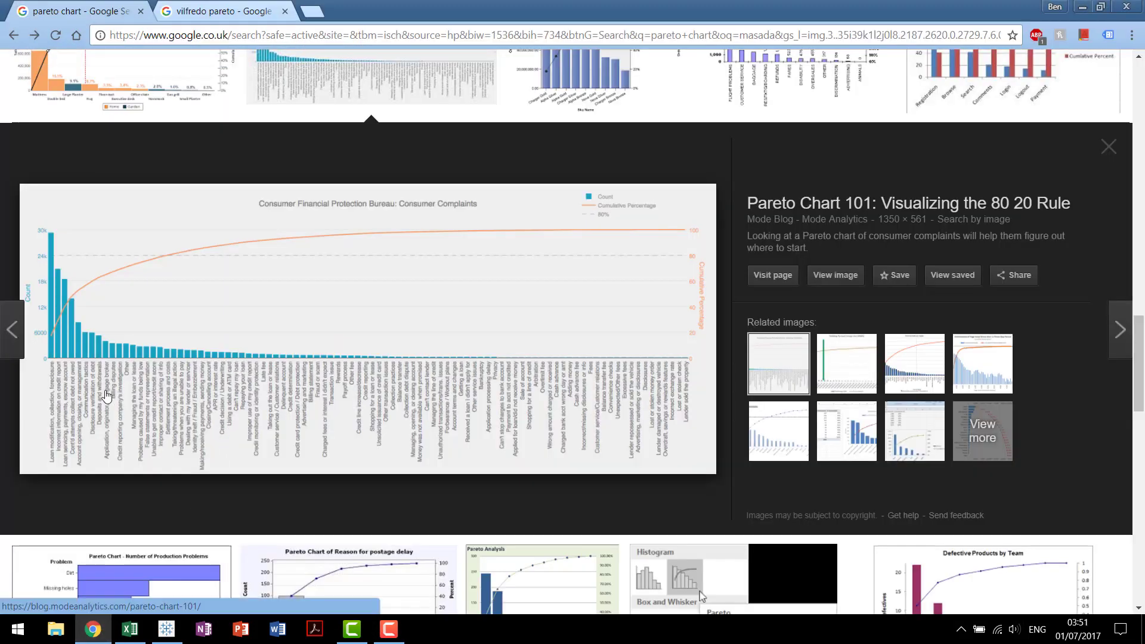
click(189, 13)
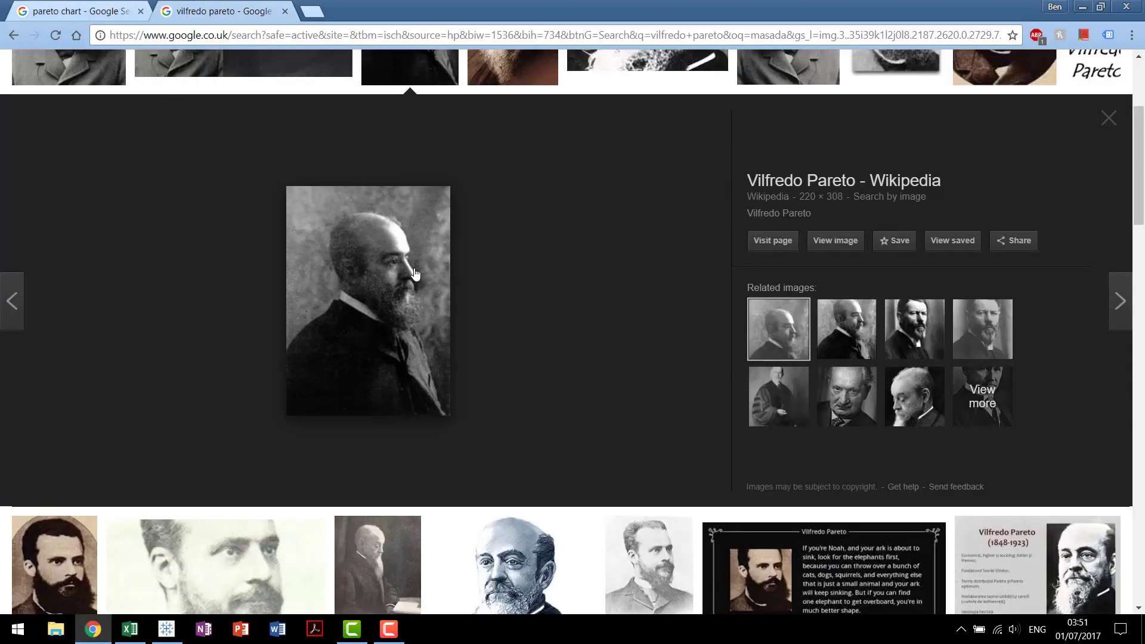
click(78, 12)
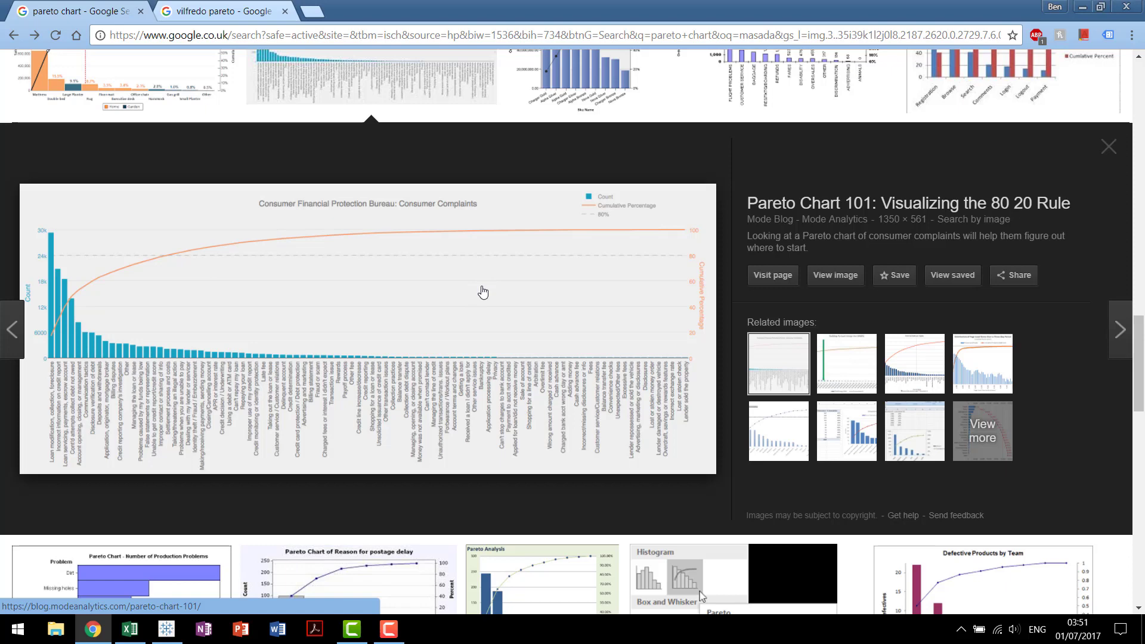
Open the Global Indicators Data workbook from the desktop and inspect the GDP Data and Metadata - Countries sheets.
click(1083, 7)
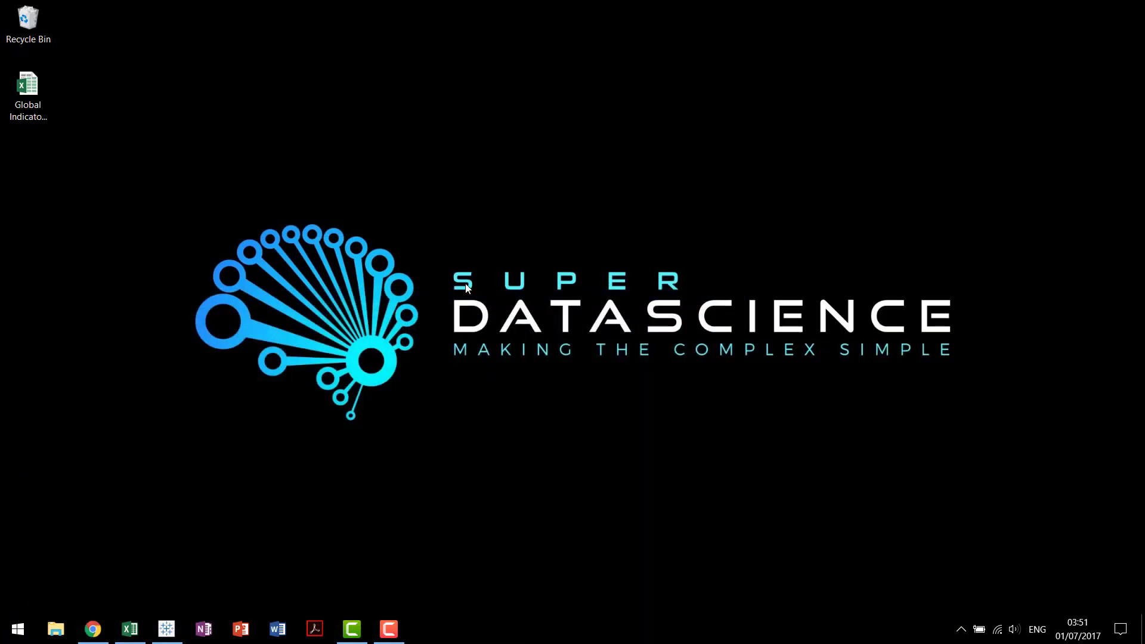
double_click(41, 113)
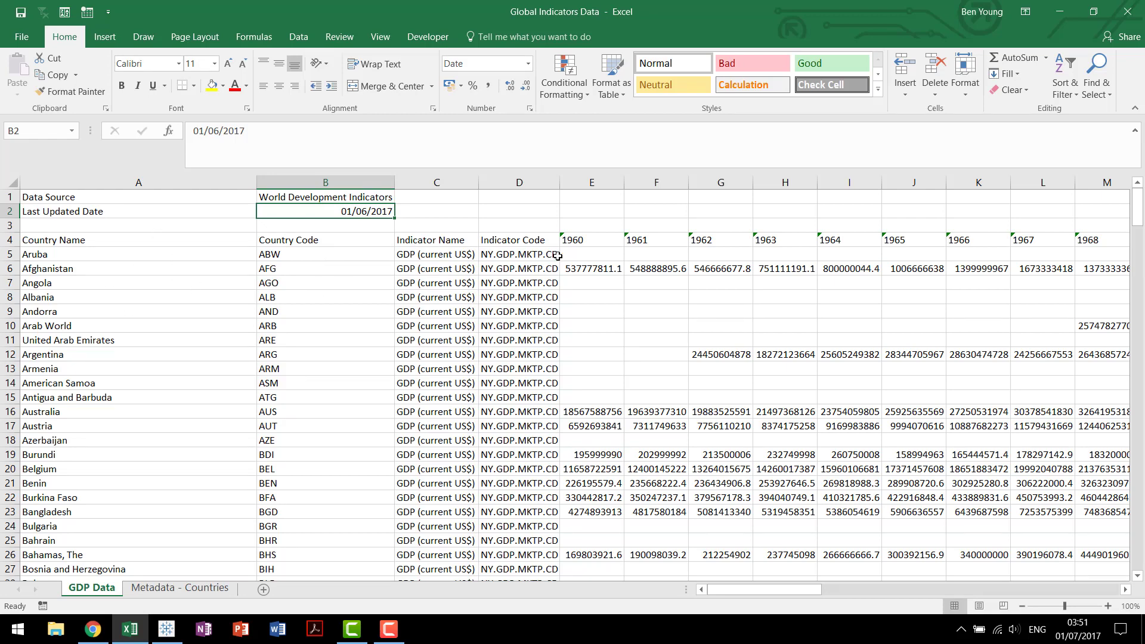
click(579, 241)
key(shift+Right)
click(584, 240)
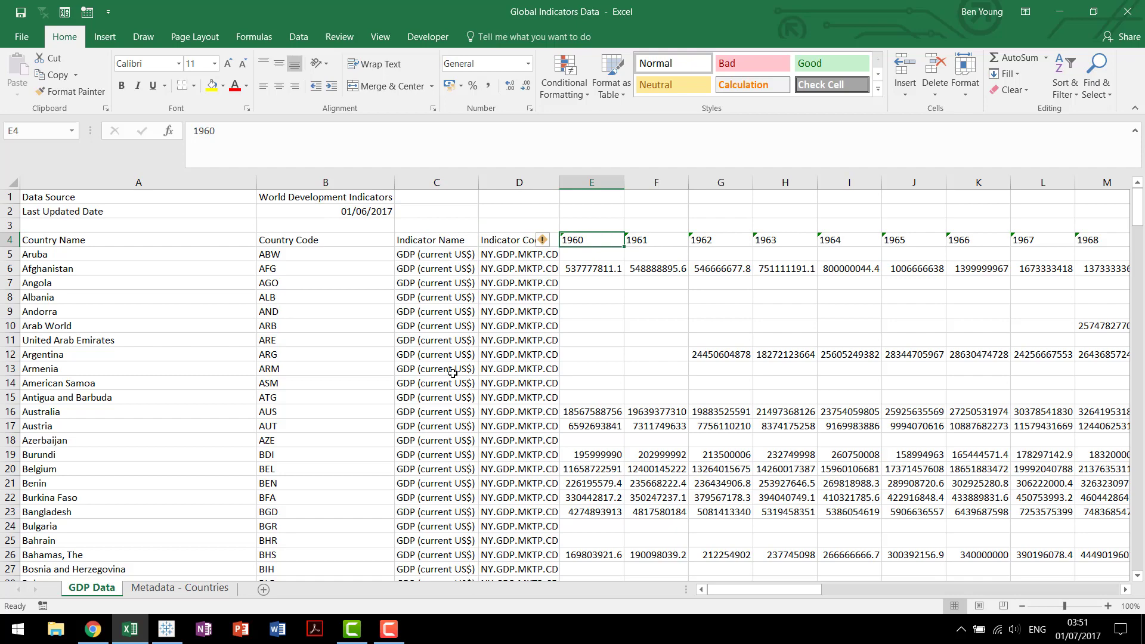
click(453, 371)
click(200, 590)
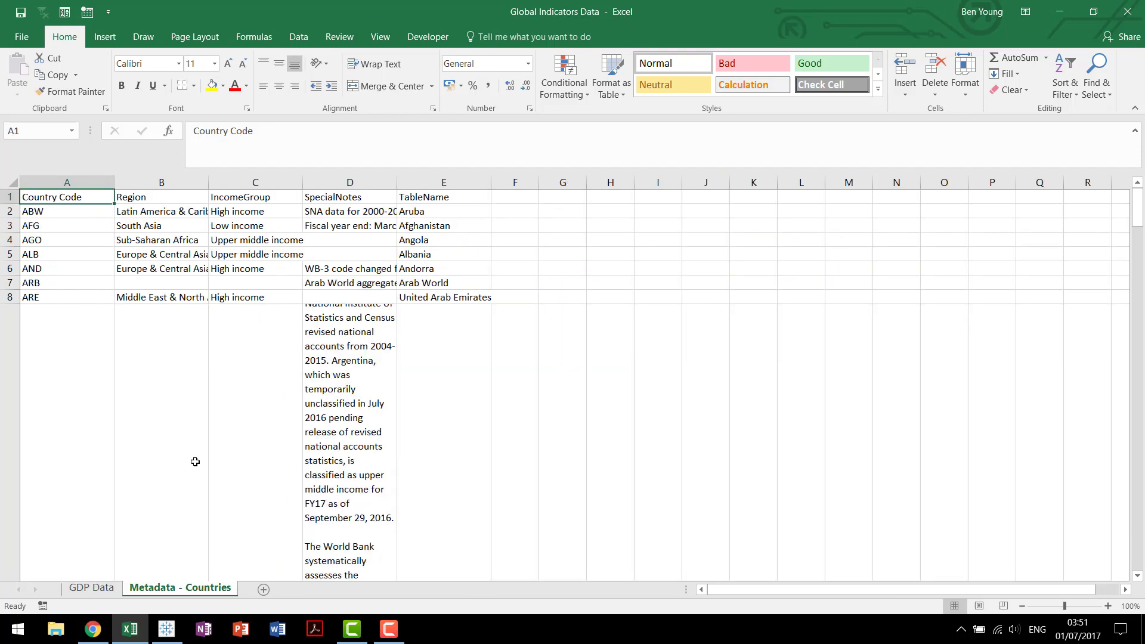
click(95, 589)
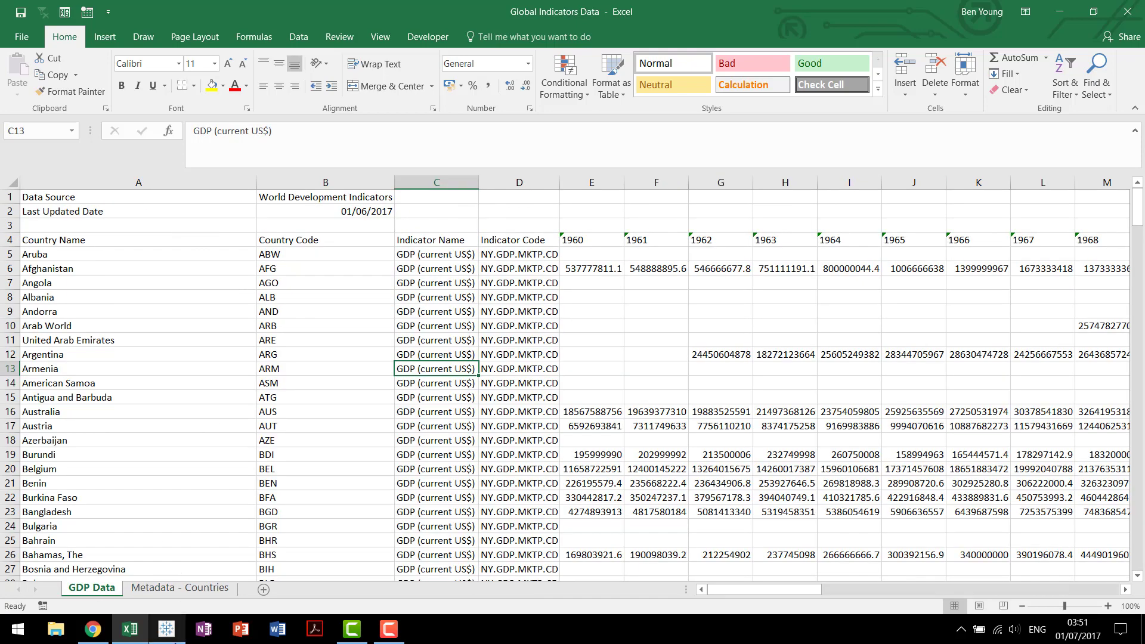
Connect Tableau to the Global Indicators Data Excel workbook with Data Interpreter enabled.
click(167, 629)
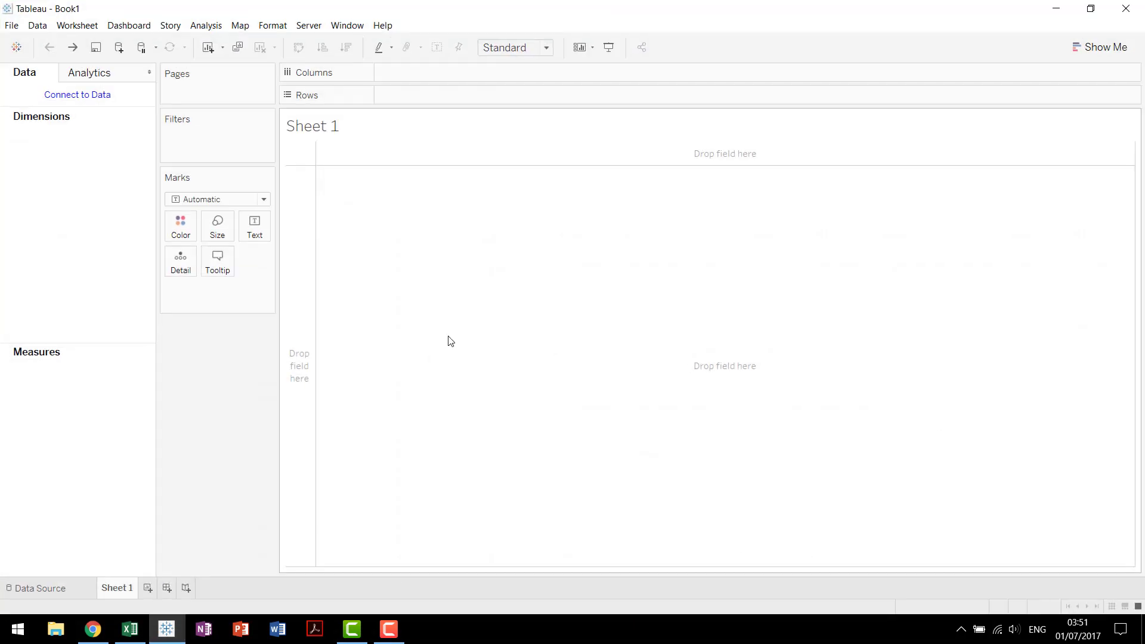
click(95, 97)
click(159, 130)
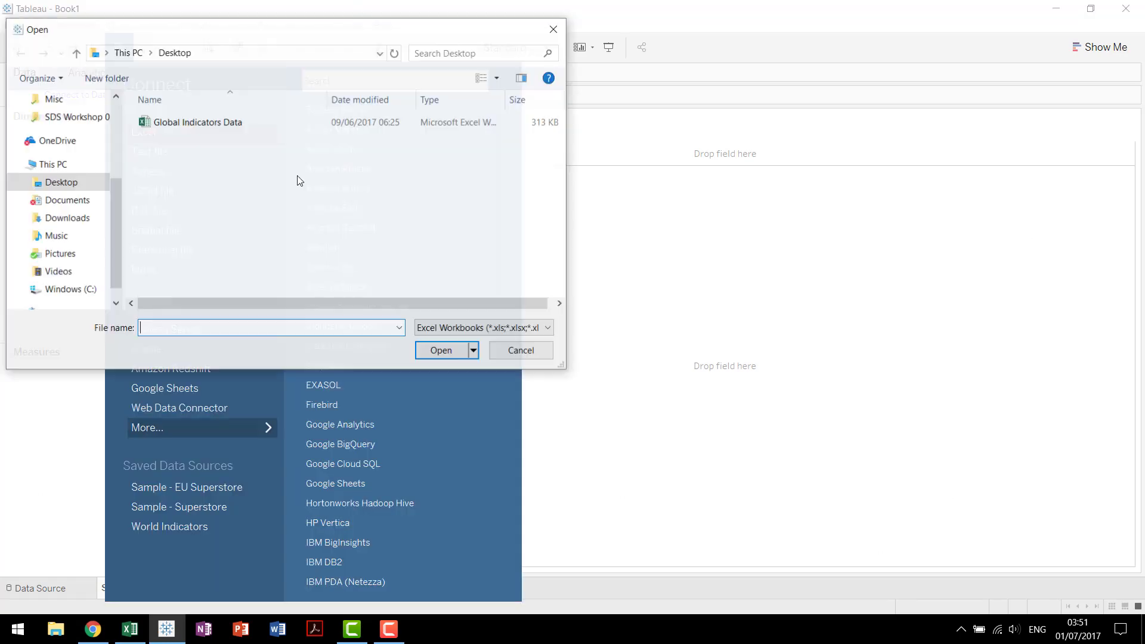
click(194, 122)
click(425, 352)
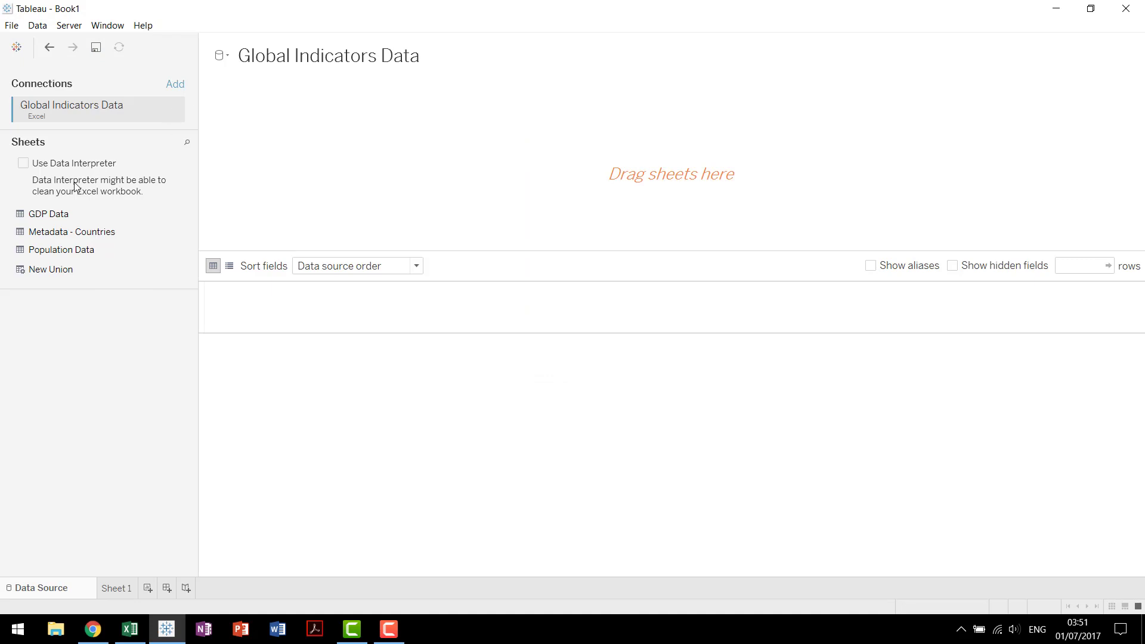
click(23, 163)
click(132, 632)
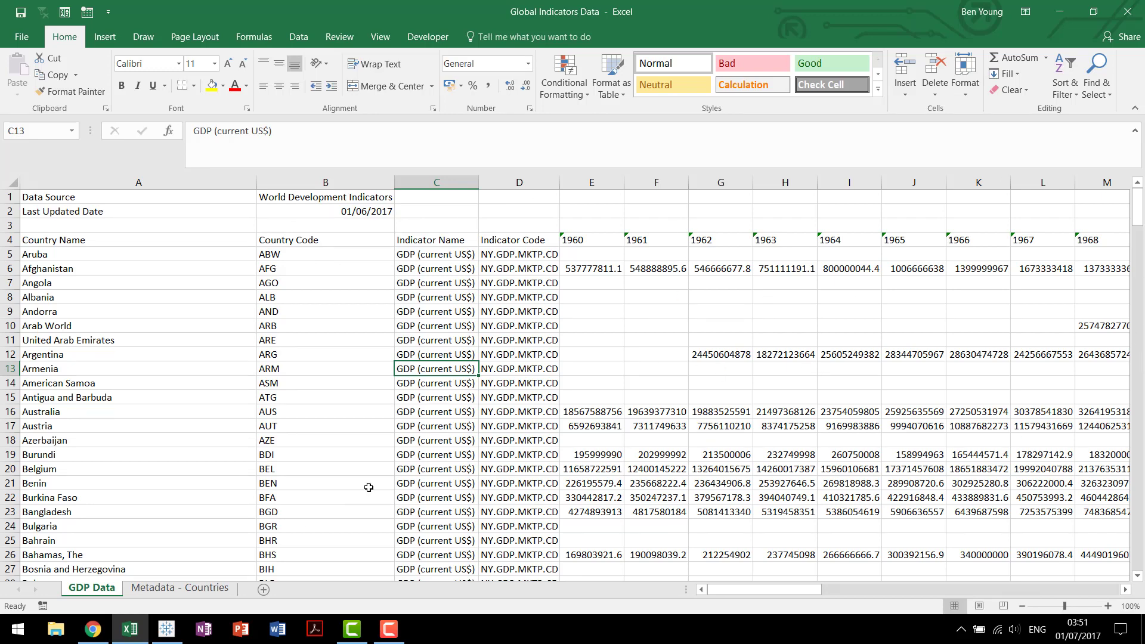
click(166, 629)
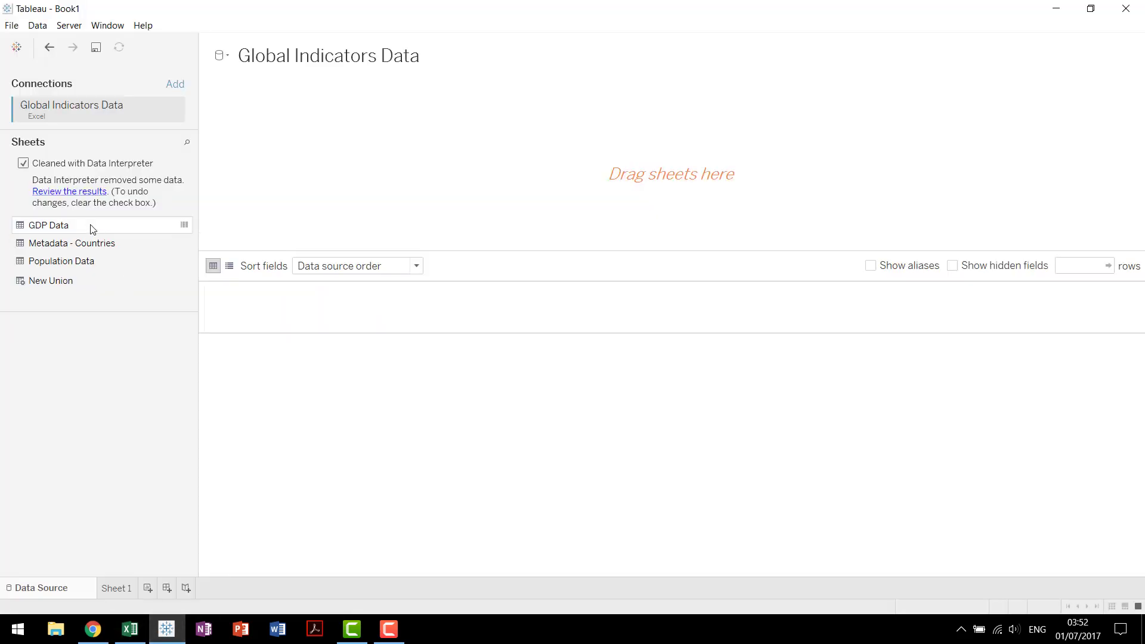
Add the GDP Data table and pivot its 1960–2015 year columns into rows.
drag(66, 226, 373, 186)
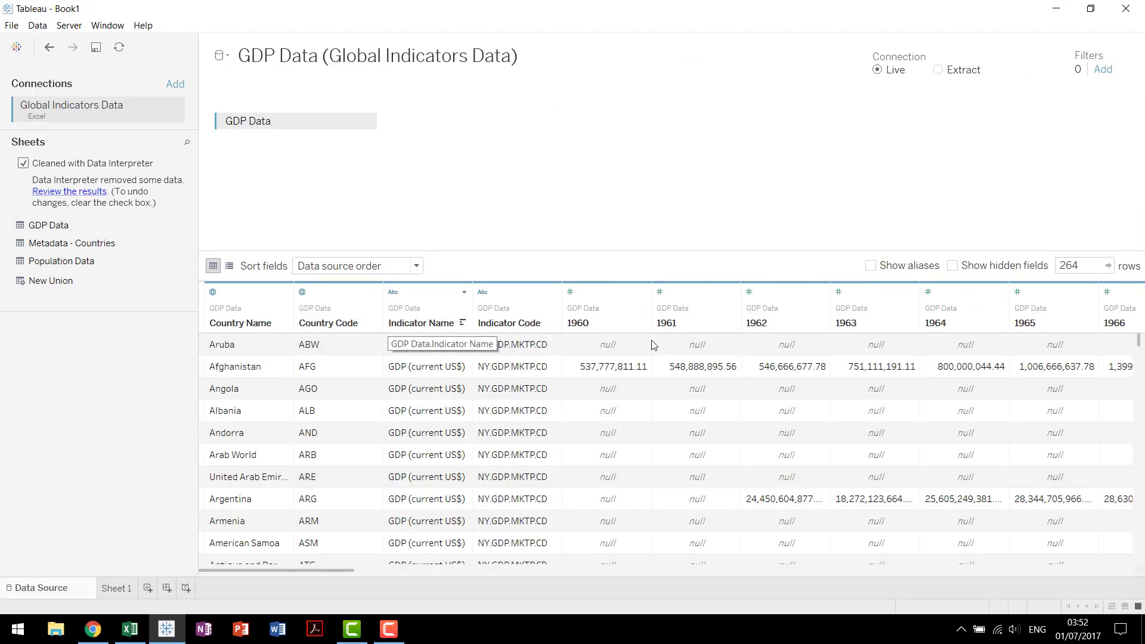
click(594, 316)
mouse_move(340, 572)
mouse_down()
mouse_move(1054, 572)
mouse_move(1135, 512)
mouse_up()
shift+click(1083, 325)
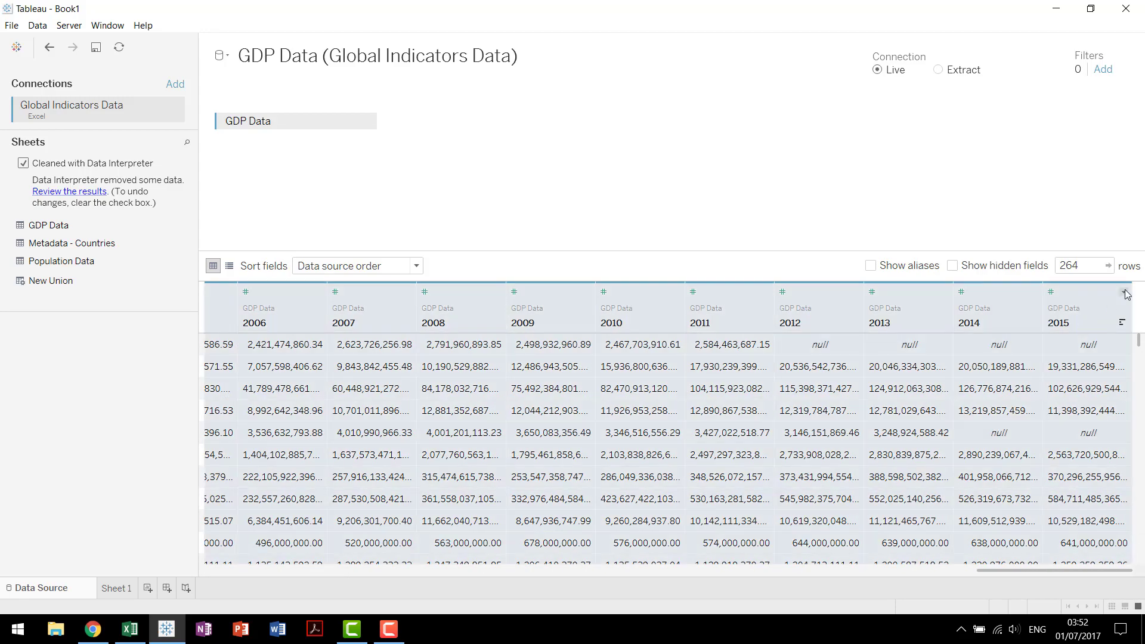
click(1124, 292)
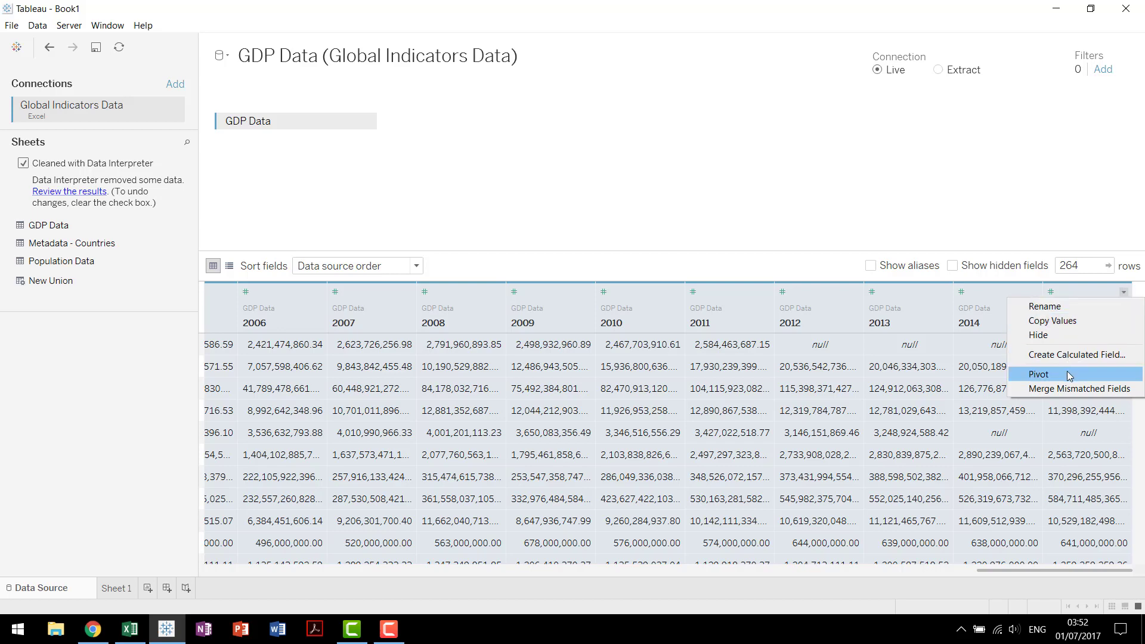
click(1070, 374)
Rename the pivot columns to Year (set to Date type) and GDP.
double_click(603, 322)
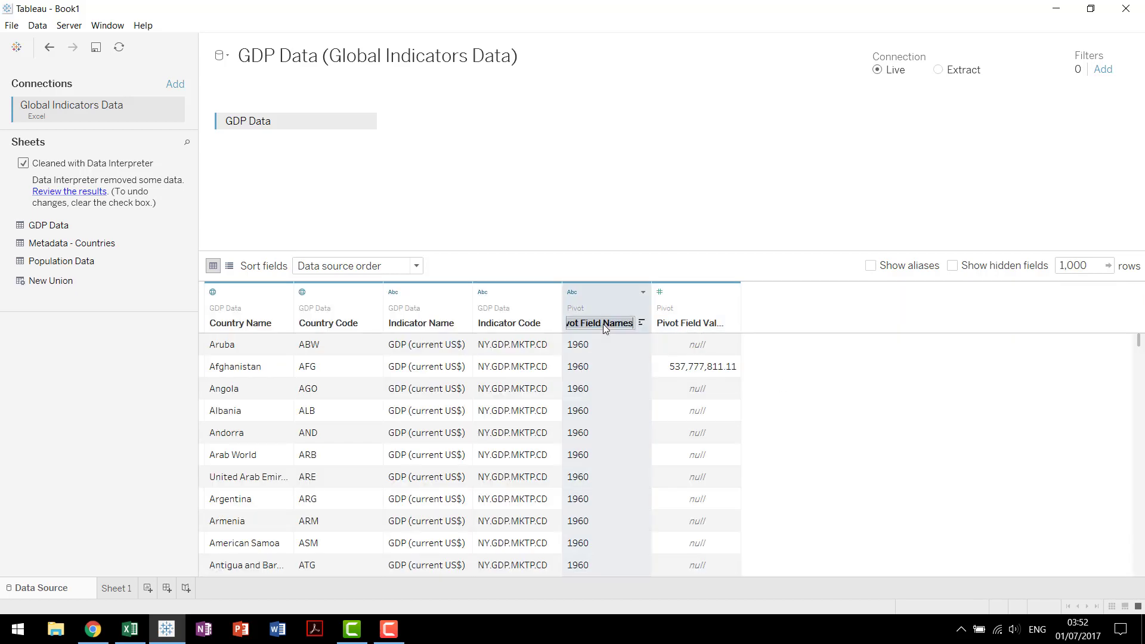
key(Return)
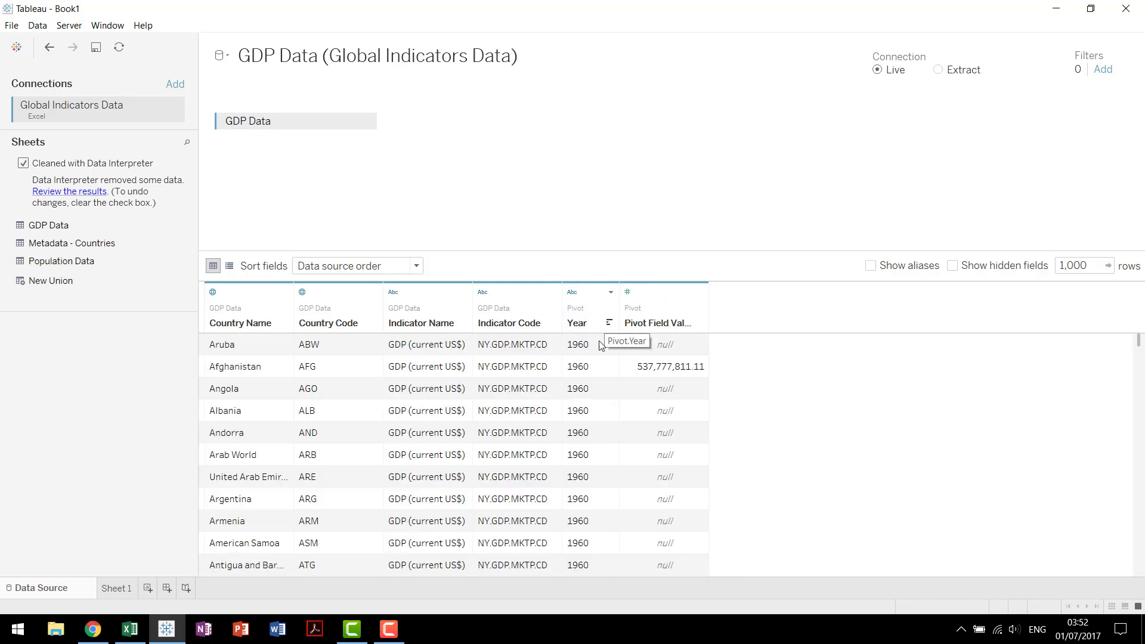
click(572, 292)
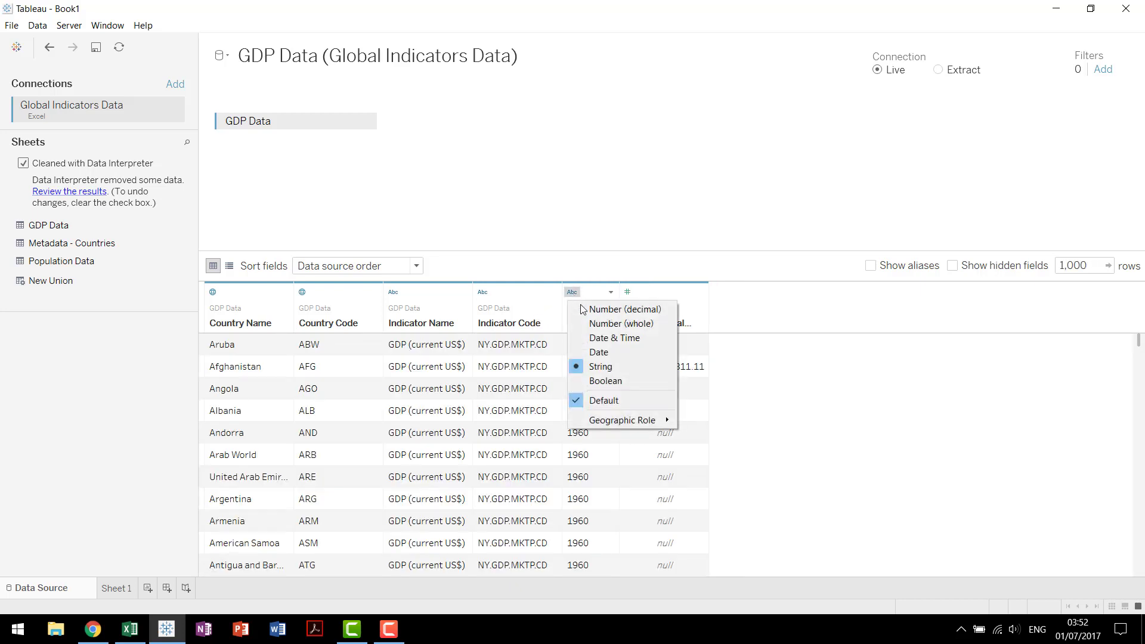
click(594, 352)
double_click(675, 335)
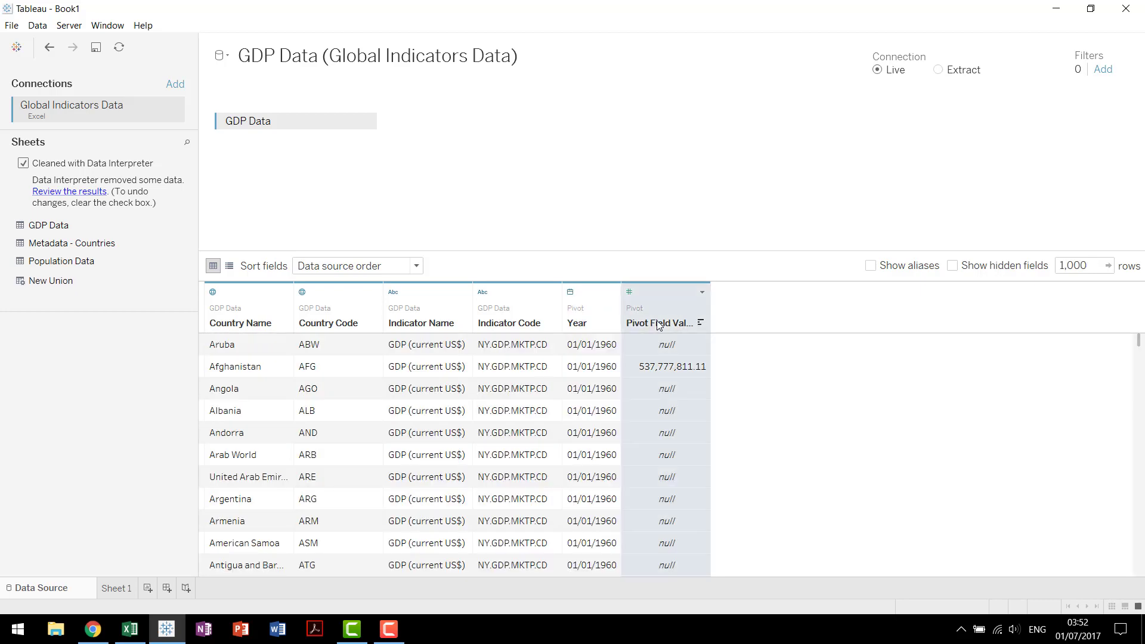
text(GDP)
key(Return)
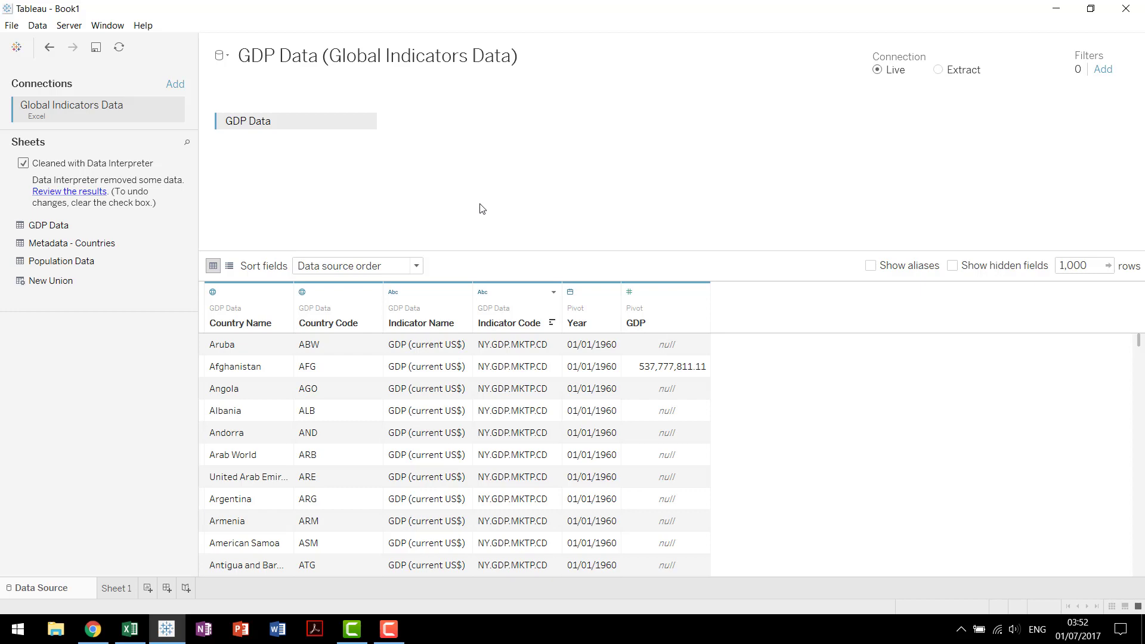
Join the Metadata - Countries table onto GDP Data and check the join.
drag(76, 243, 557, 143)
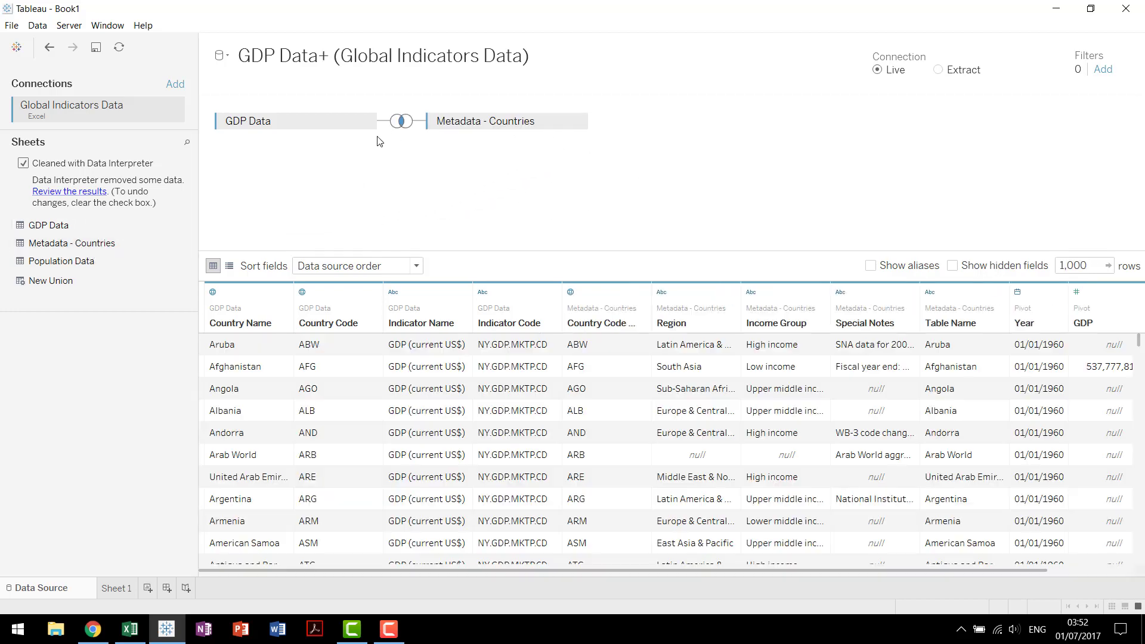
click(402, 121)
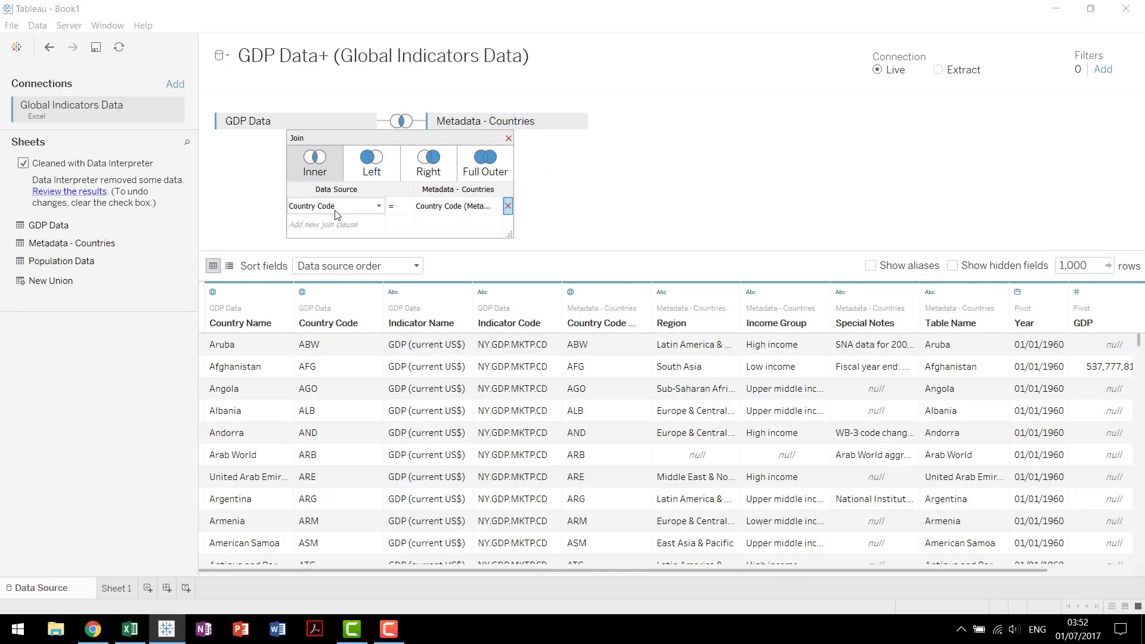
click(508, 138)
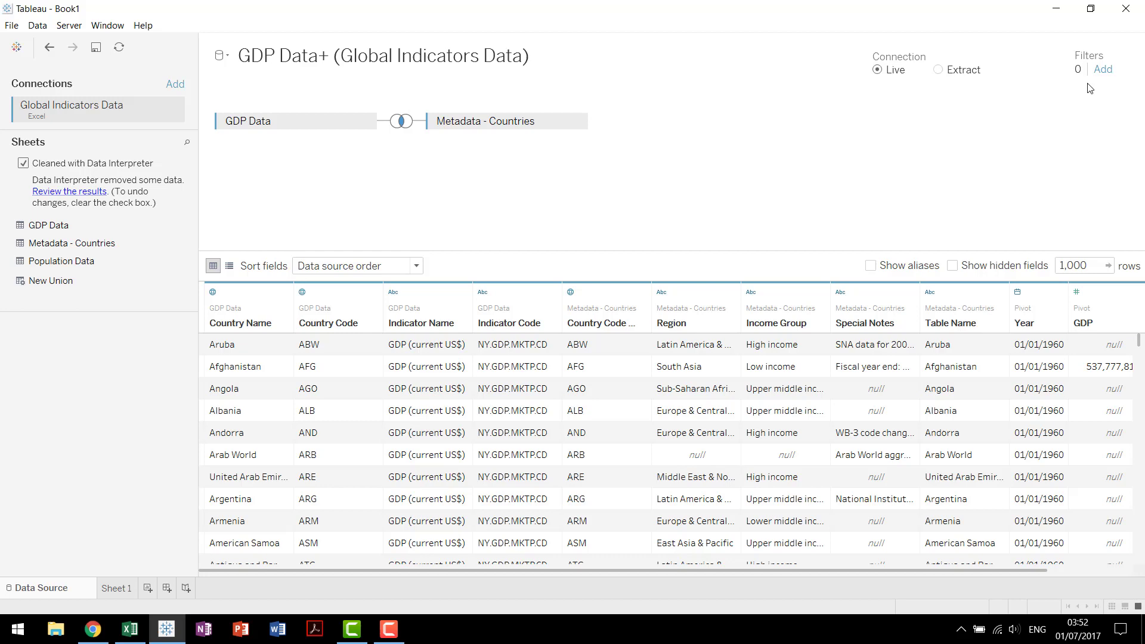
Add a data source filter on Region that excludes Null values.
click(1103, 69)
click(444, 341)
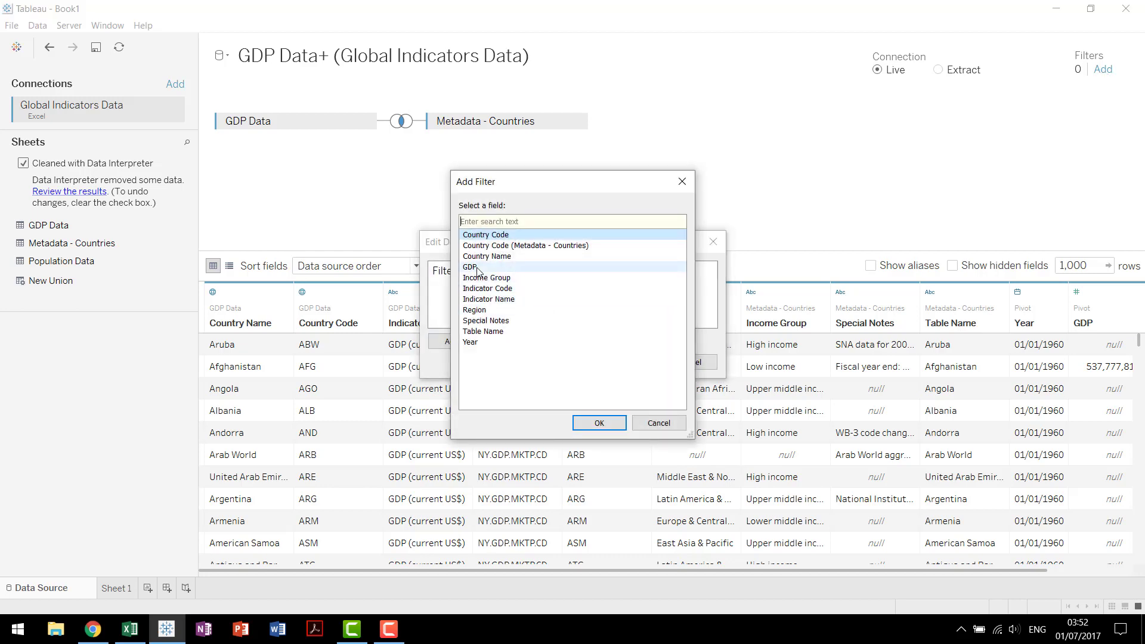
click(474, 309)
click(599, 423)
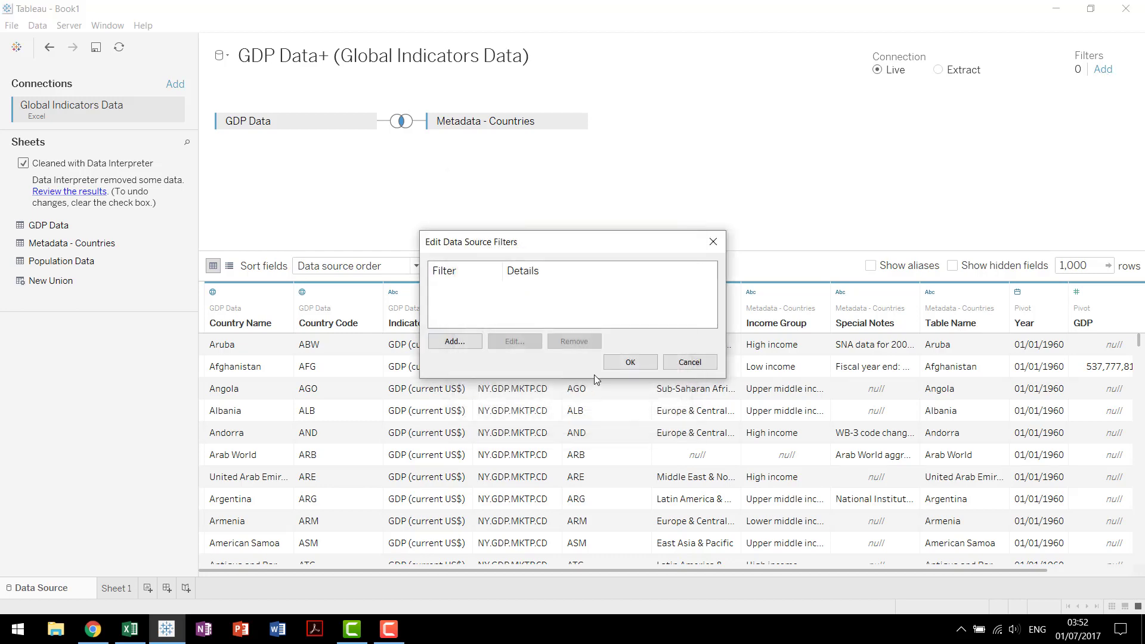
click(455, 199)
click(662, 367)
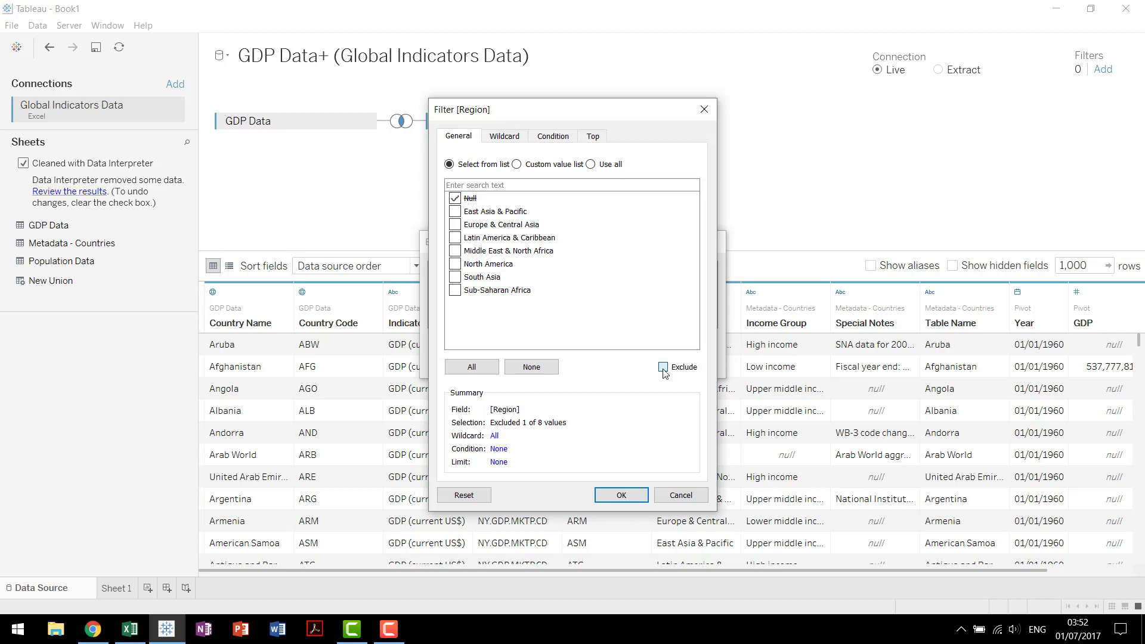
click(621, 495)
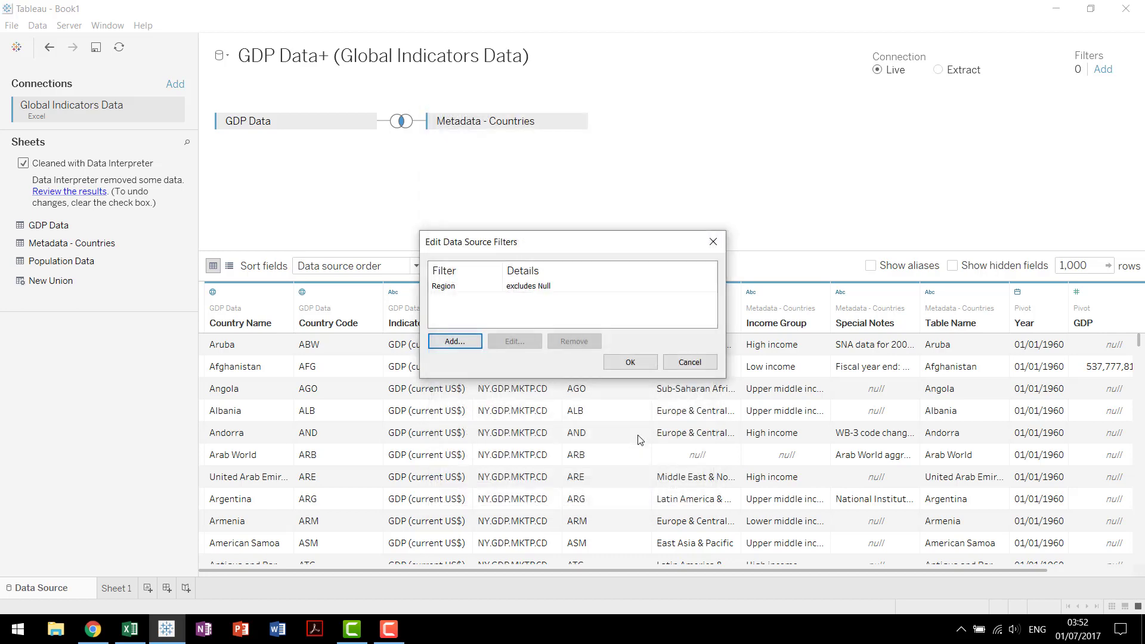
click(641, 363)
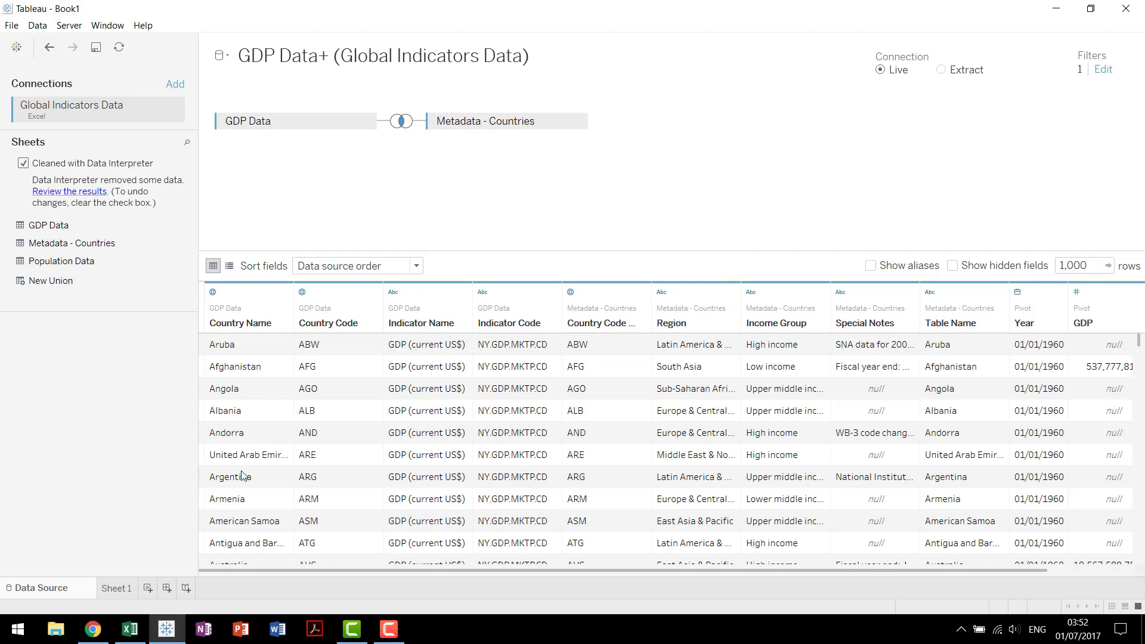
Rename the first worksheet to 'Basic Pareto'.
click(116, 589)
double_click(120, 592)
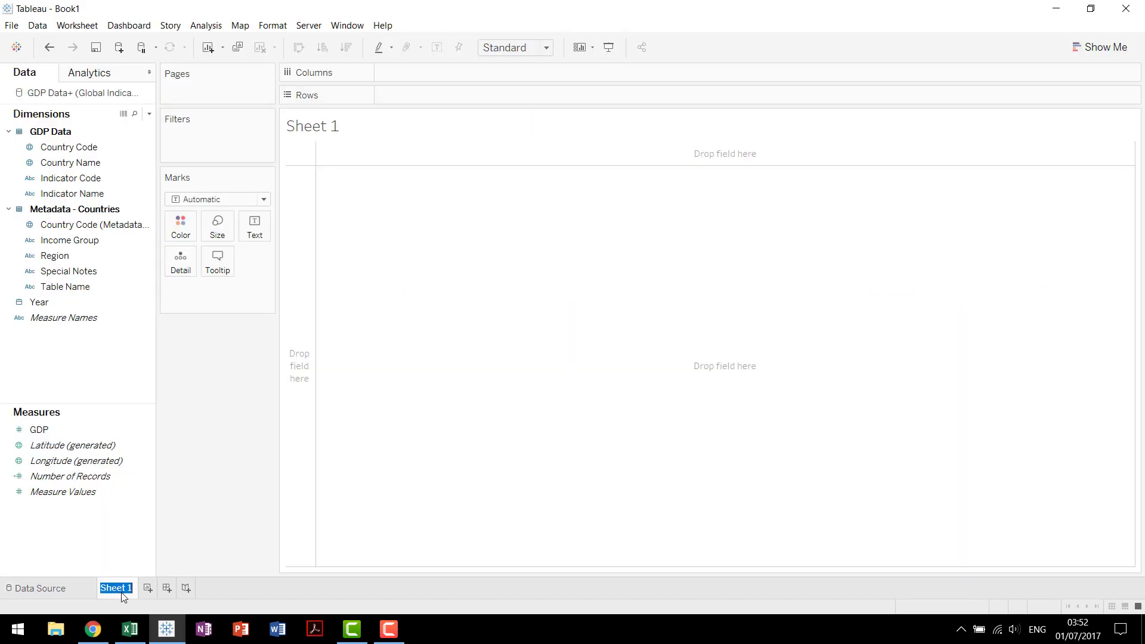
text(Basic P)
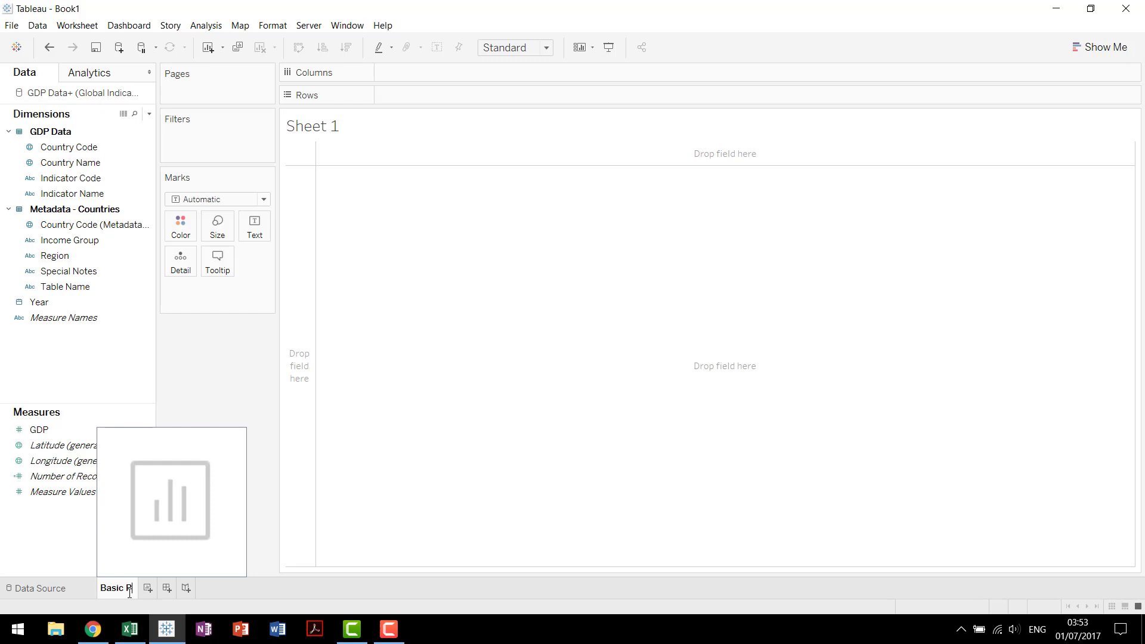
text(areto)
key(Return)
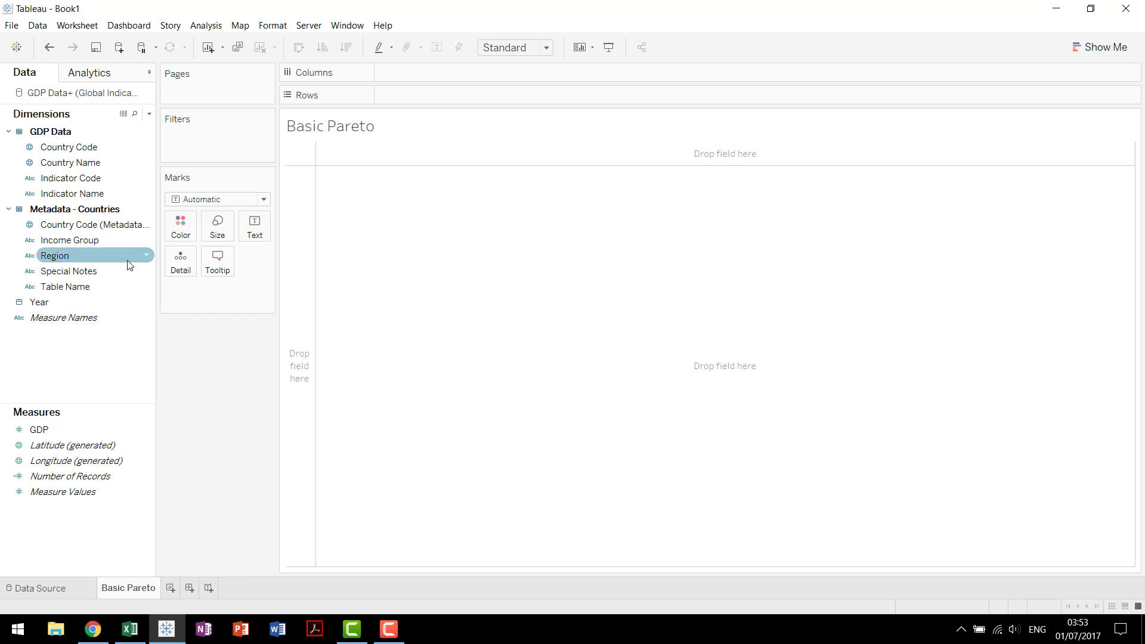
Filter the sheet to the year 2015 and plot SUM(GDP) as a single bar.
drag(85, 301, 206, 138)
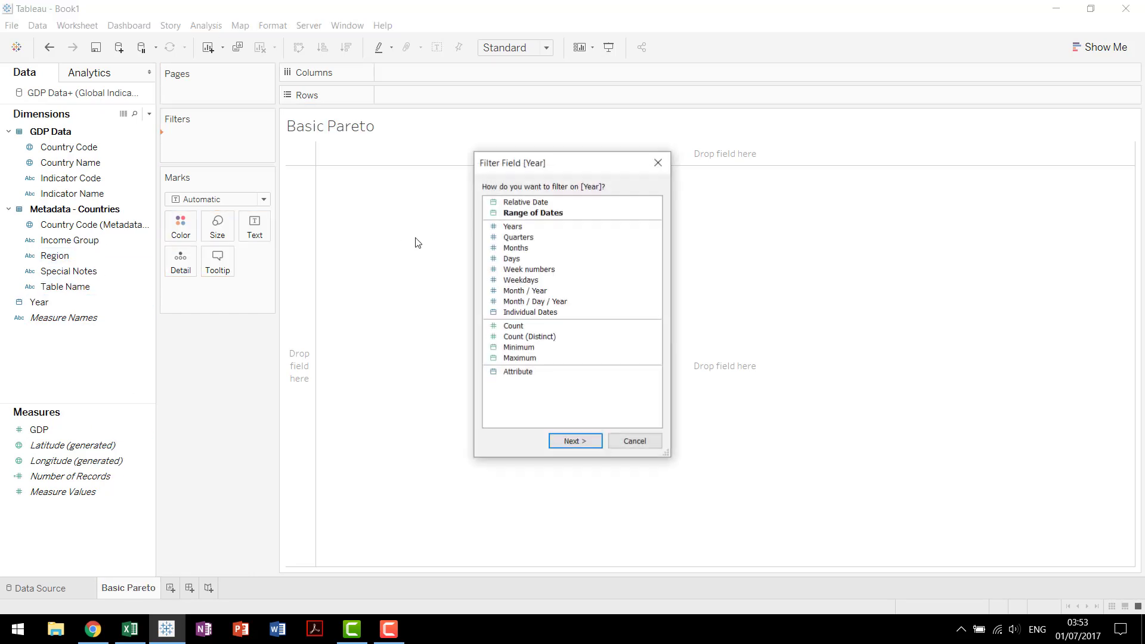
click(521, 228)
click(565, 441)
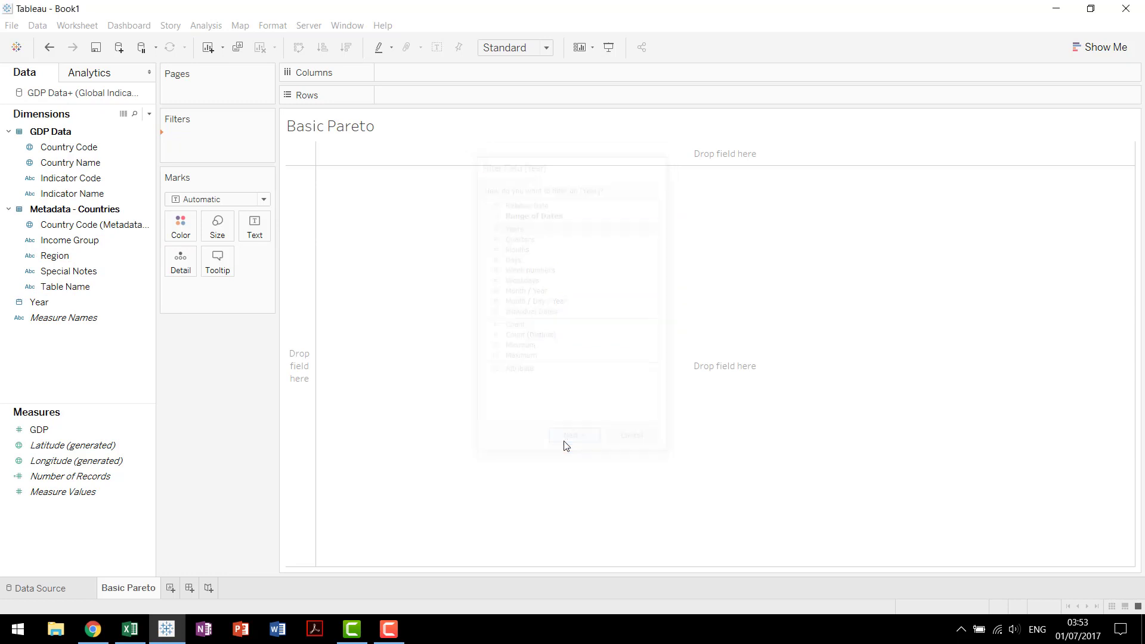
scroll(692, 268, down, 7)
scroll(702, 291, down, 8)
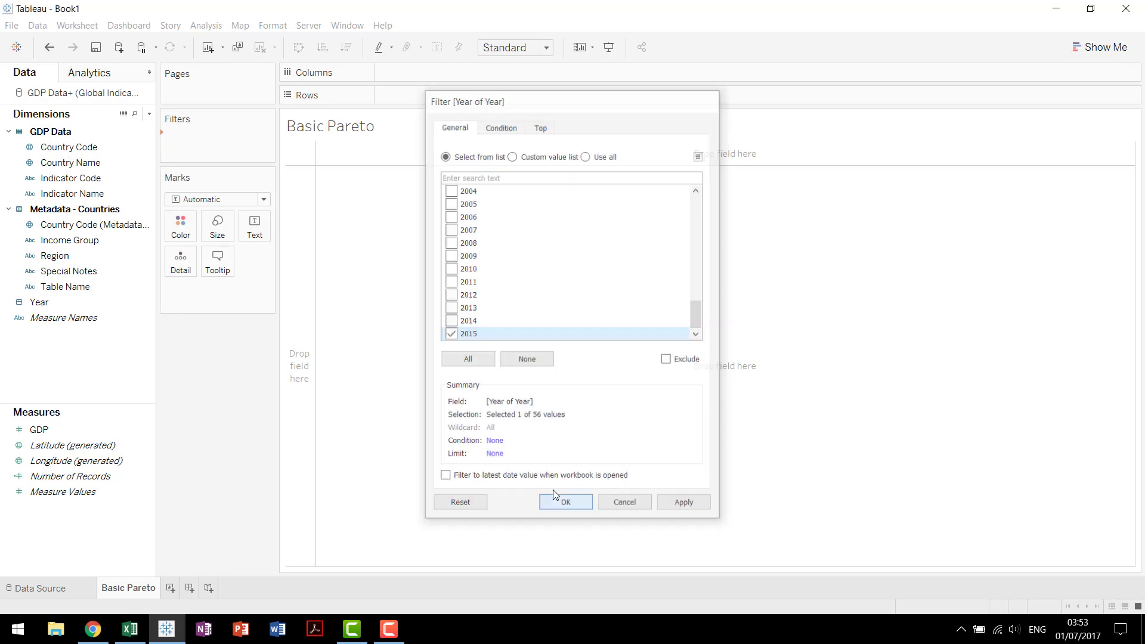
click(563, 504)
double_click(89, 430)
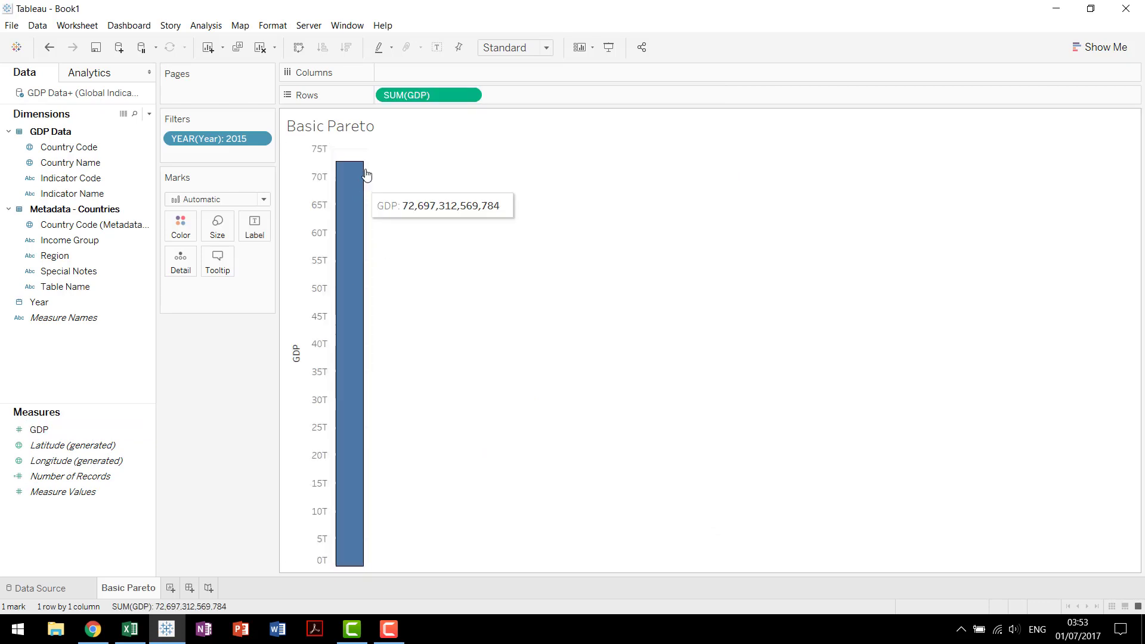
mouse_move(356, 204)
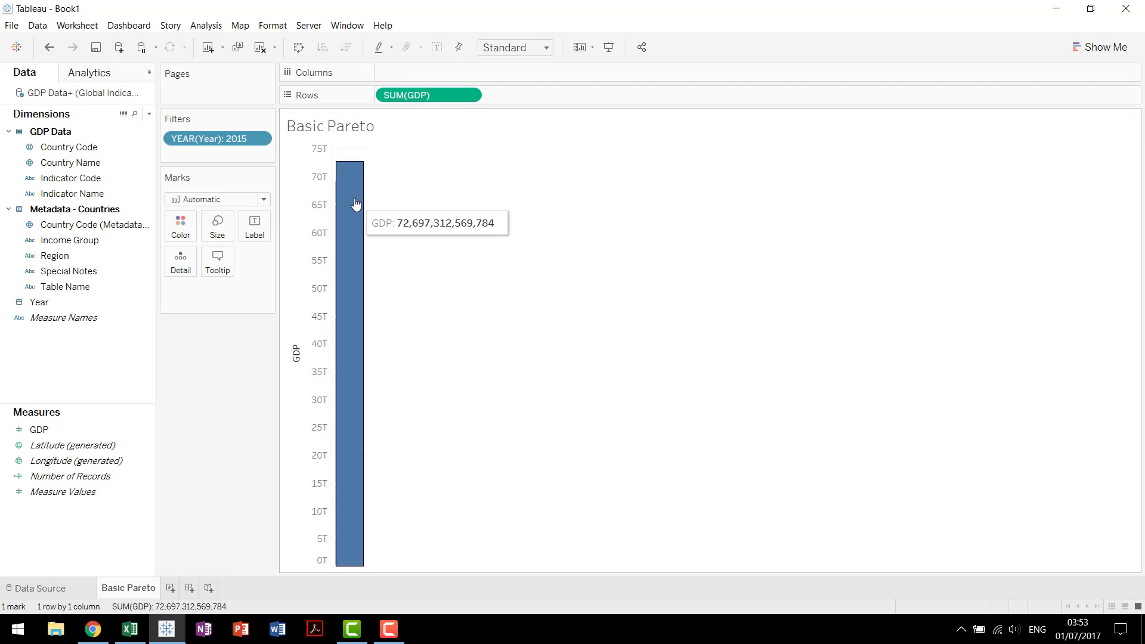
Split GDP into bars by Country Name, sorted descending and fitted to width.
drag(70, 163, 429, 72)
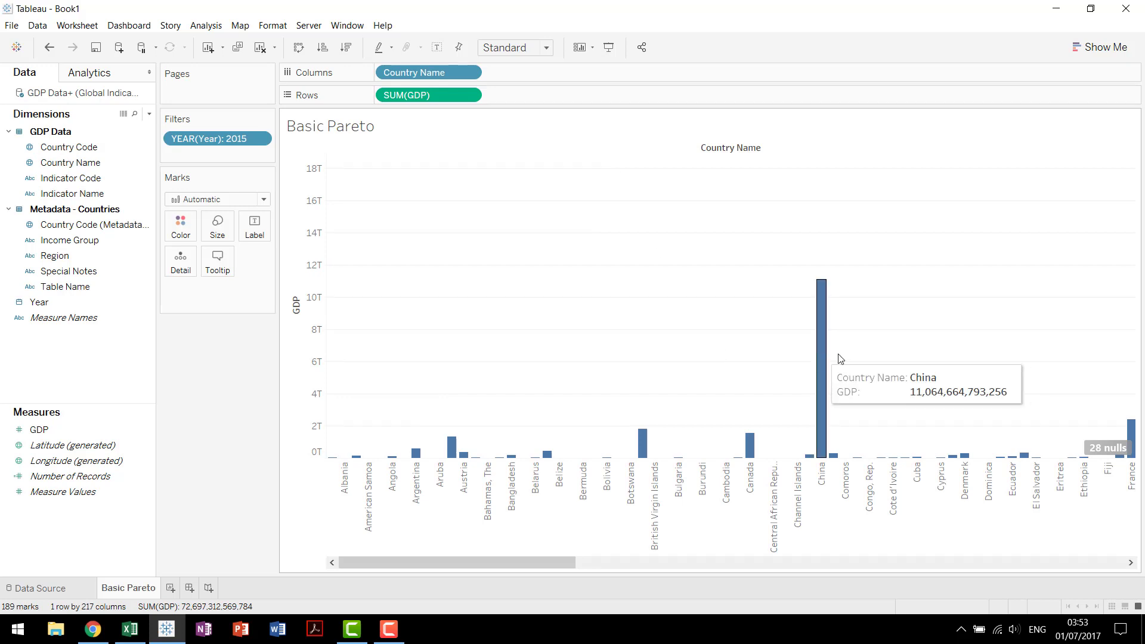
click(346, 49)
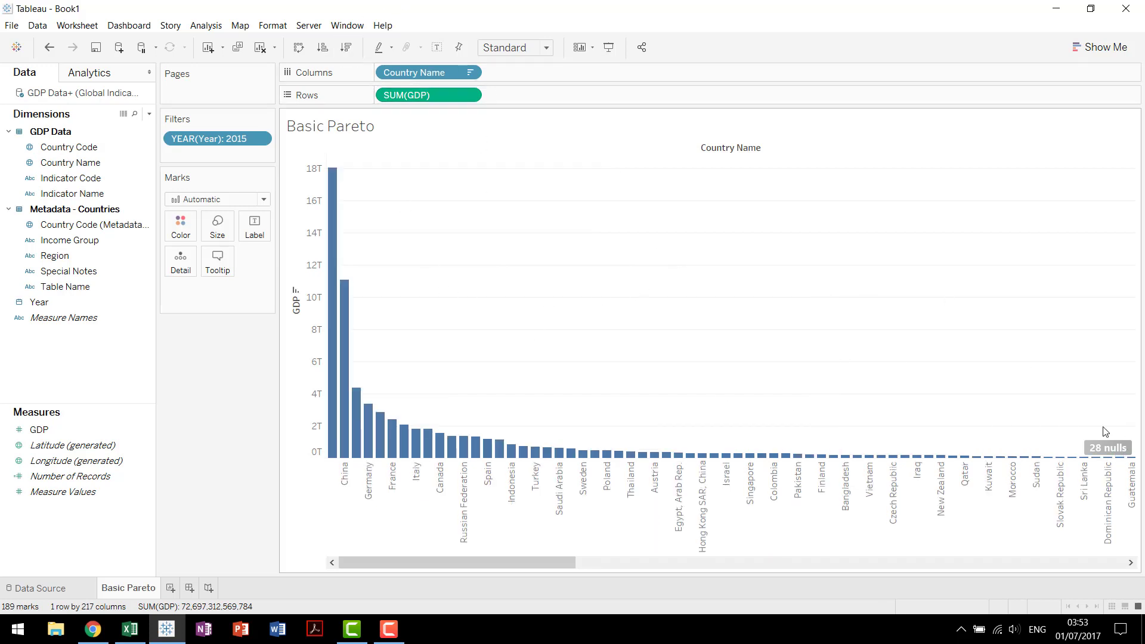
click(518, 48)
click(513, 75)
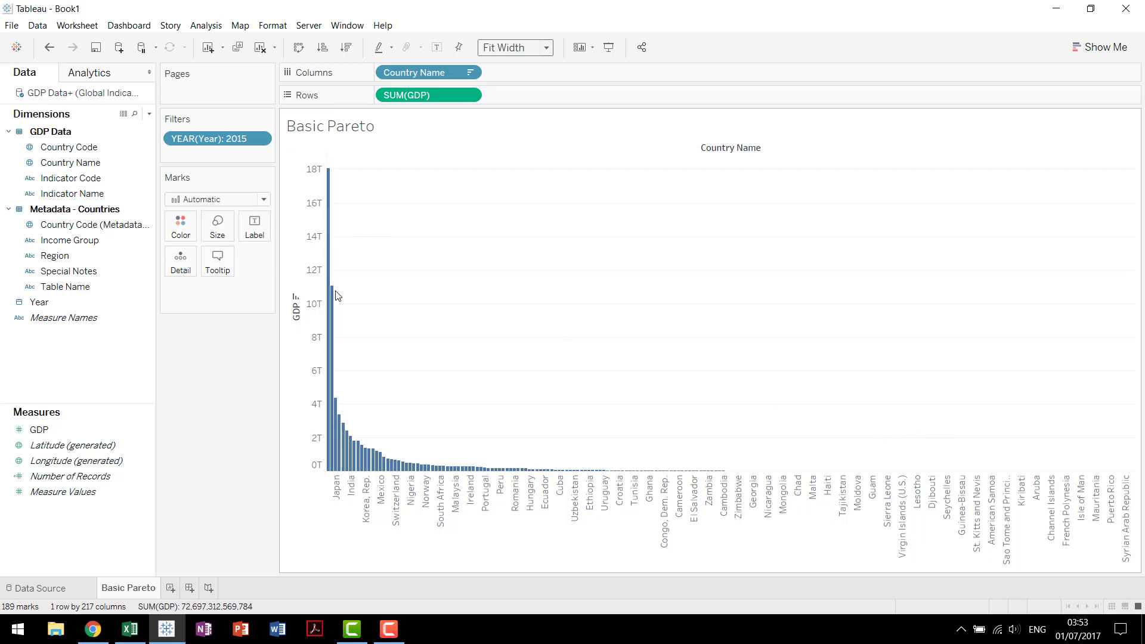
mouse_move(335, 299)
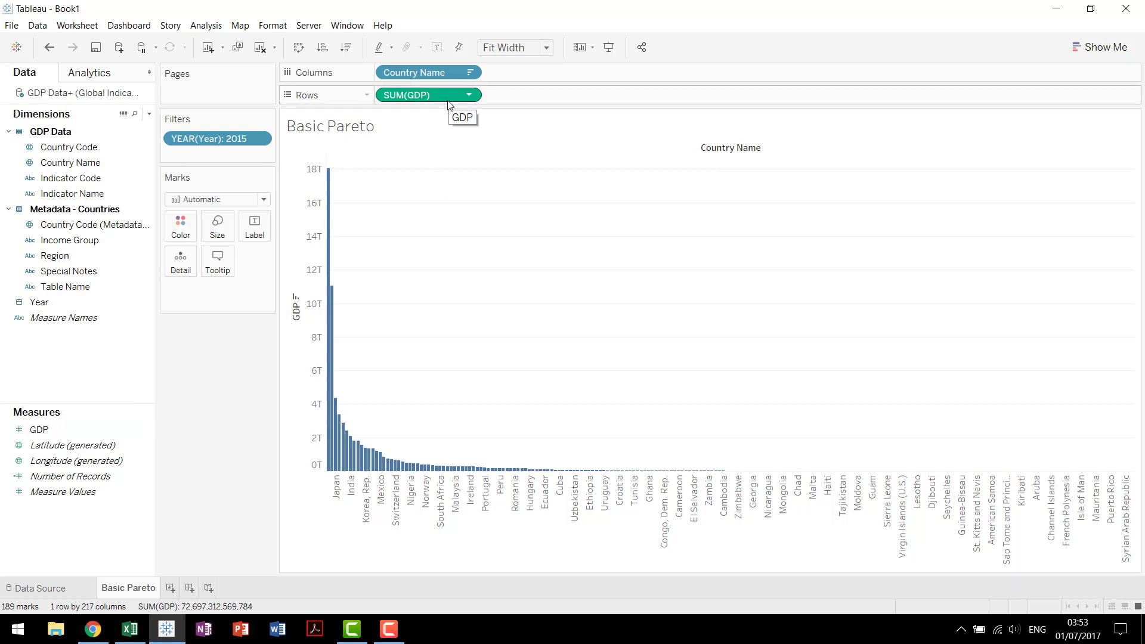
Duplicate SUM(GDP) on Rows, drawing the top pane as bars and the lower as a line.
drag(442, 95, 555, 95)
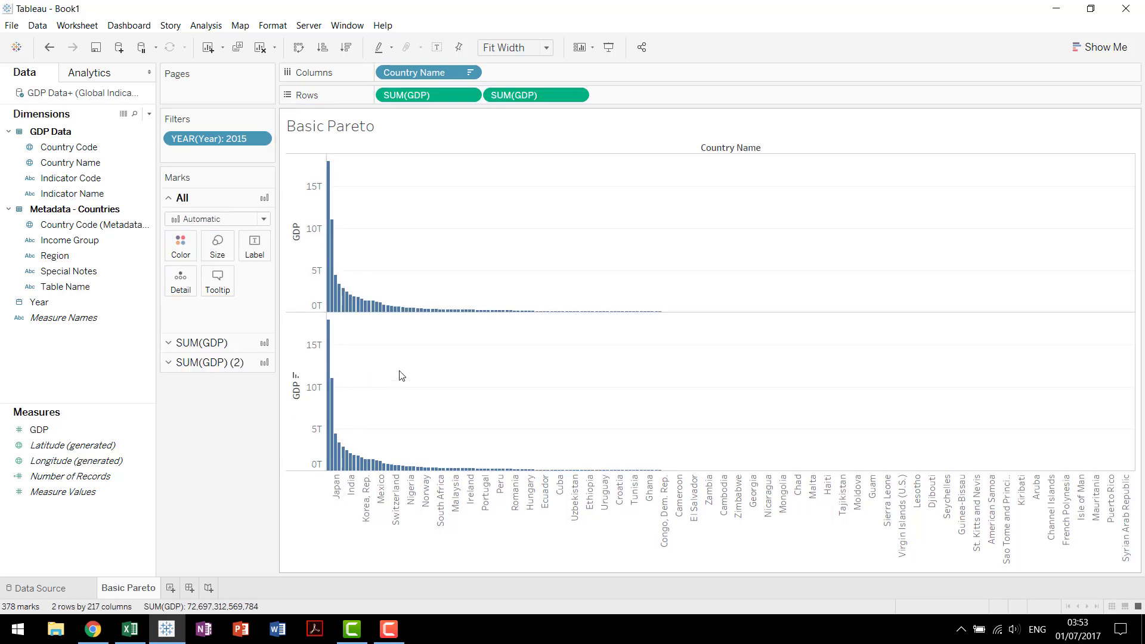
click(229, 343)
click(223, 239)
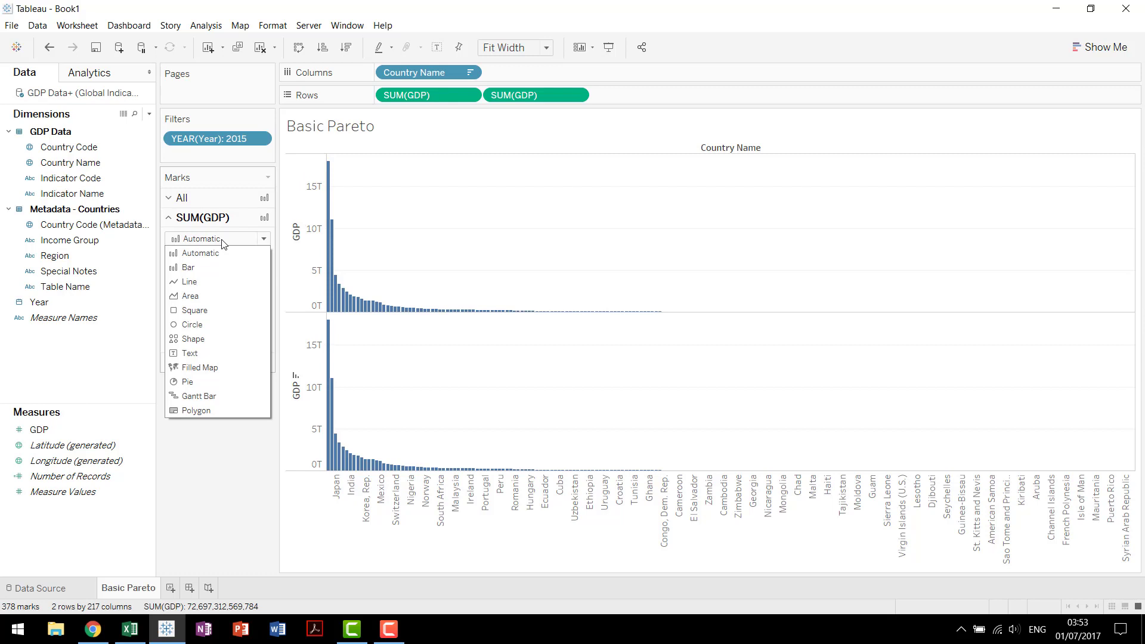
click(214, 268)
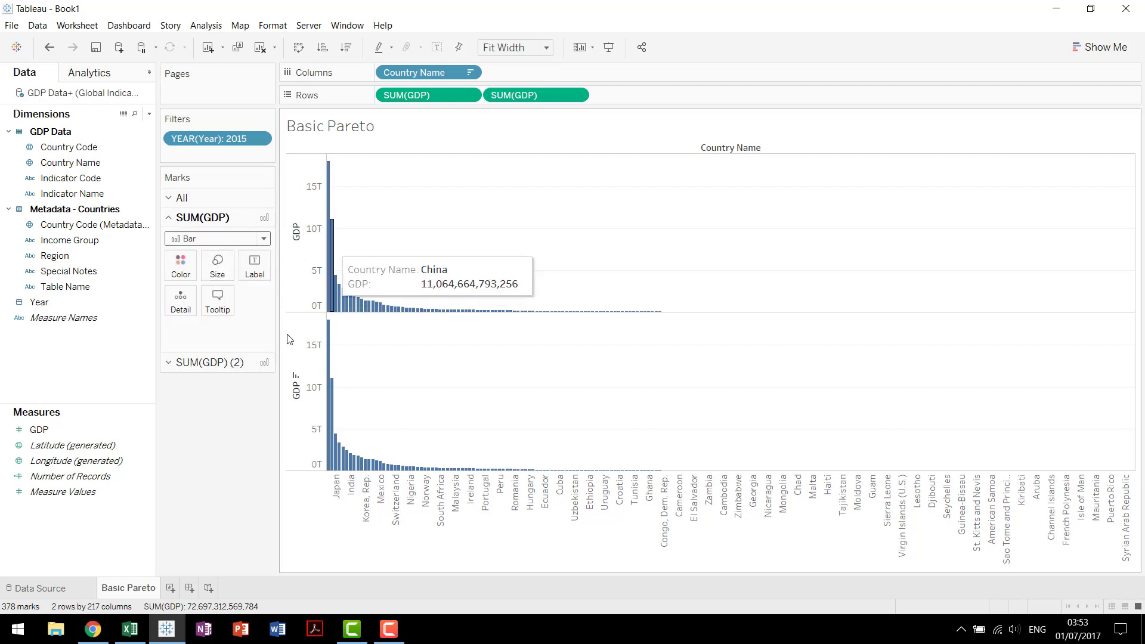
click(231, 363)
click(218, 259)
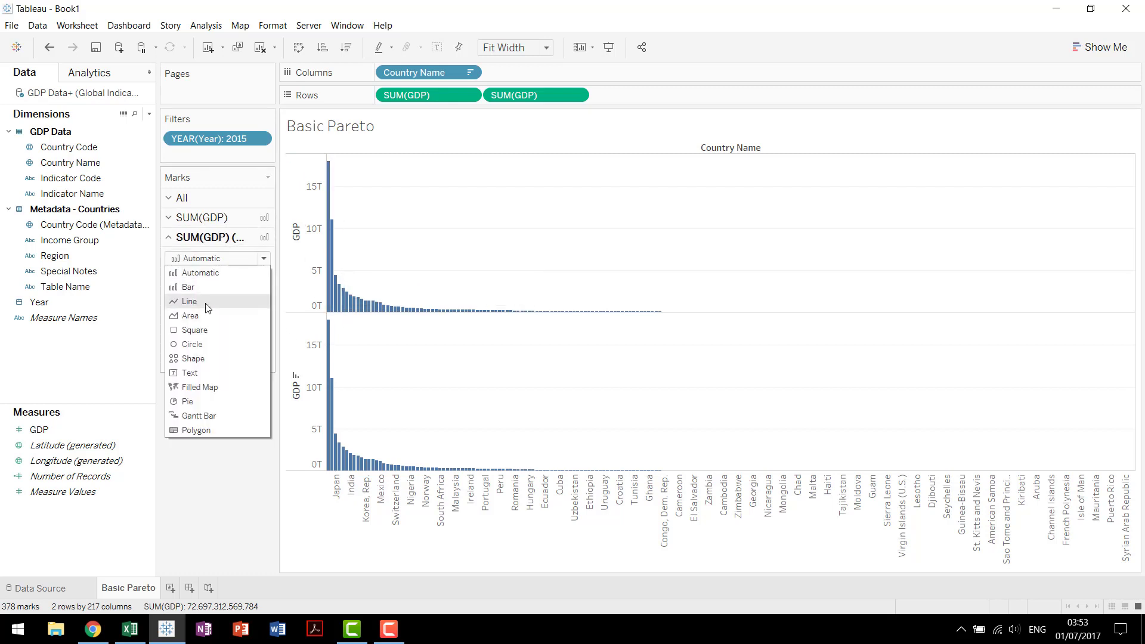
click(191, 301)
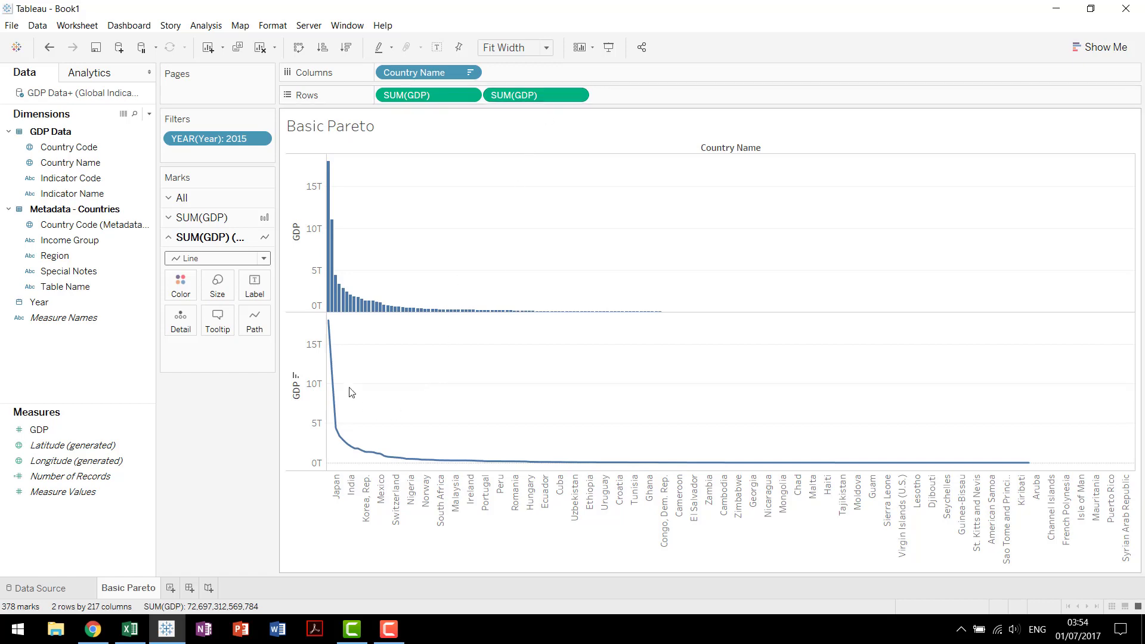
click(92, 629)
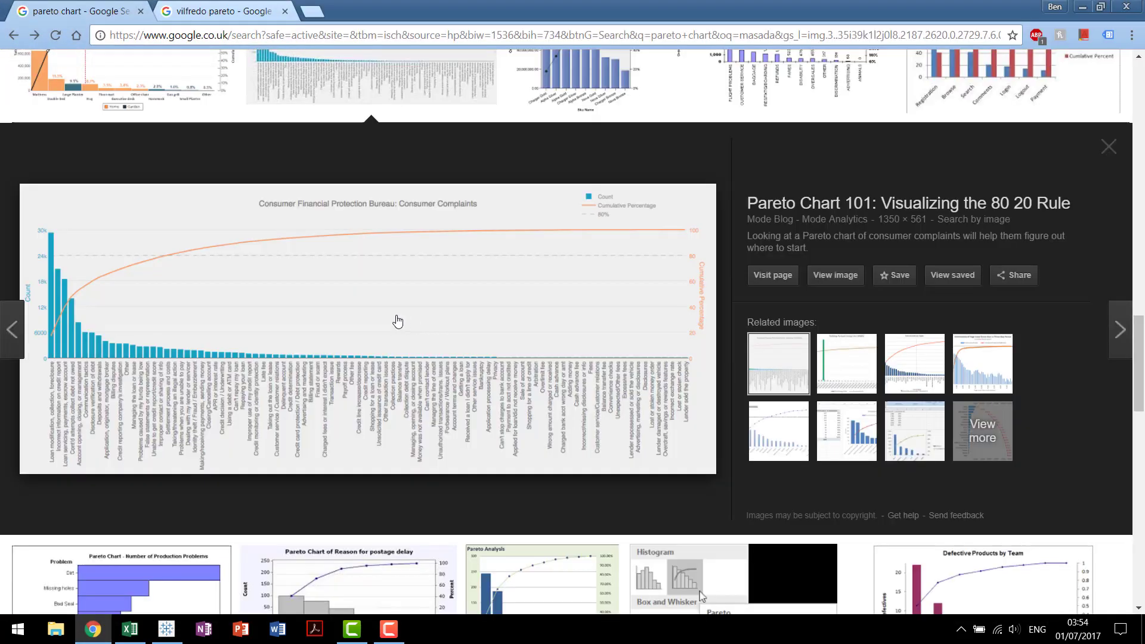
key(alt+Tab)
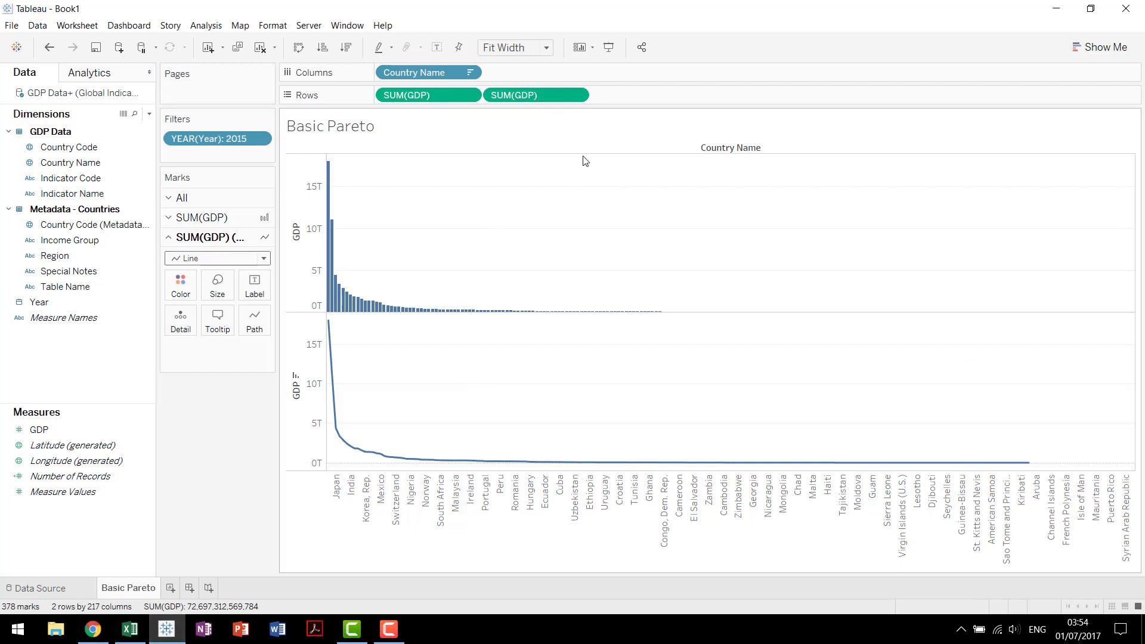
Apply a Running Total quick table calculation to the second SUM(GDP).
click(576, 94)
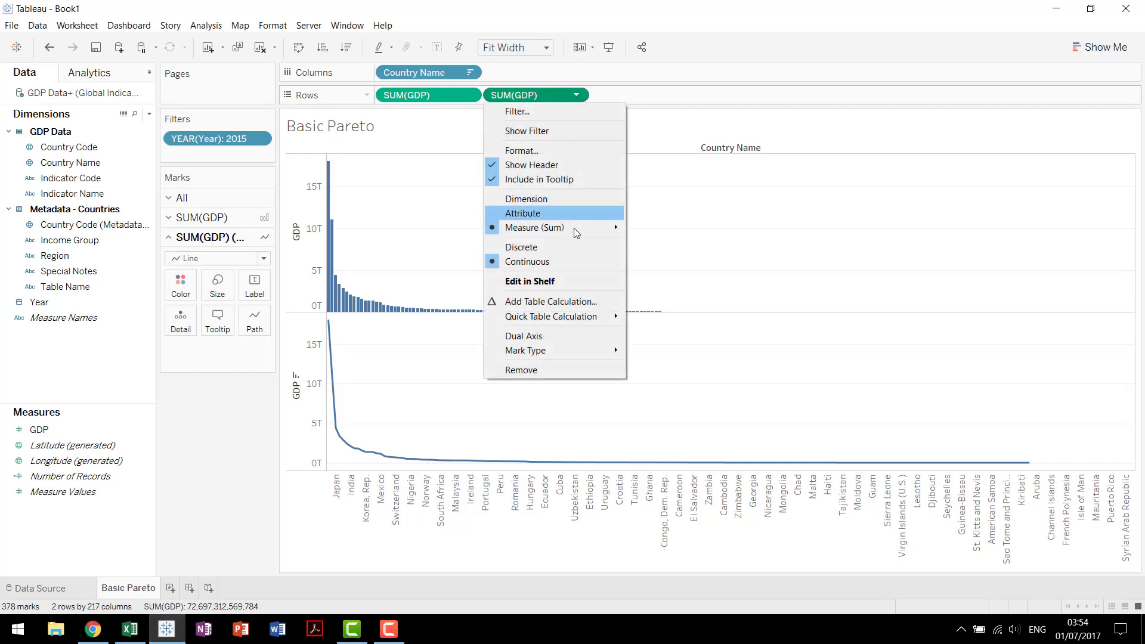
mouse_move(577, 316)
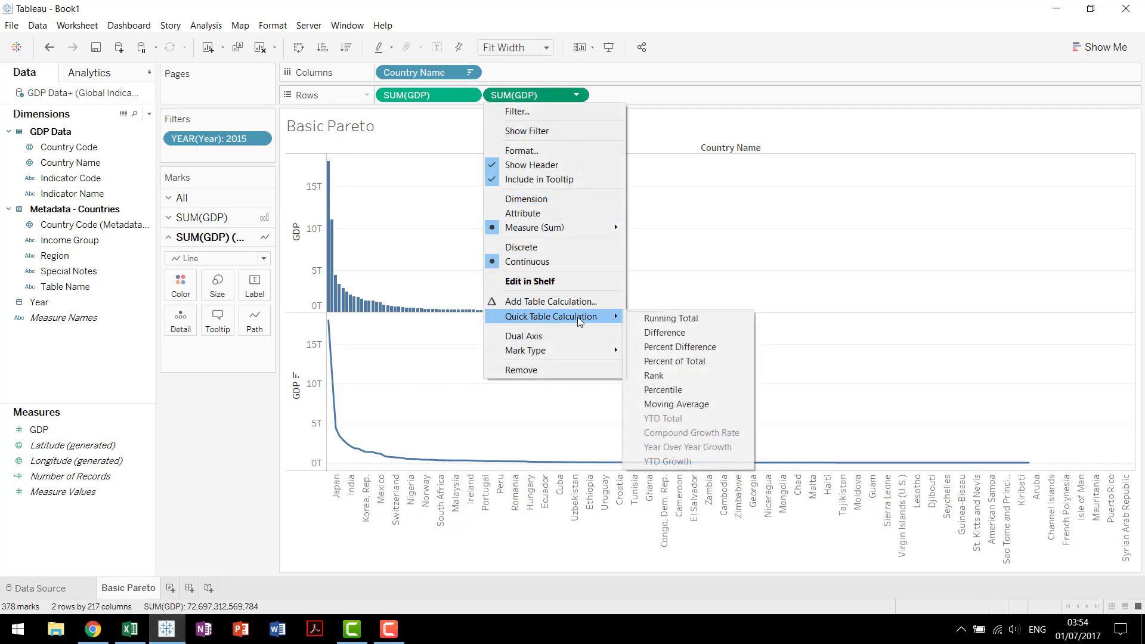
click(674, 320)
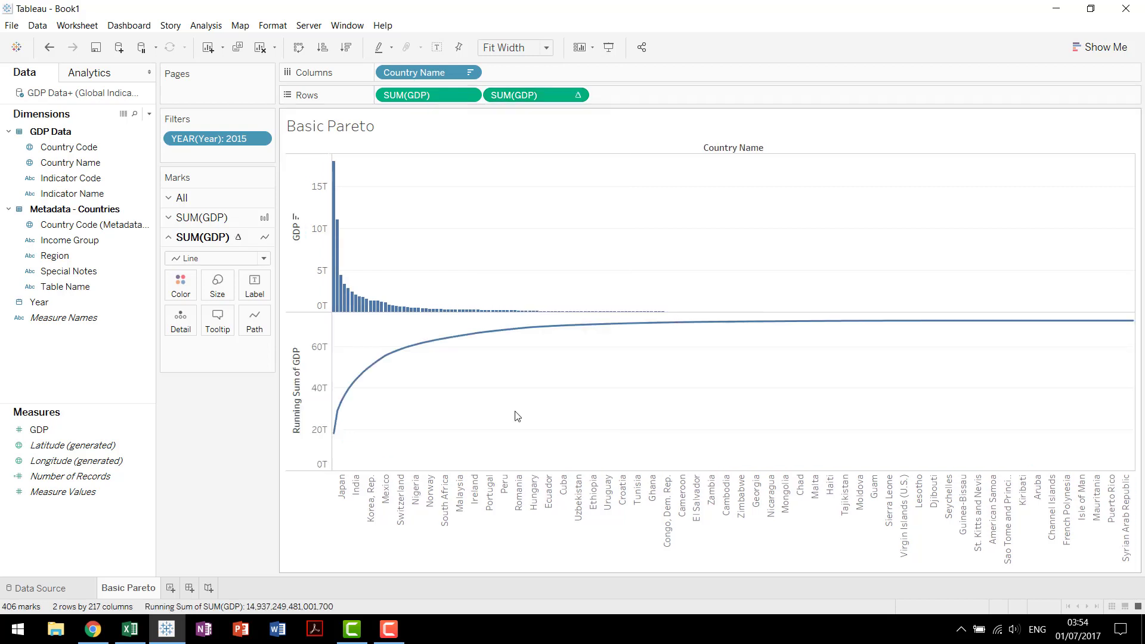
Add a secondary Percent of Total calculation along Country Name to the running GDP total.
click(577, 95)
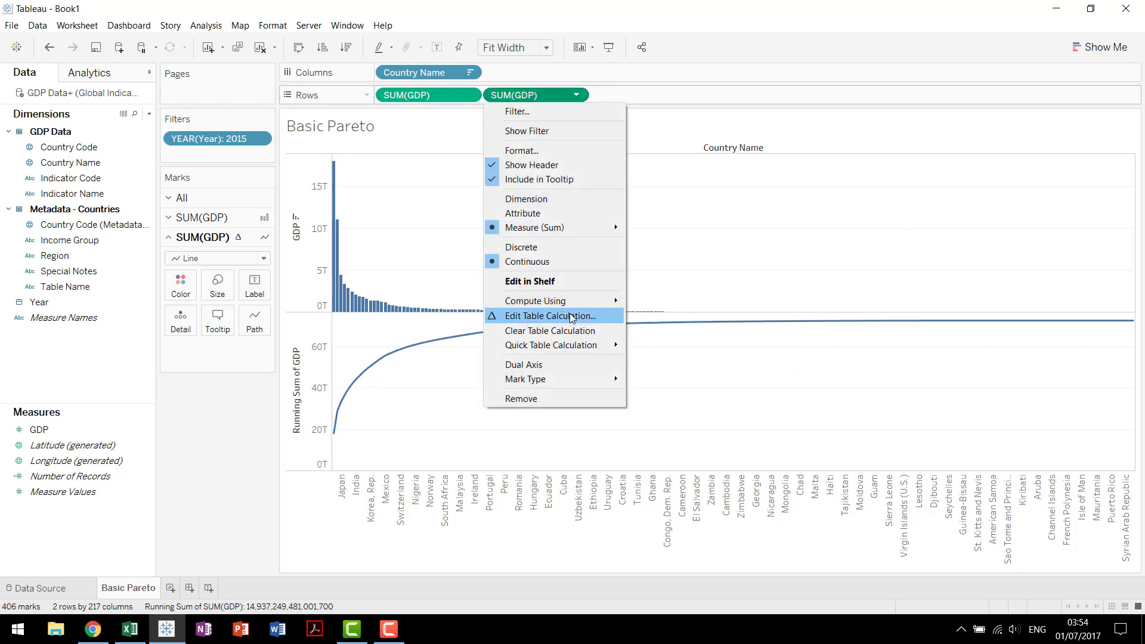
click(571, 316)
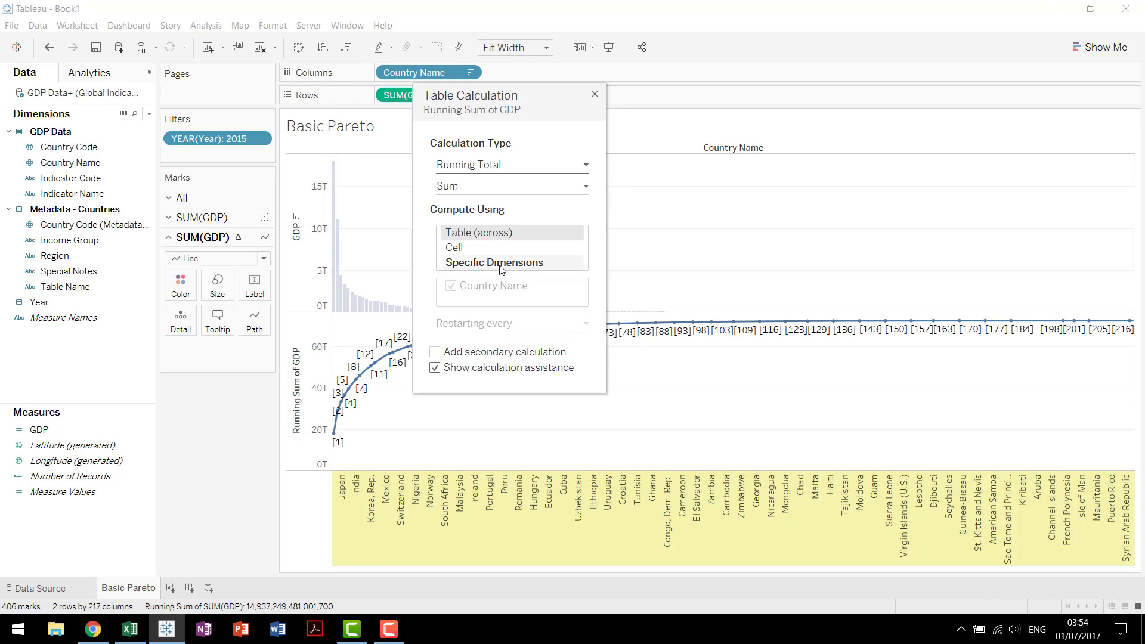
click(501, 270)
drag(512, 97, 441, 105)
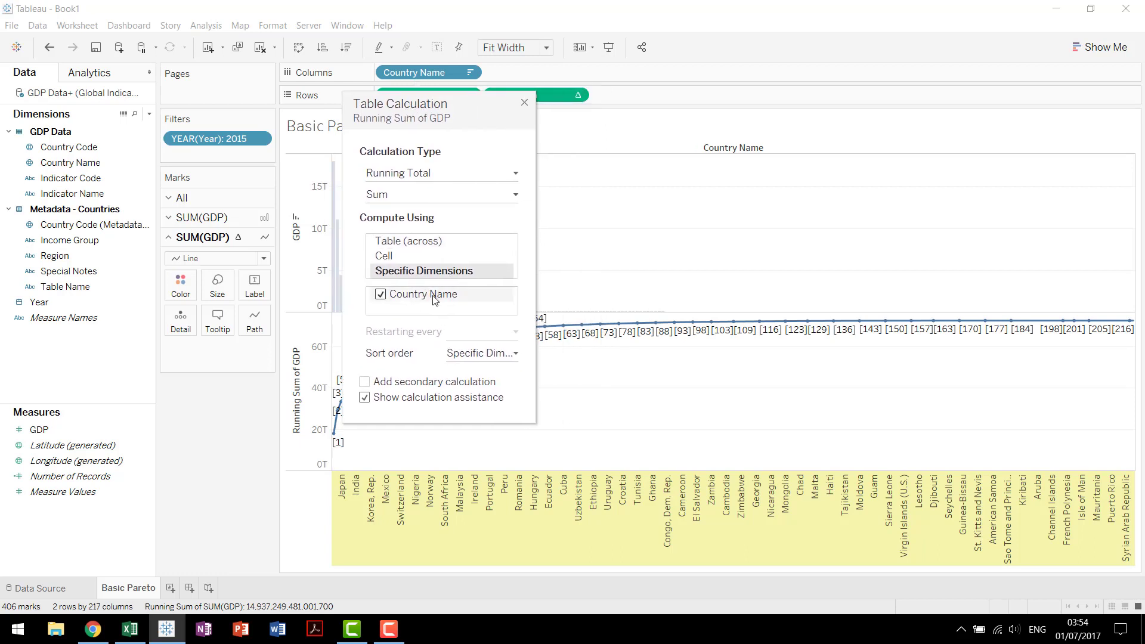
click(364, 382)
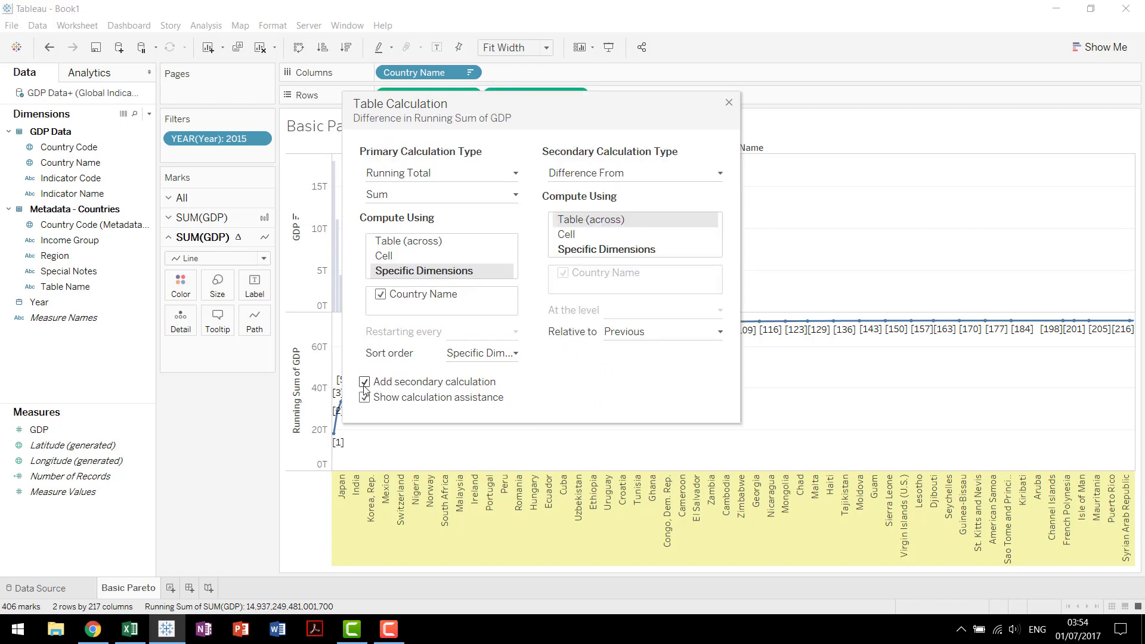
click(603, 180)
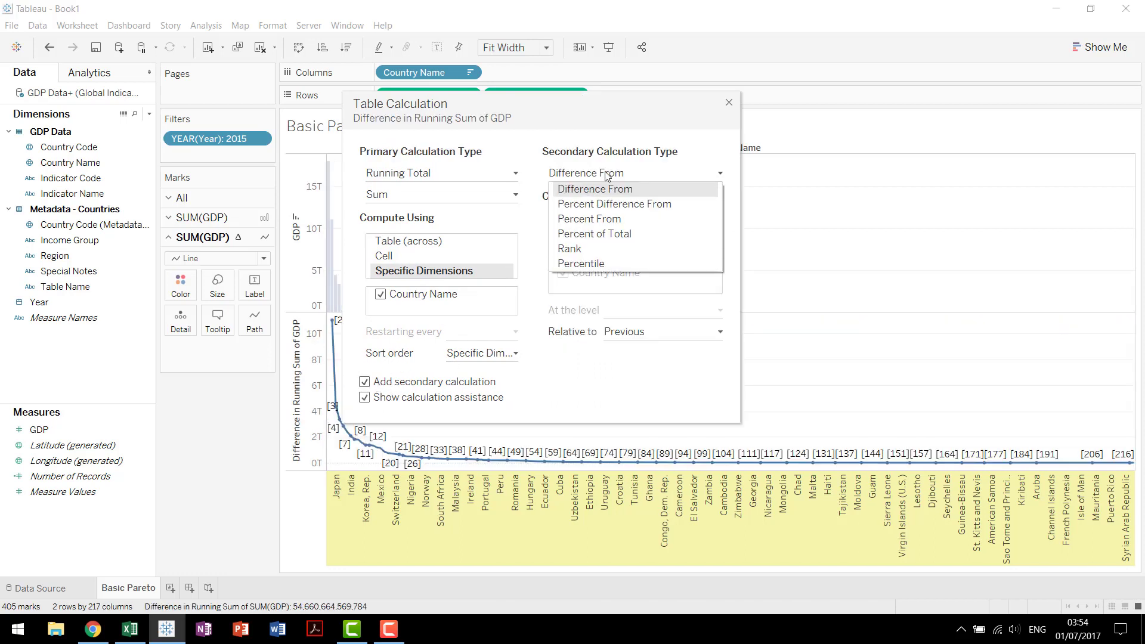
click(605, 233)
click(610, 300)
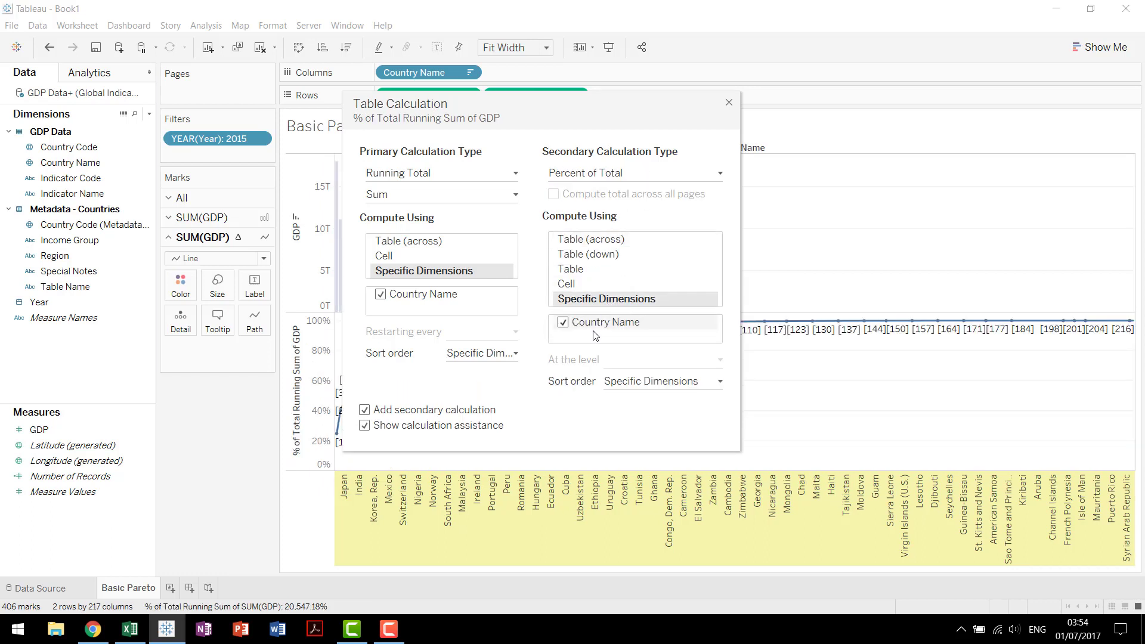
drag(627, 113, 667, 111)
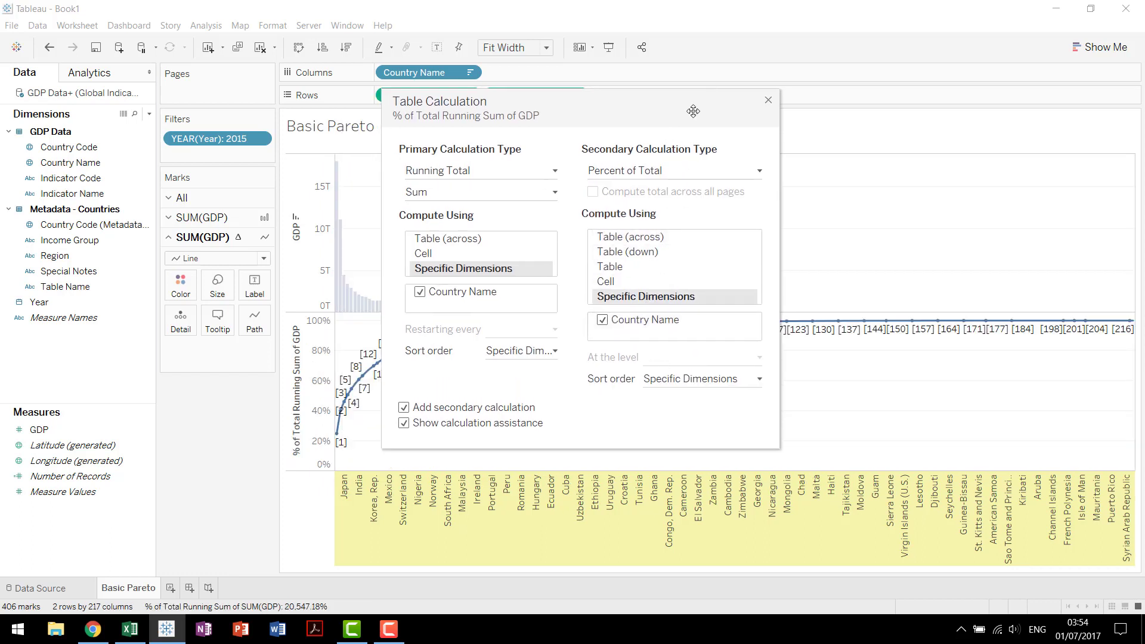
click(768, 101)
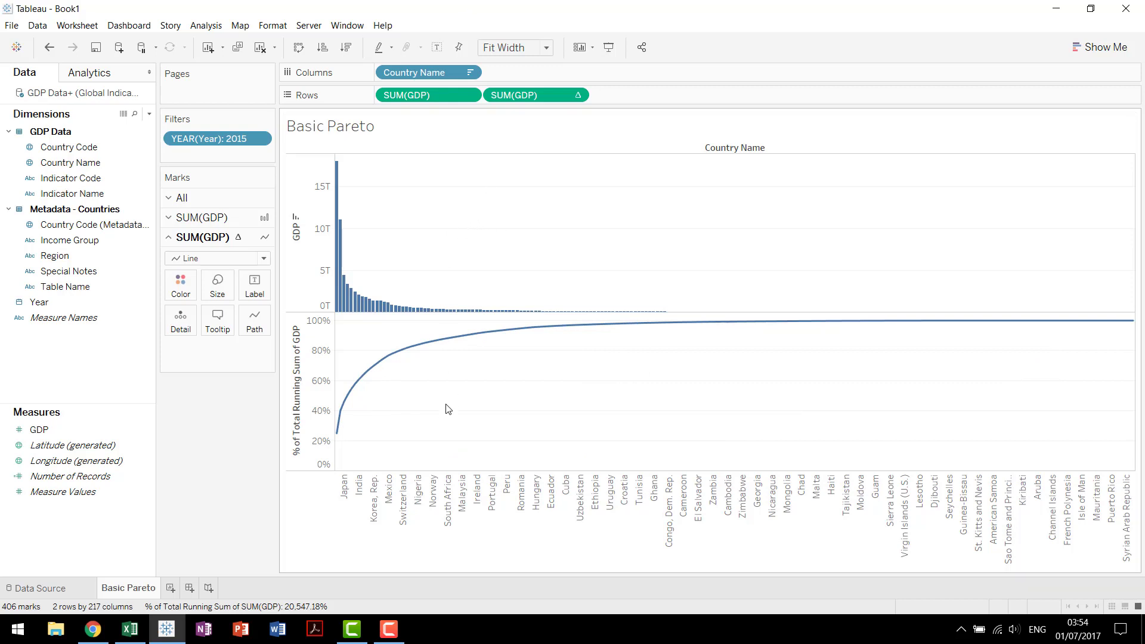
Make the cumulative percent axis a dual axis over the GDP bars.
right_click(518, 96)
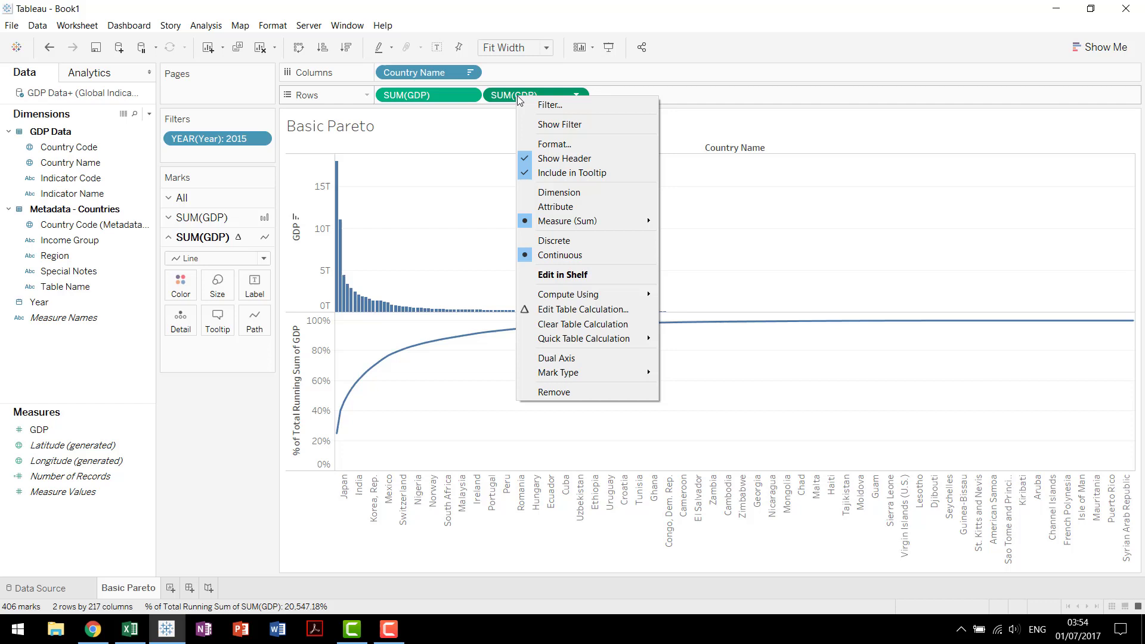
click(445, 212)
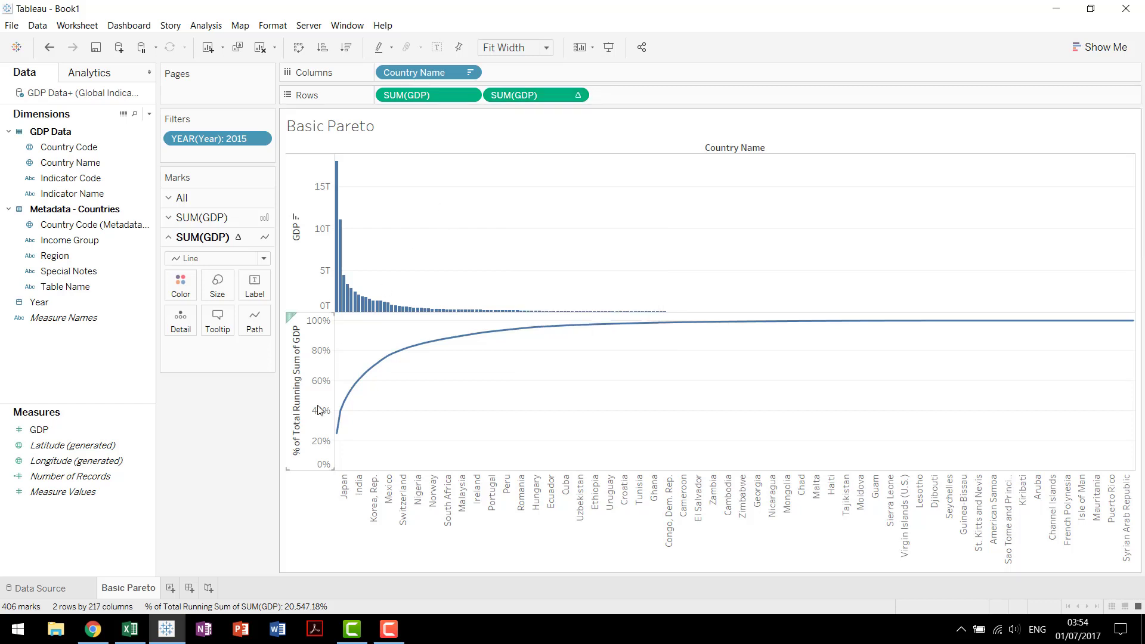
right_click(311, 388)
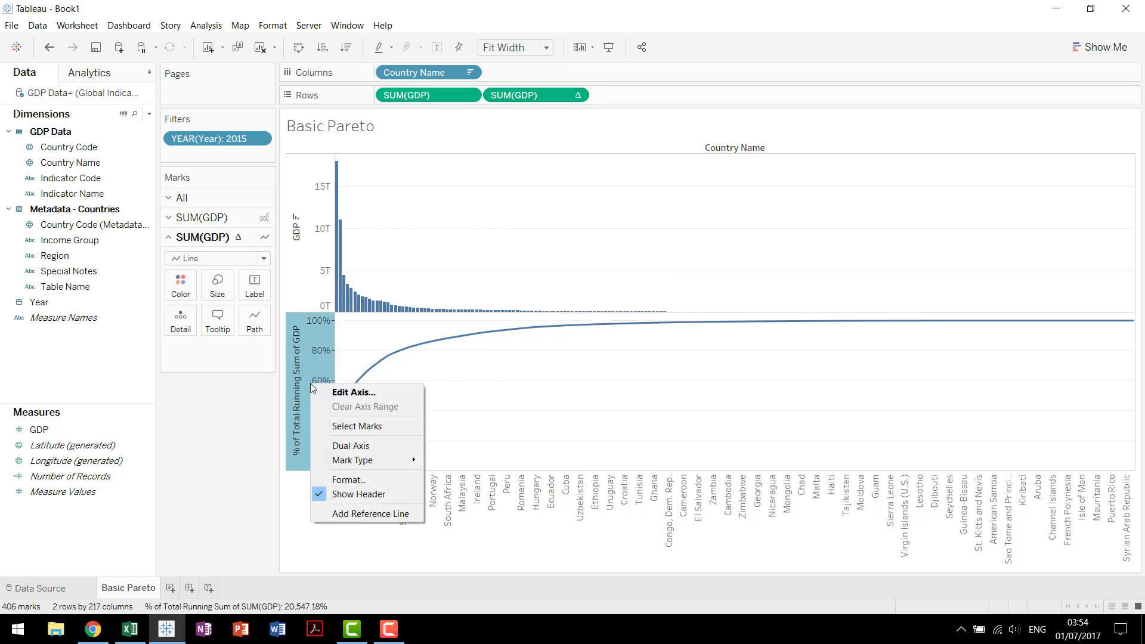
click(351, 446)
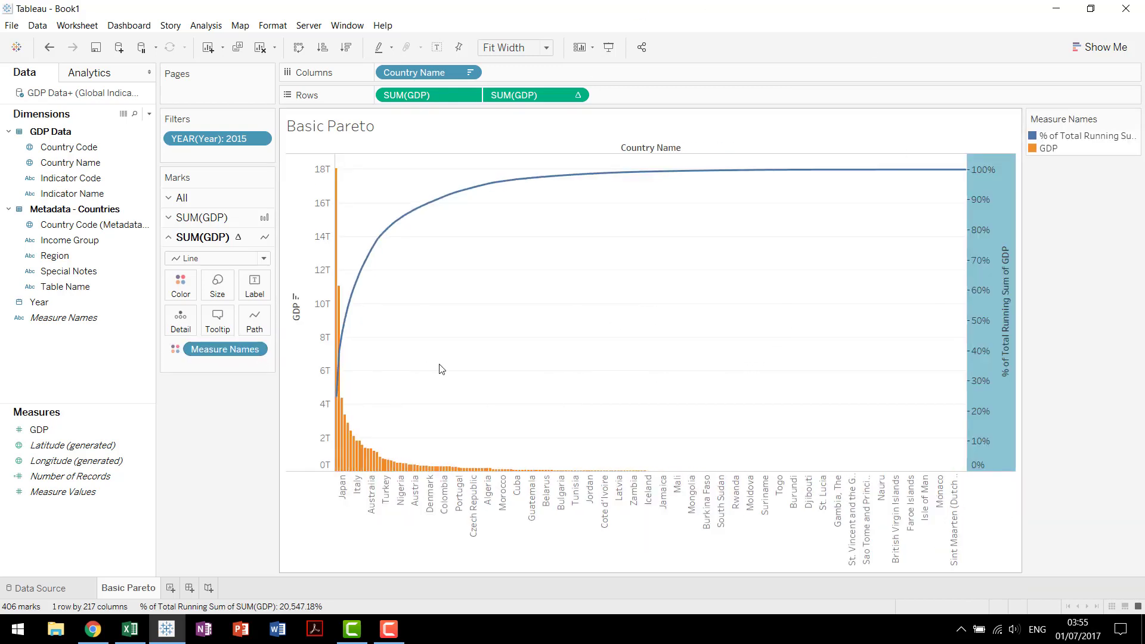
Hide the right-hand percent axis header, then undo to restore it.
click(766, 323)
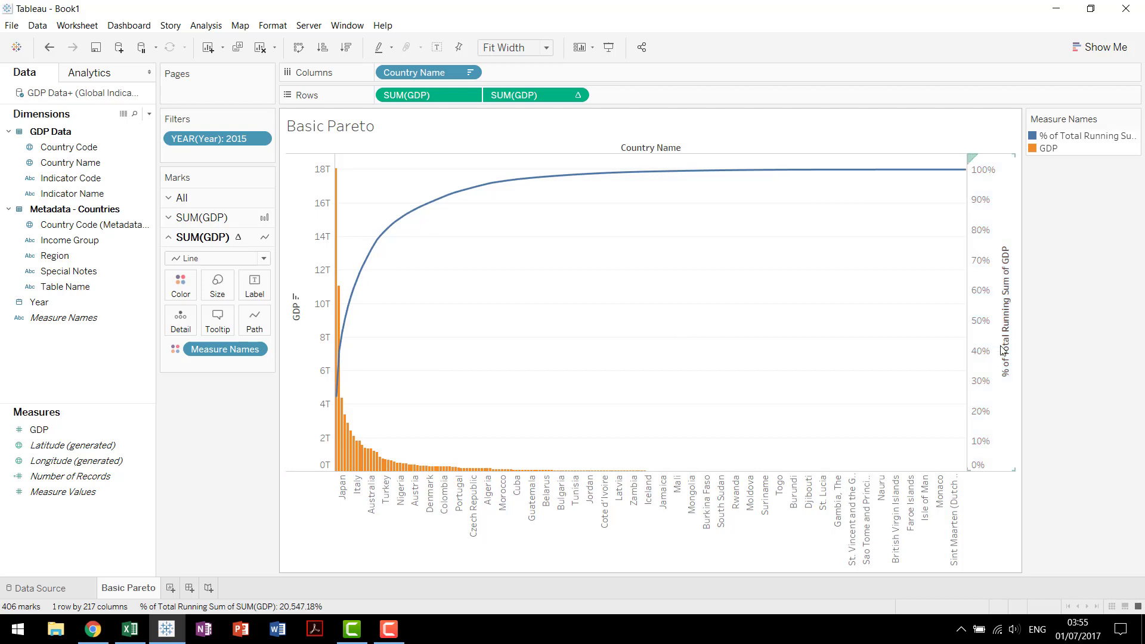
right_click(990, 299)
click(895, 295)
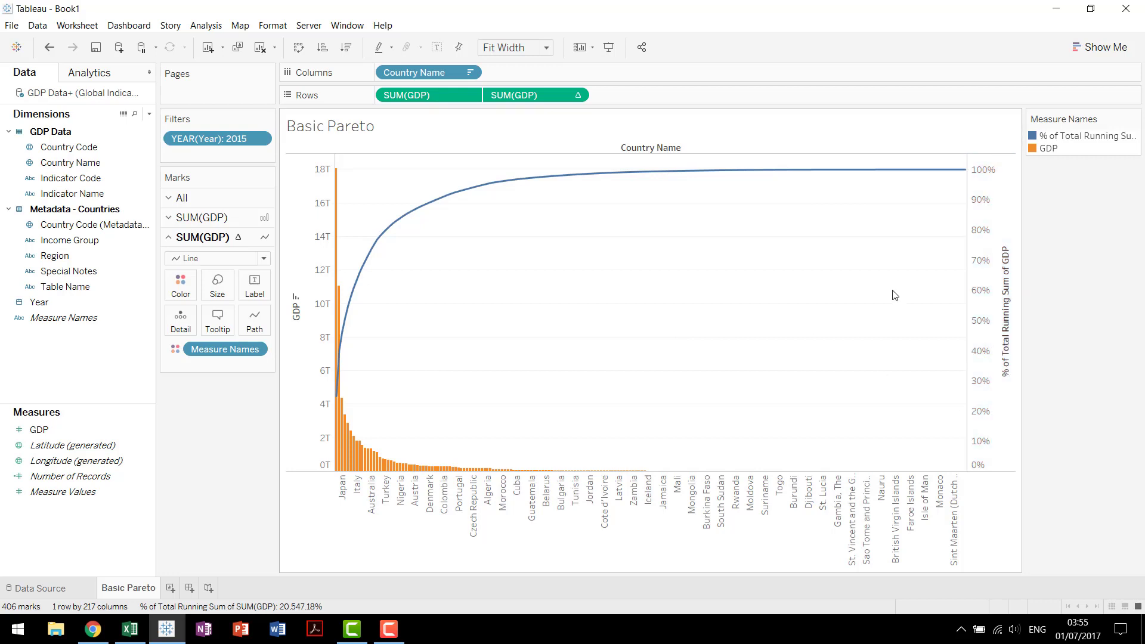
right_click(999, 322)
click(1041, 461)
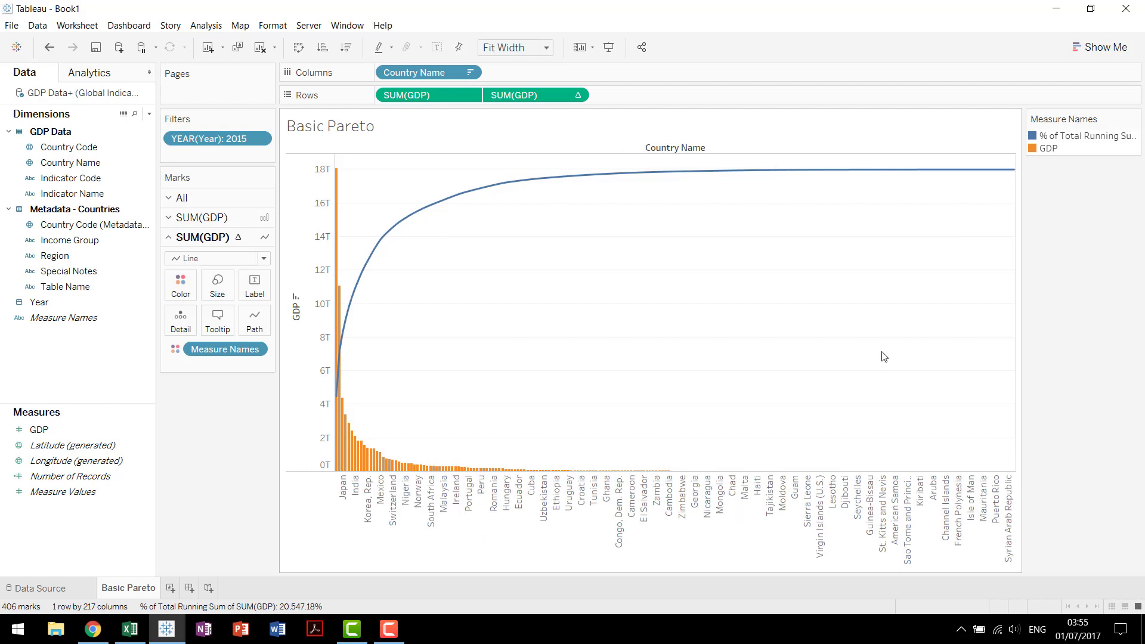
key(ctrl+z)
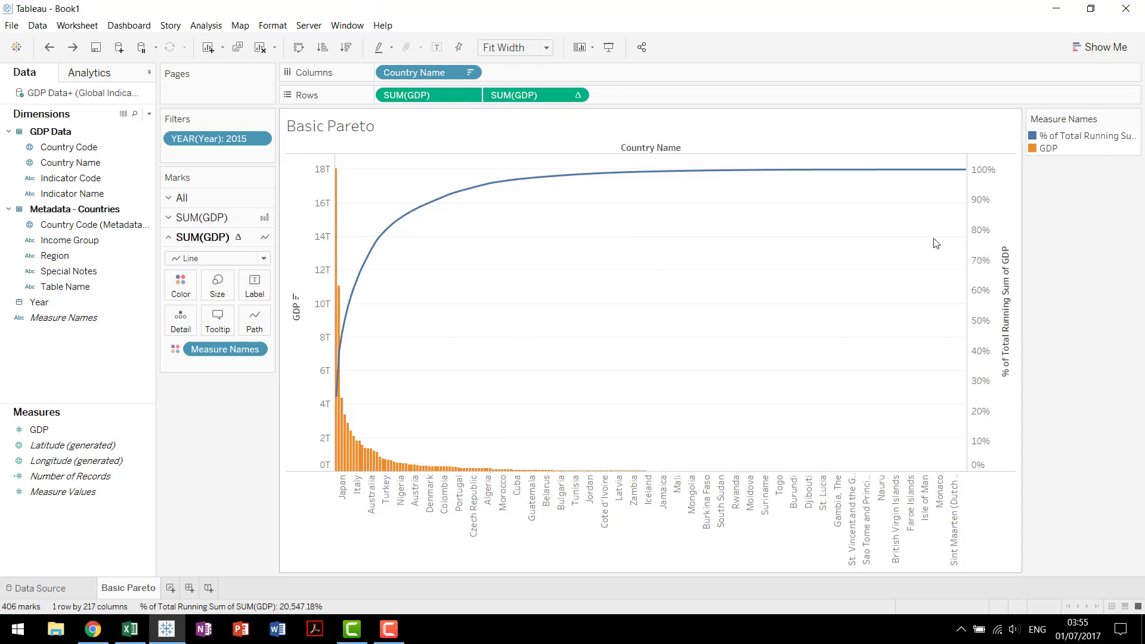
Add a 0.8 constant line to the SUM(GDP) Δ axis, then select and deselect the top-80% countries.
click(110, 73)
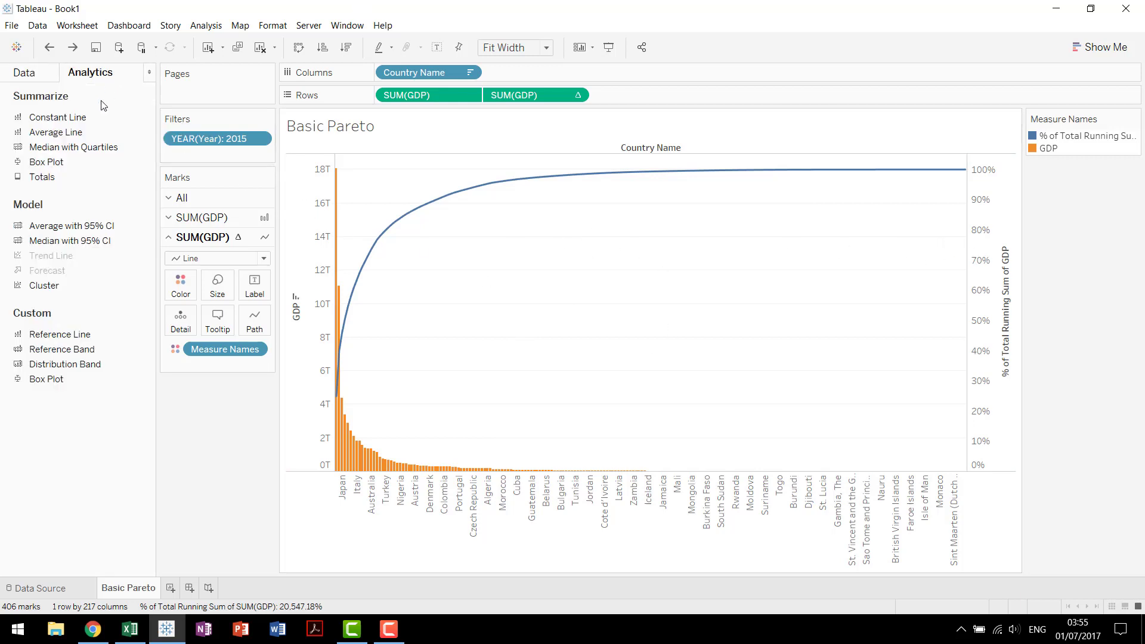
drag(74, 124, 411, 228)
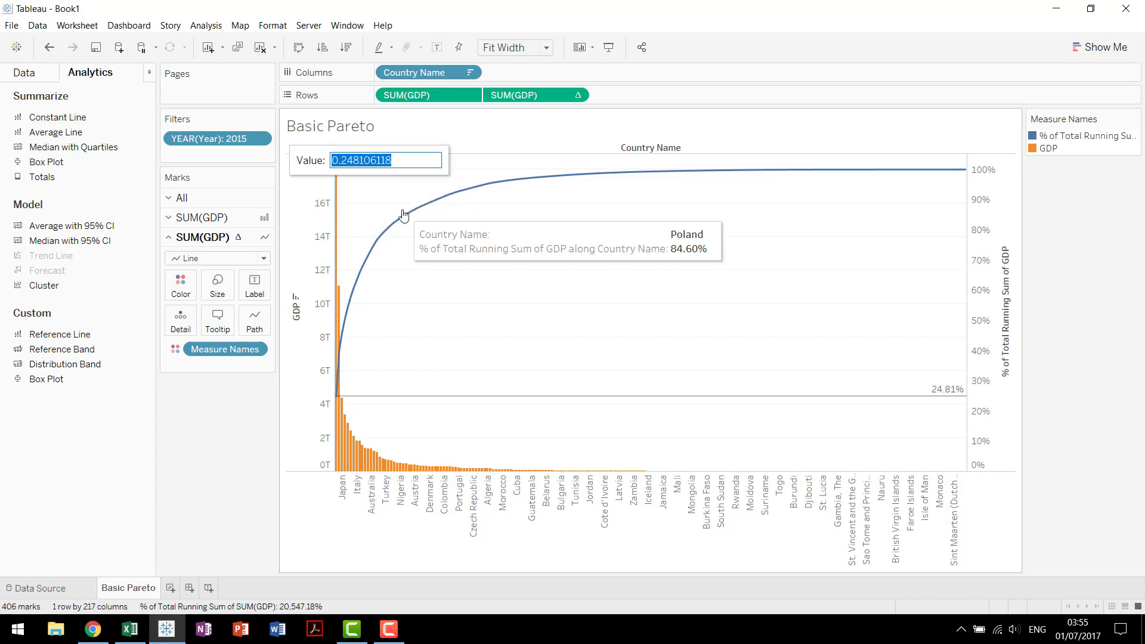
text(0.8)
key(Return)
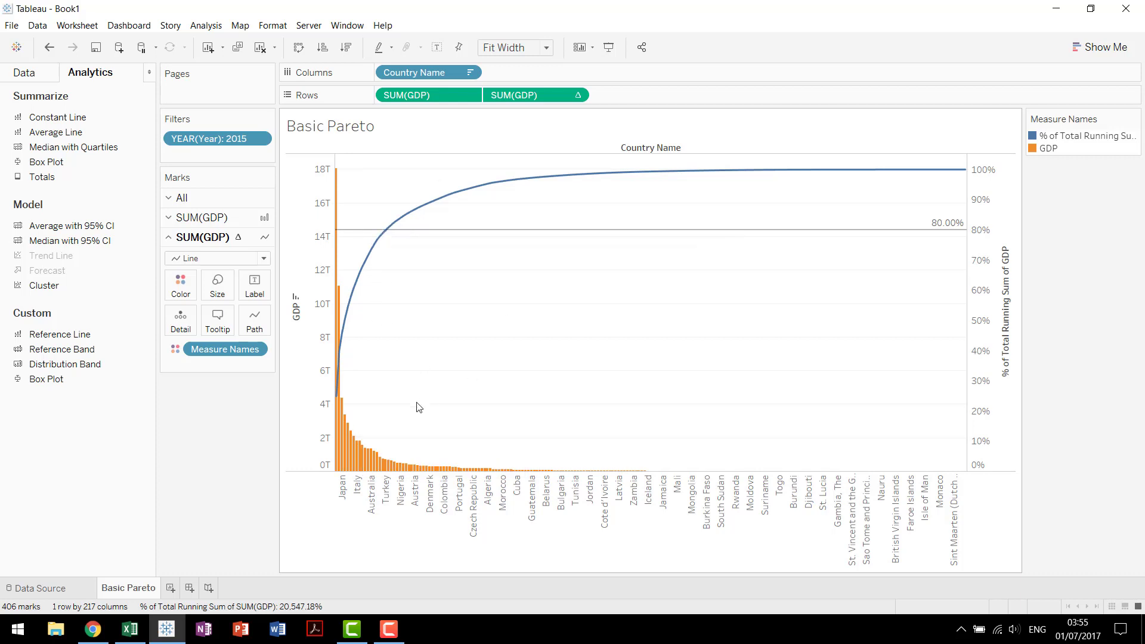
drag(387, 196, 335, 466)
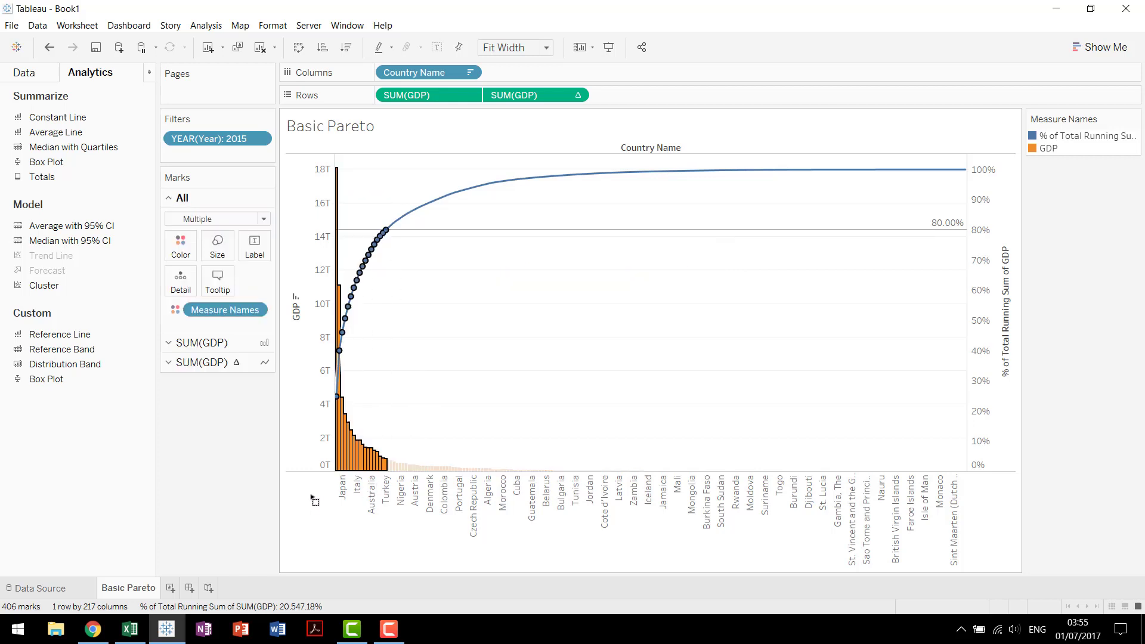
click(513, 343)
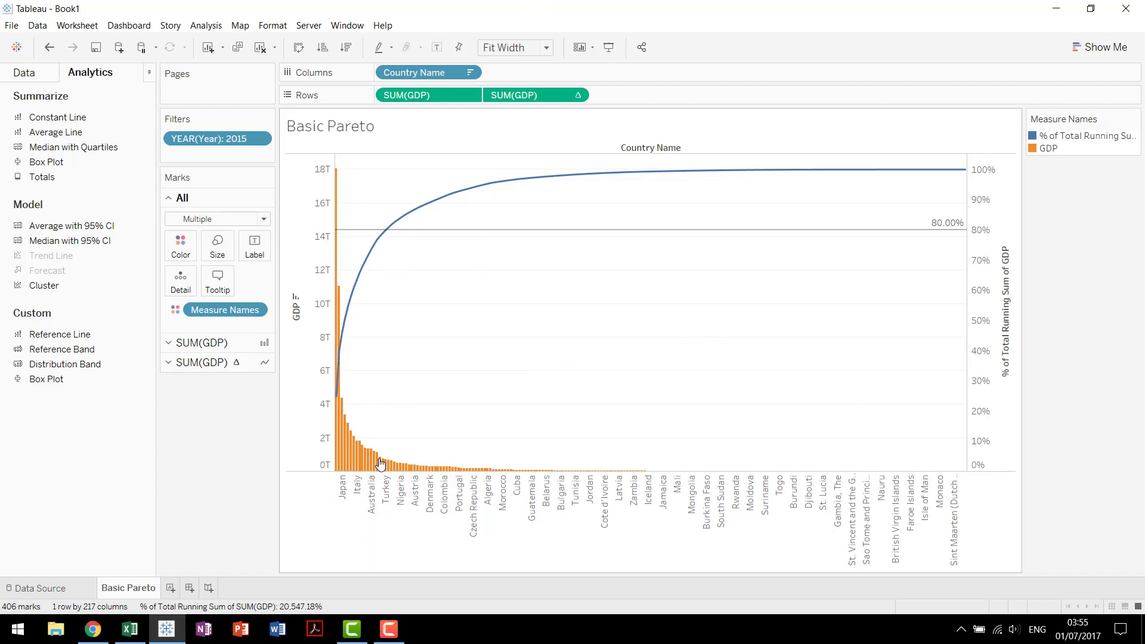
Create a new worksheet named '80/ 20 Pareto'.
click(170, 588)
double_click(171, 589)
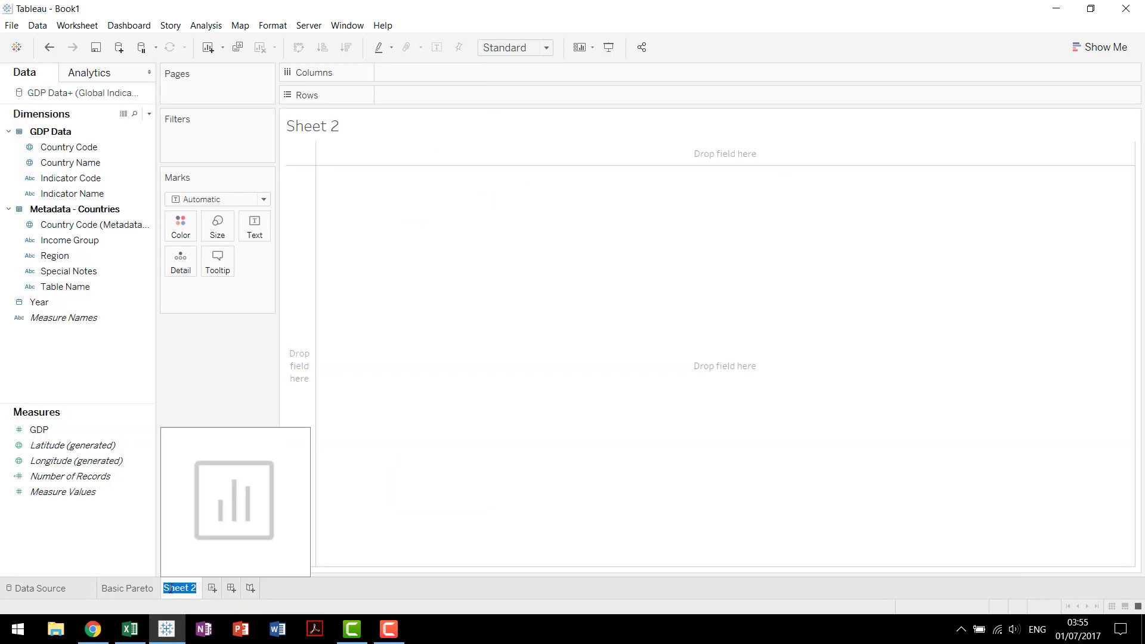
text(80/ 20 Pareto)
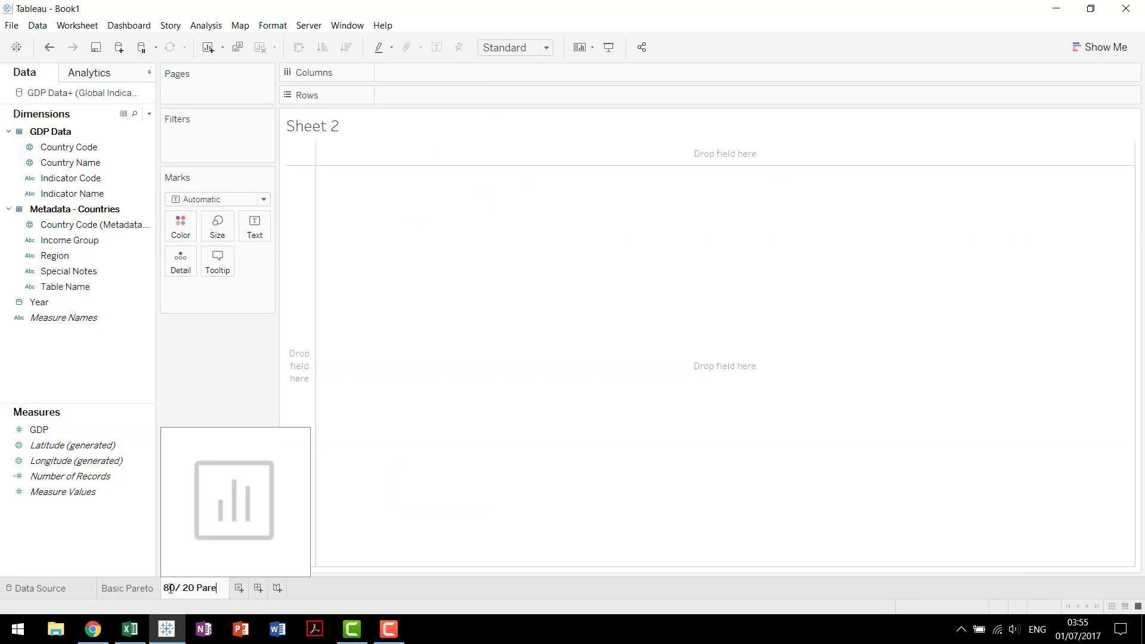
key(Return)
Filter the sheet by Year to include only 2015.
drag(42, 301, 210, 149)
click(552, 441)
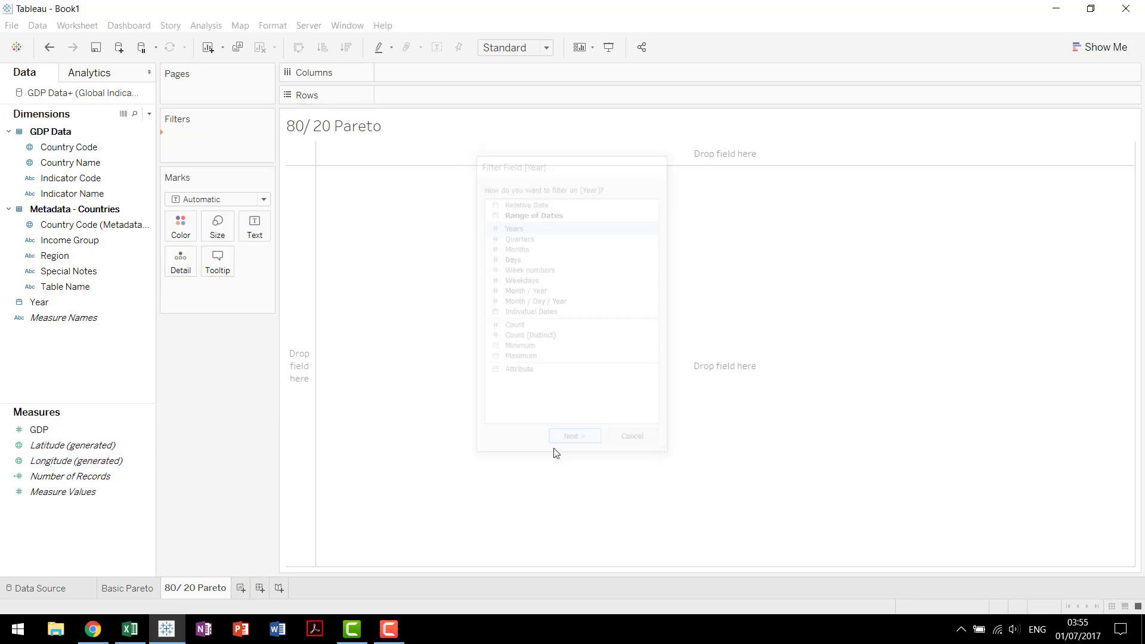
scroll(498, 276, down, 15)
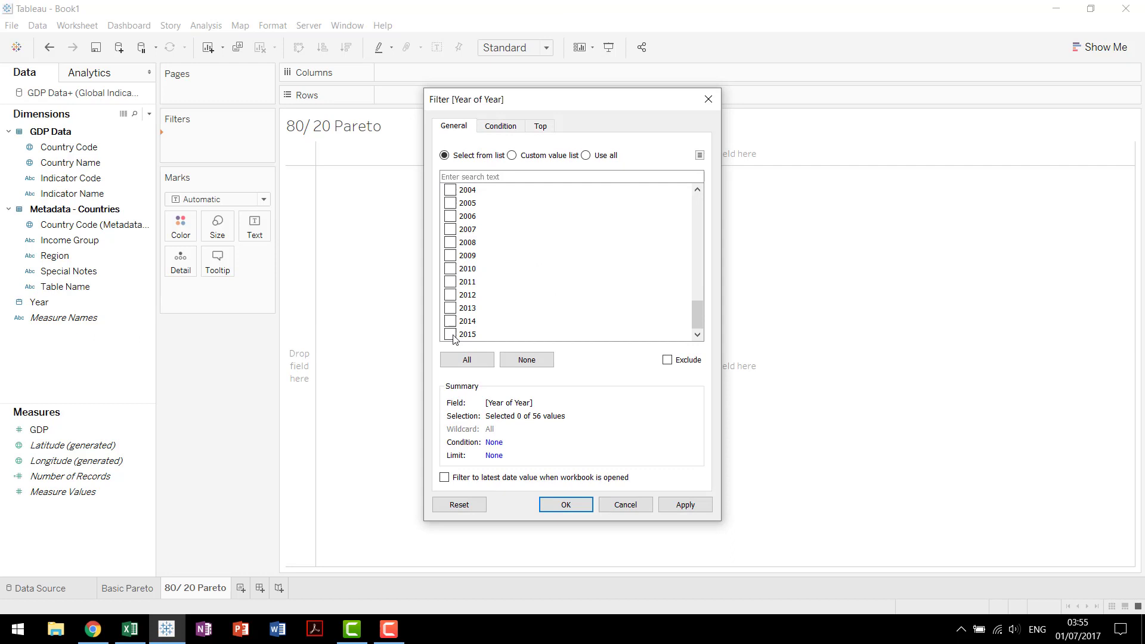
click(451, 335)
click(566, 505)
Put Country Name on Columns and GDP on Rows, sorted descending, with Country Name on Detail.
click(95, 166)
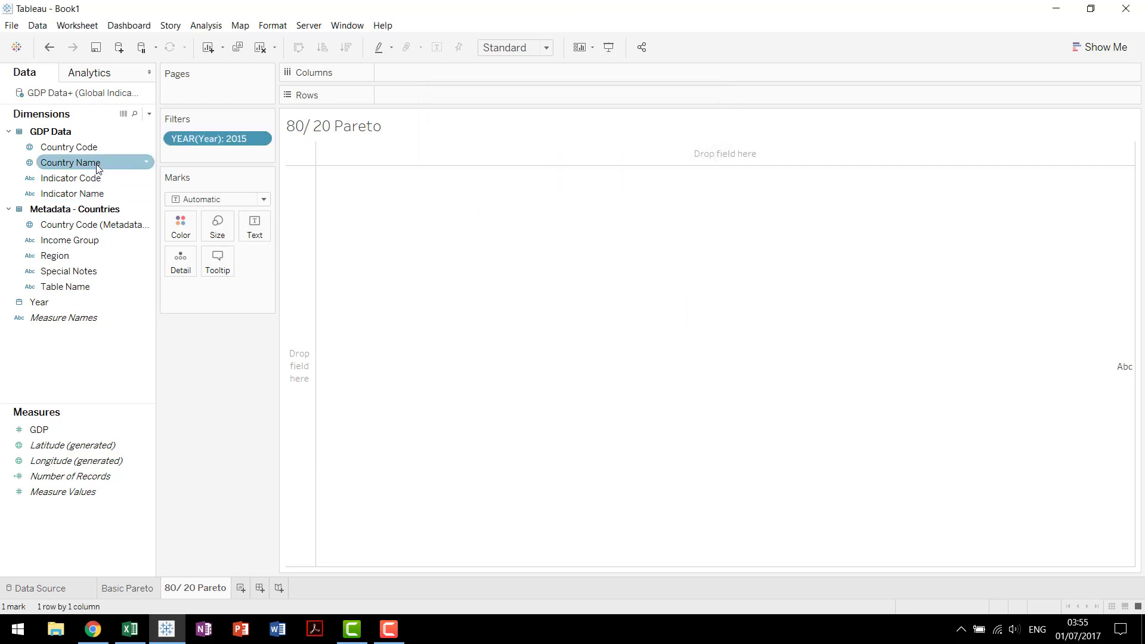
drag(98, 169, 469, 78)
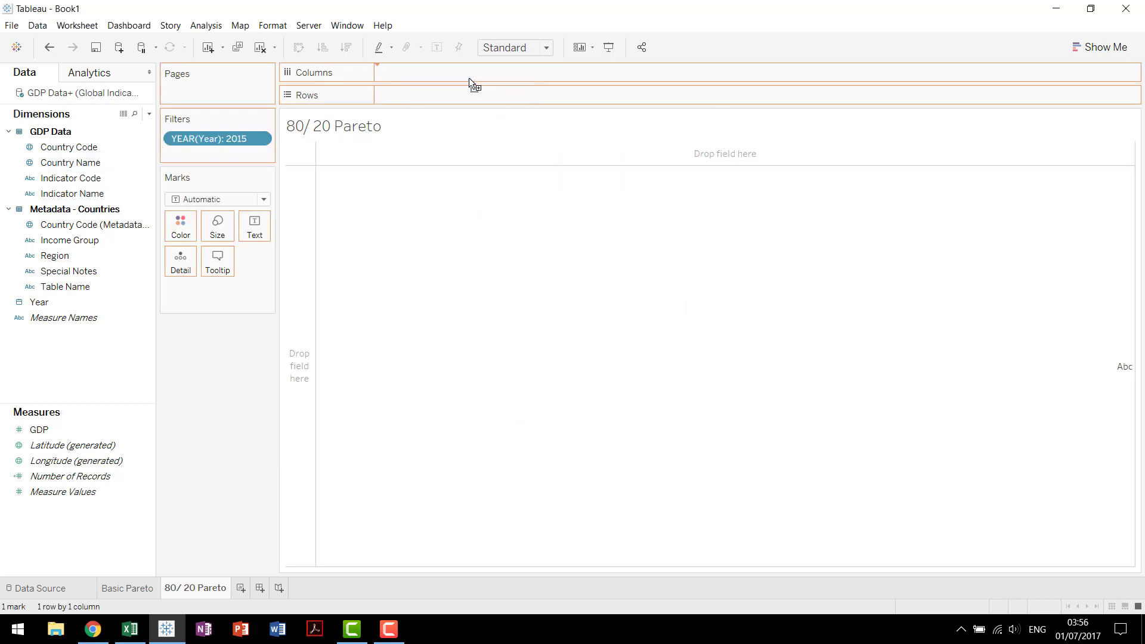
drag(84, 430, 453, 96)
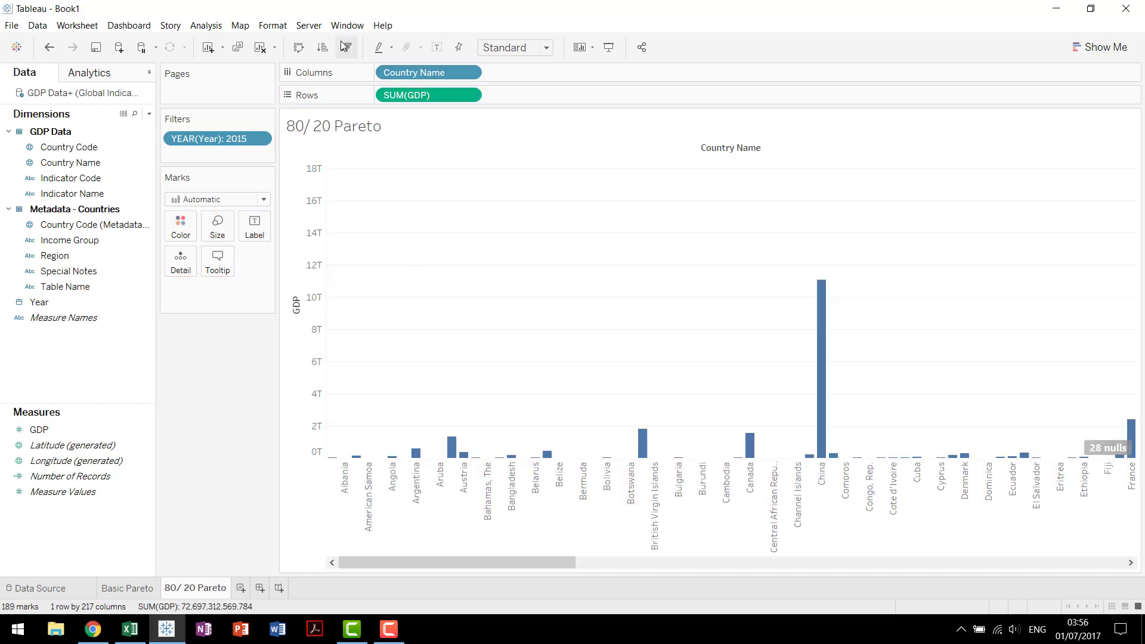
click(347, 48)
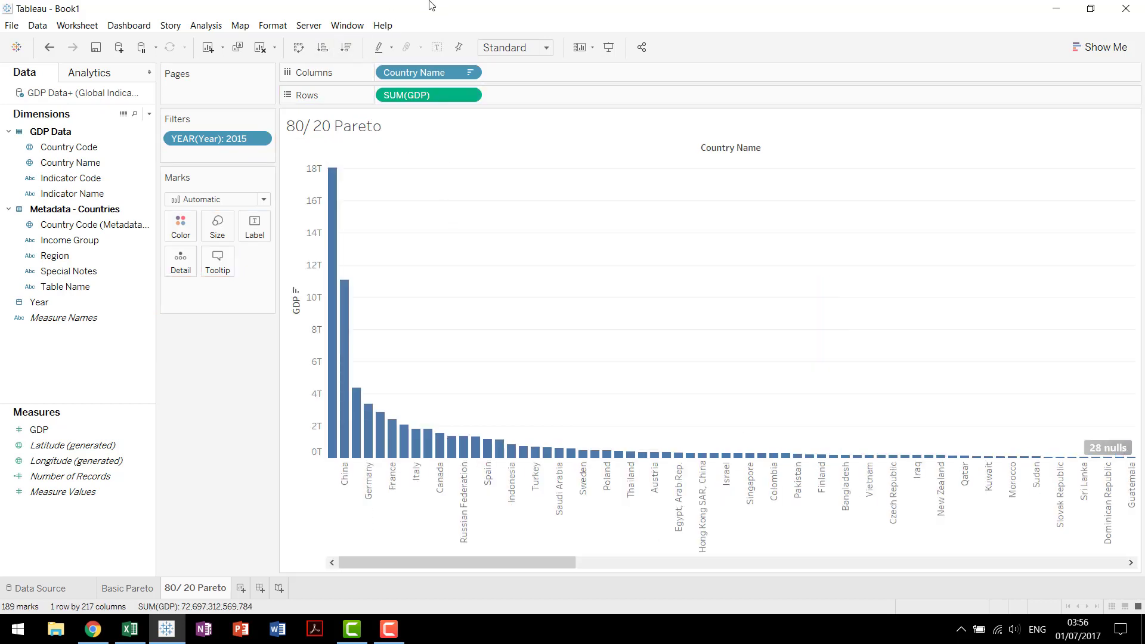
drag(423, 72, 194, 261)
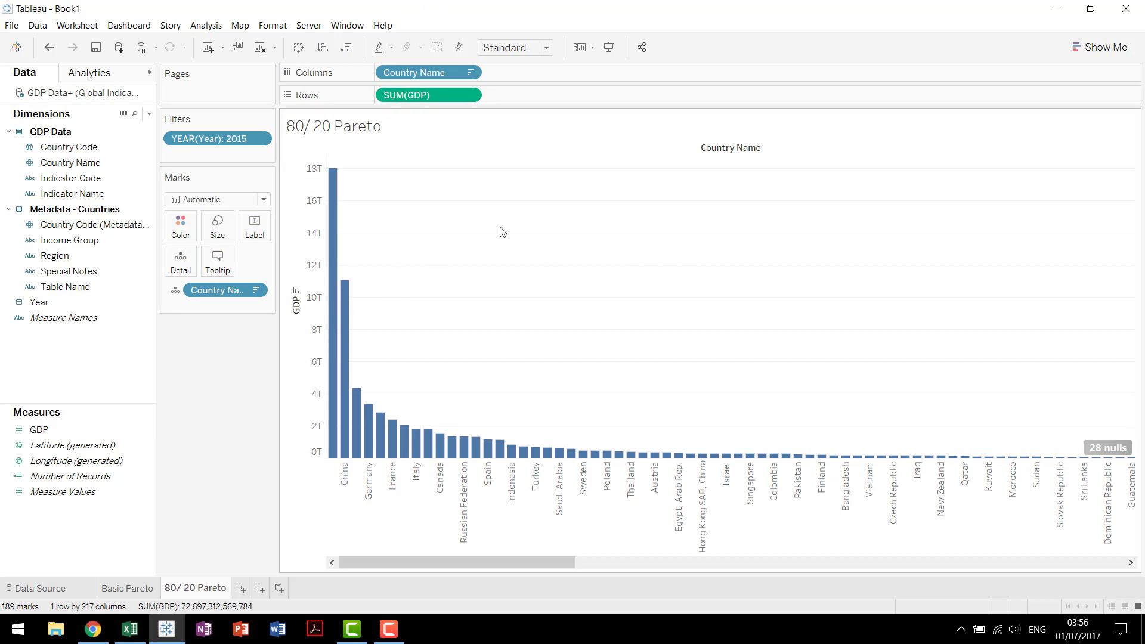
Hide the nulls indicator and set the view to Fit Width.
right_click(1100, 442)
click(1098, 452)
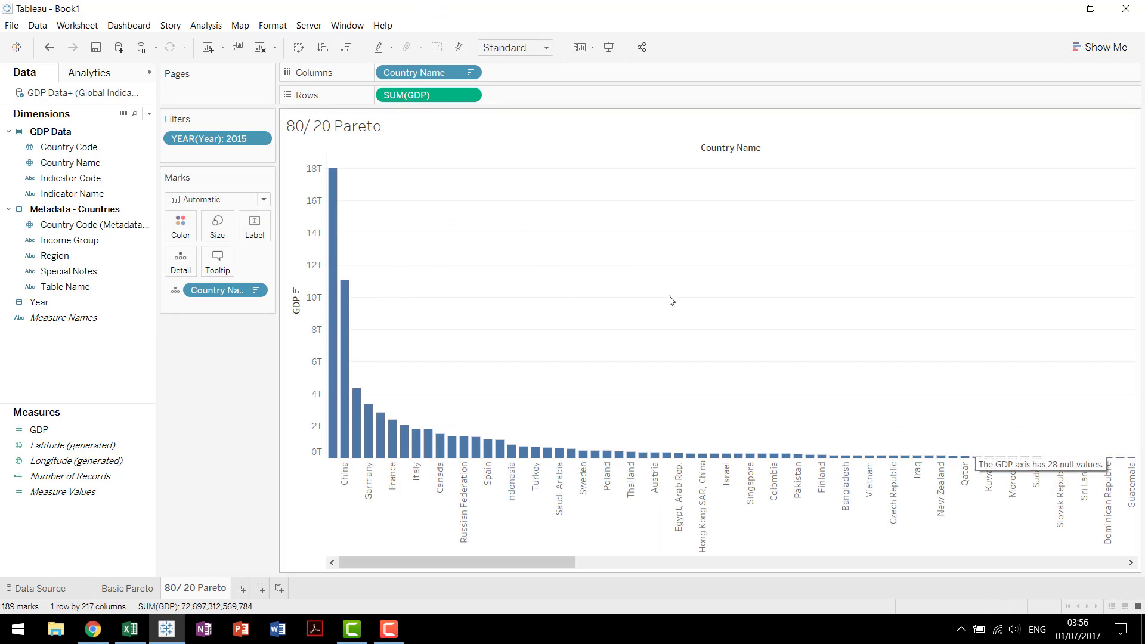
click(546, 47)
click(528, 76)
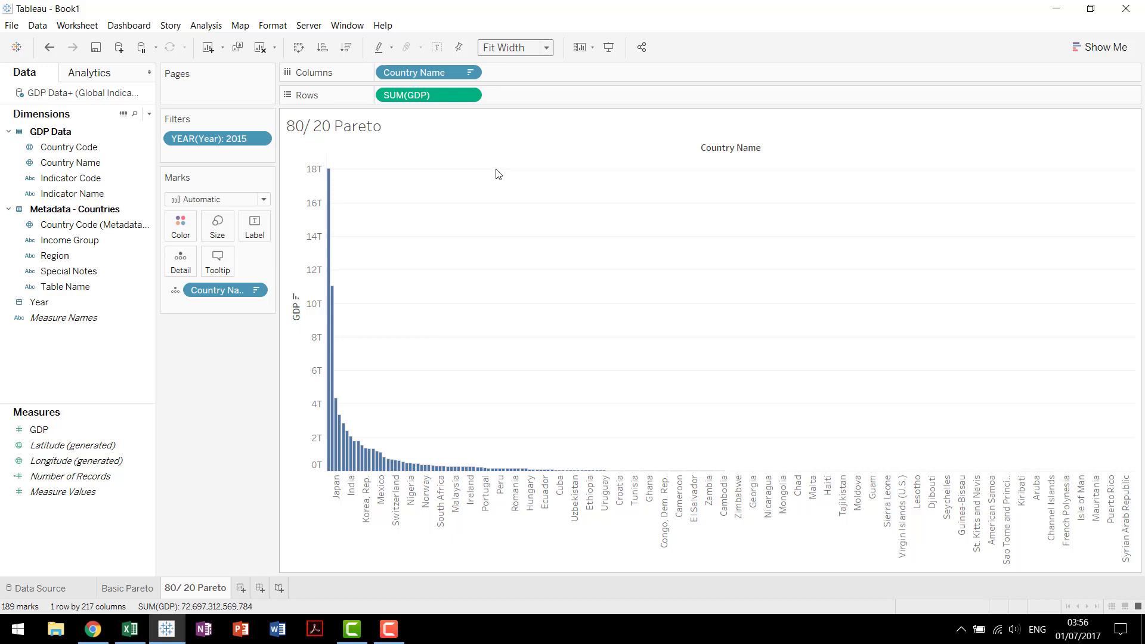
Apply a Running Total quick table calculation to SUM(GDP).
click(469, 94)
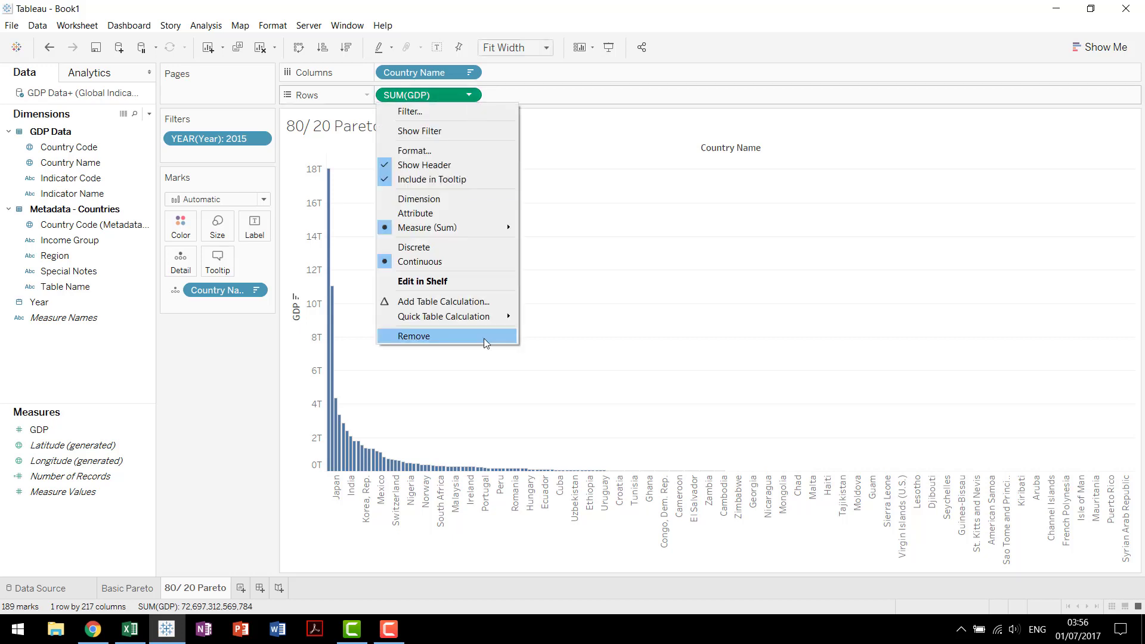
mouse_move(479, 317)
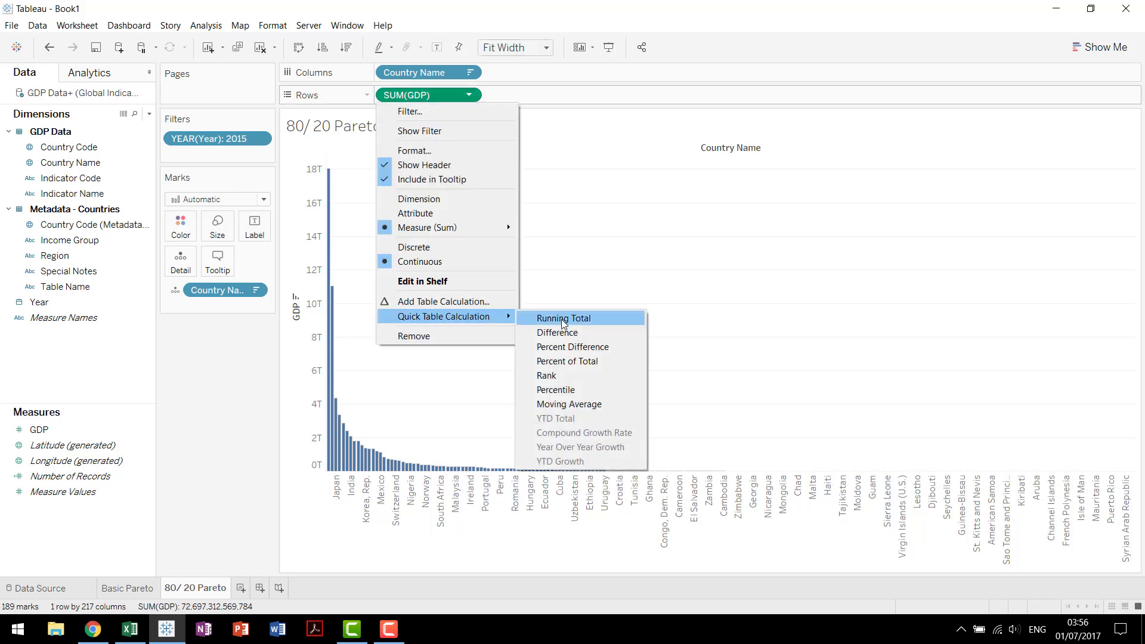
click(564, 320)
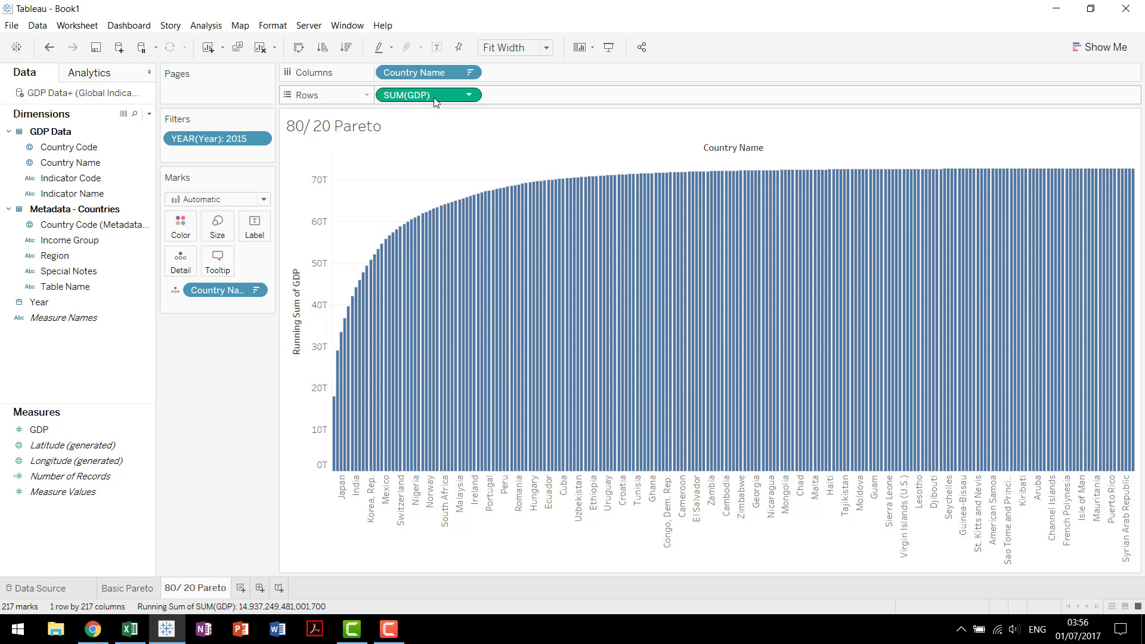
Set the running total to Specific Dimensions with a secondary Percent of Total along Country Name.
right_click(435, 99)
click(504, 311)
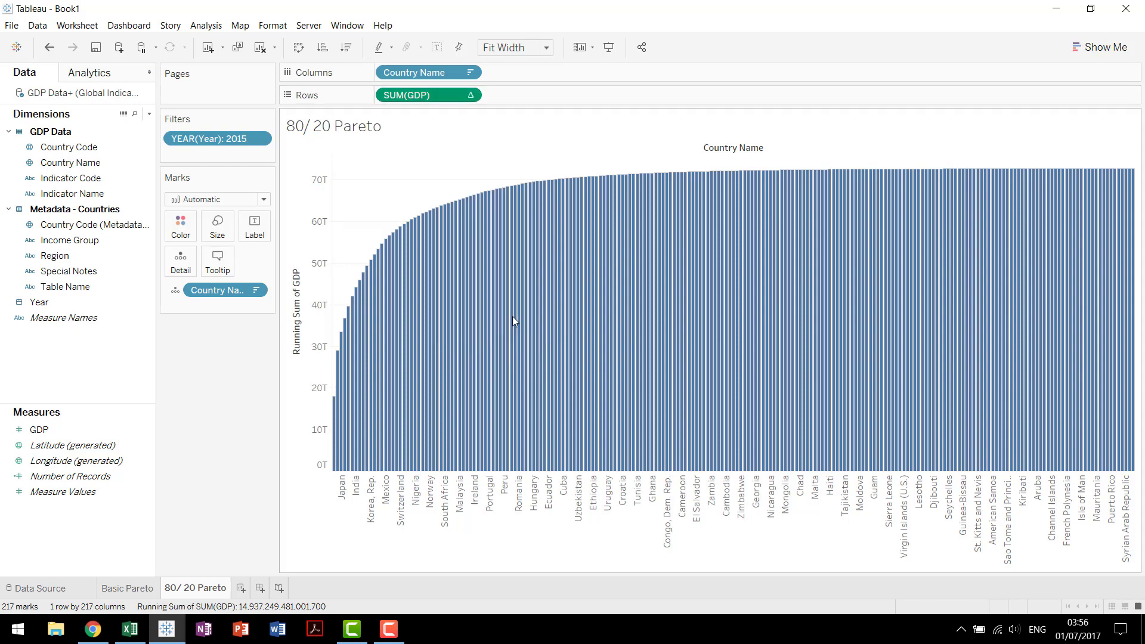
click(434, 270)
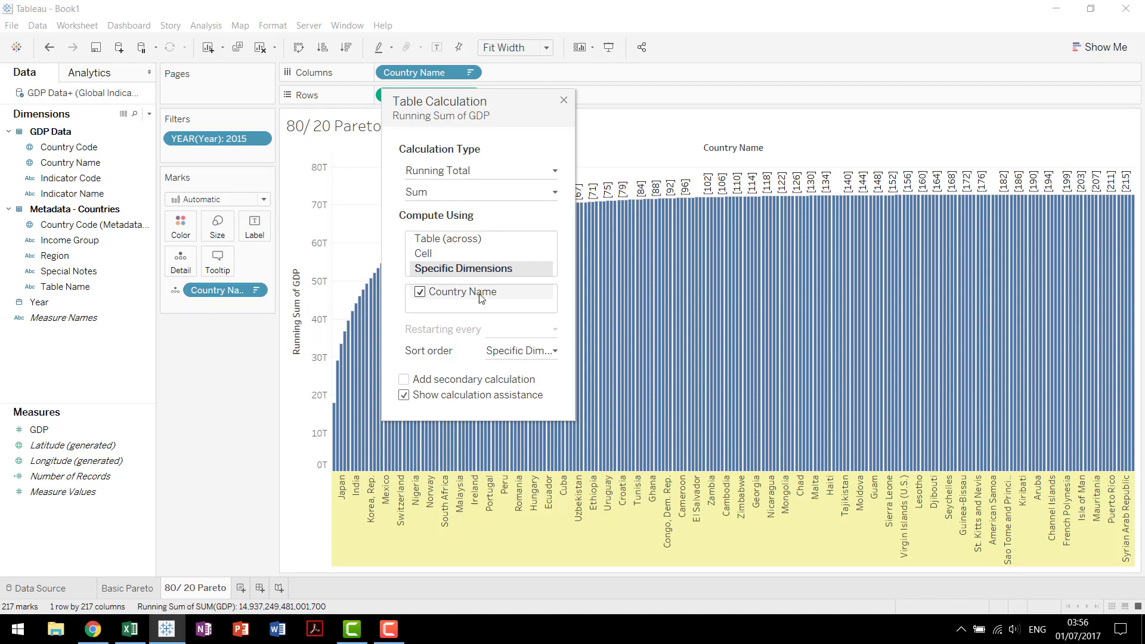
click(404, 379)
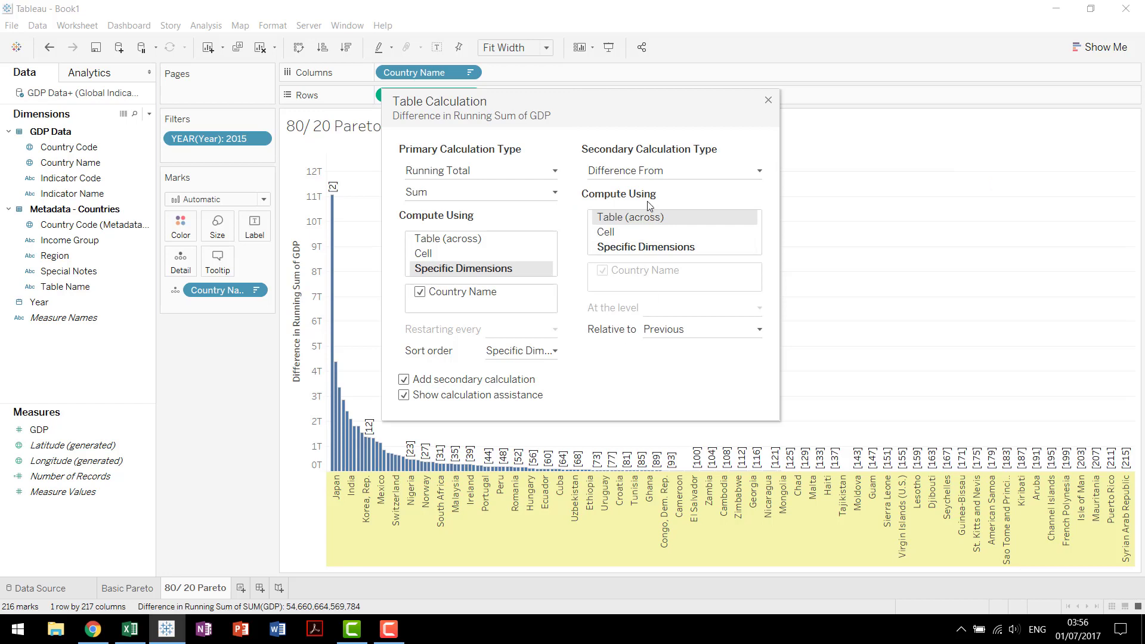
click(646, 173)
click(639, 233)
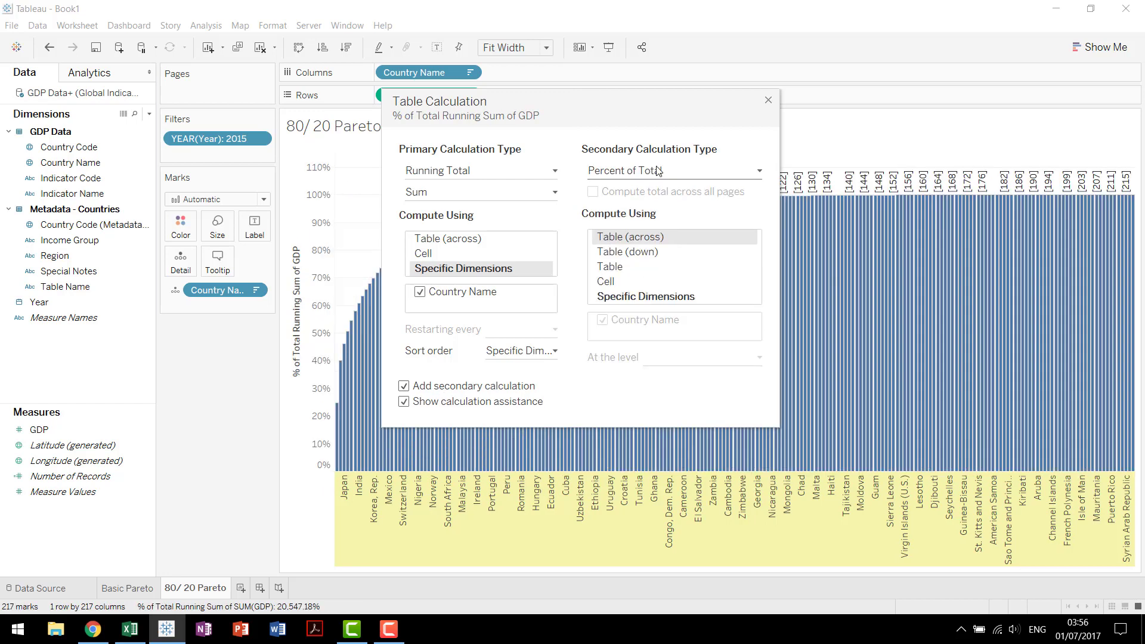
click(642, 298)
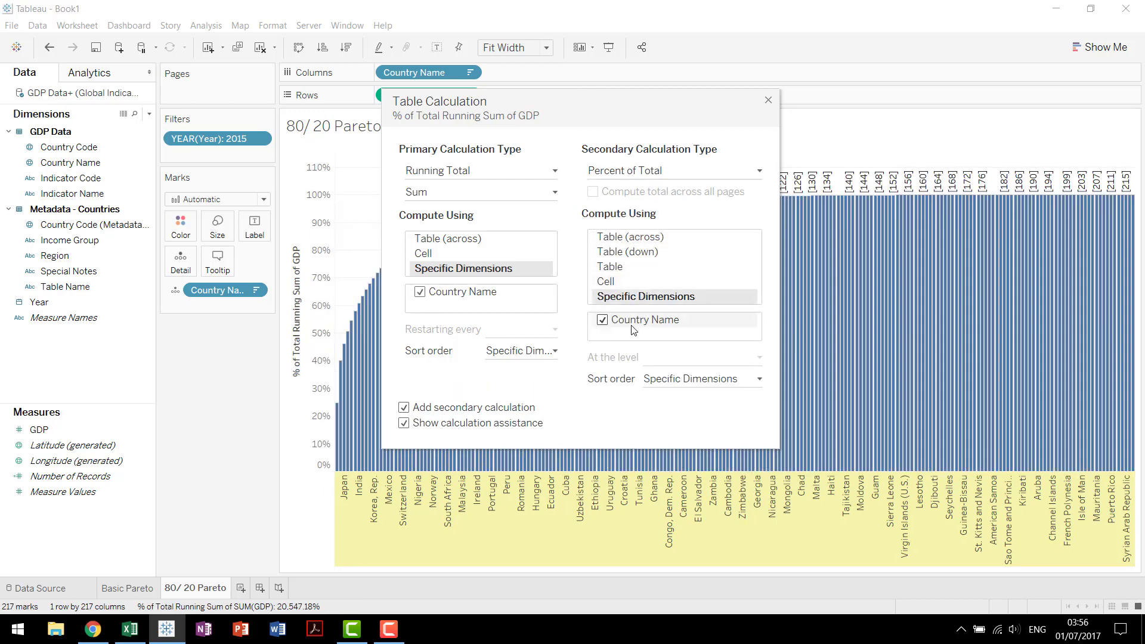
click(769, 102)
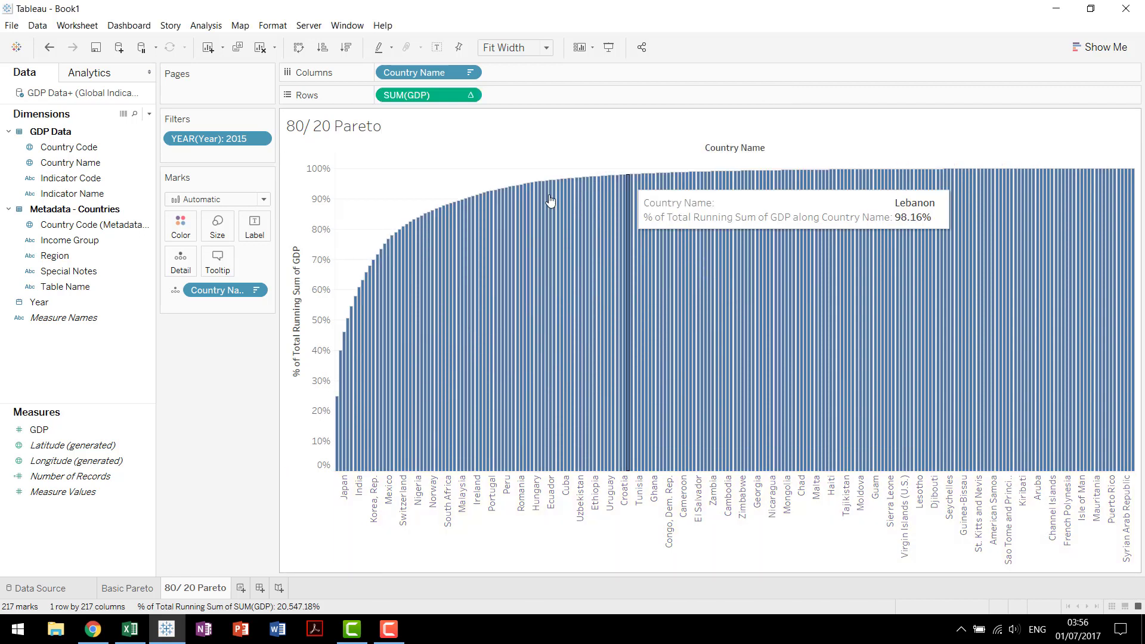
Switch the Marks card type from Automatic to Line.
click(209, 201)
click(197, 244)
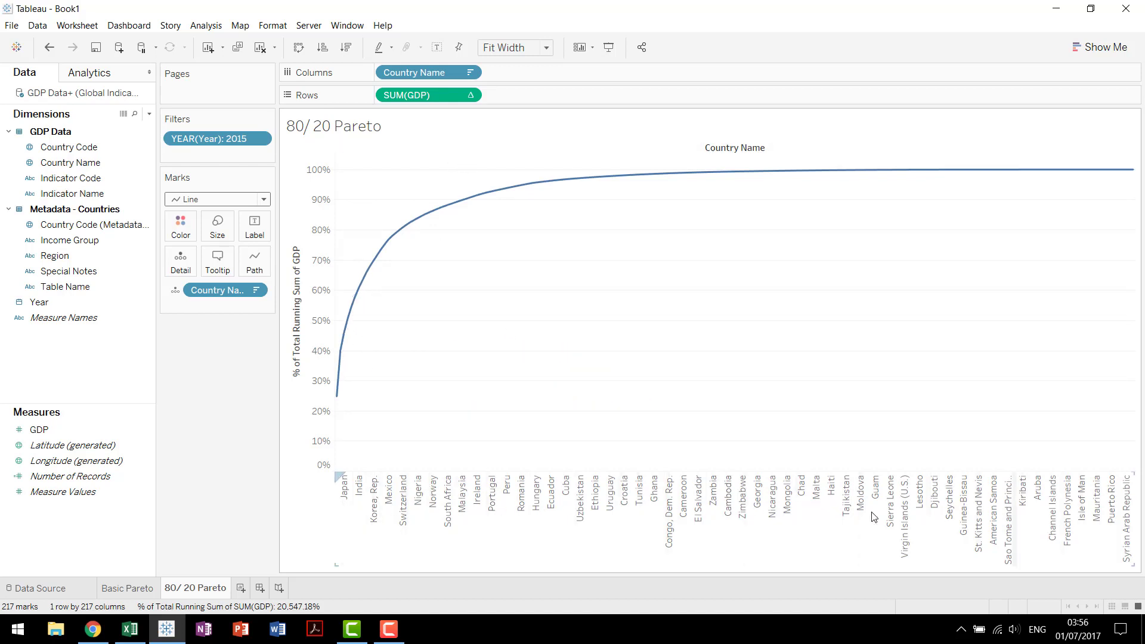
right_click(452, 74)
click(664, 336)
Make the Country Name column a running total of Count (Distinct).
right_click(457, 76)
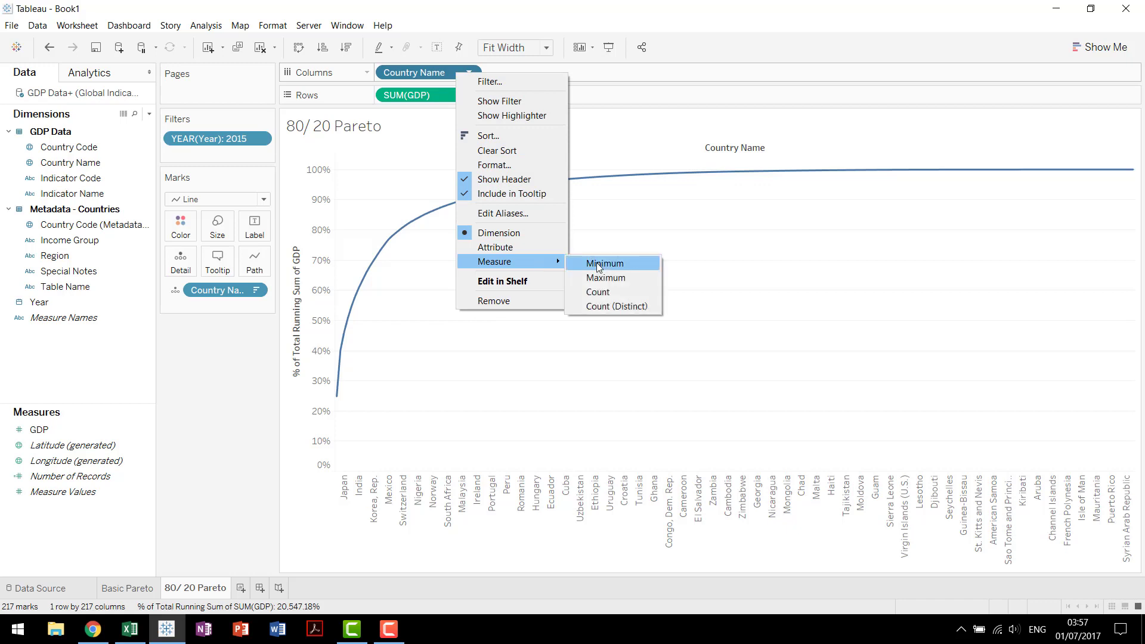
key(Escape)
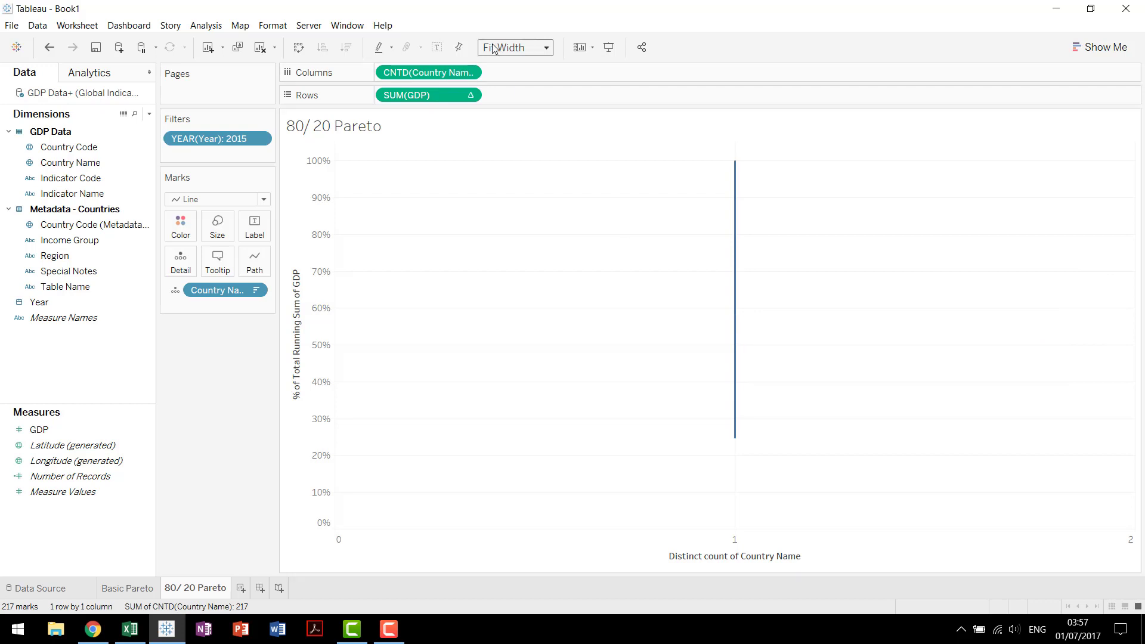
click(469, 73)
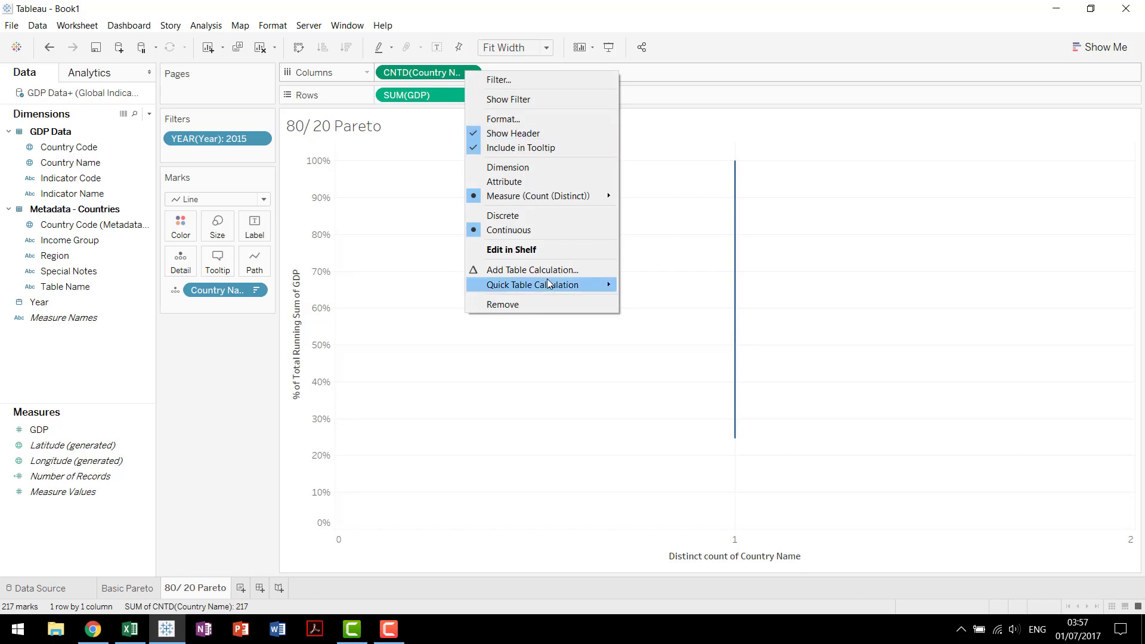
mouse_move(549, 283)
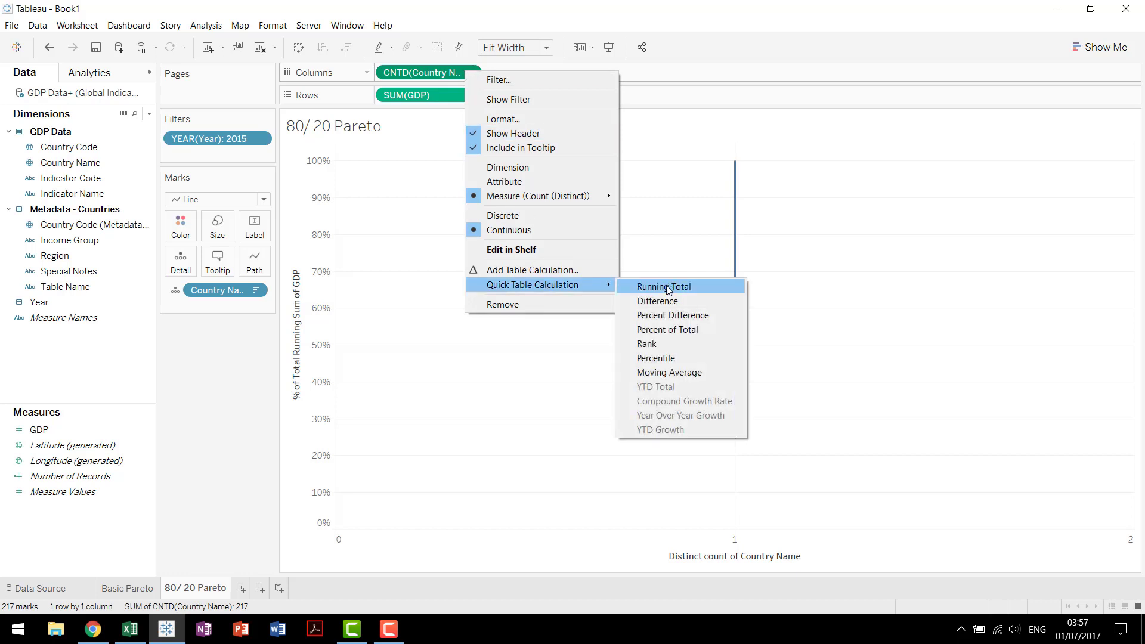
click(699, 292)
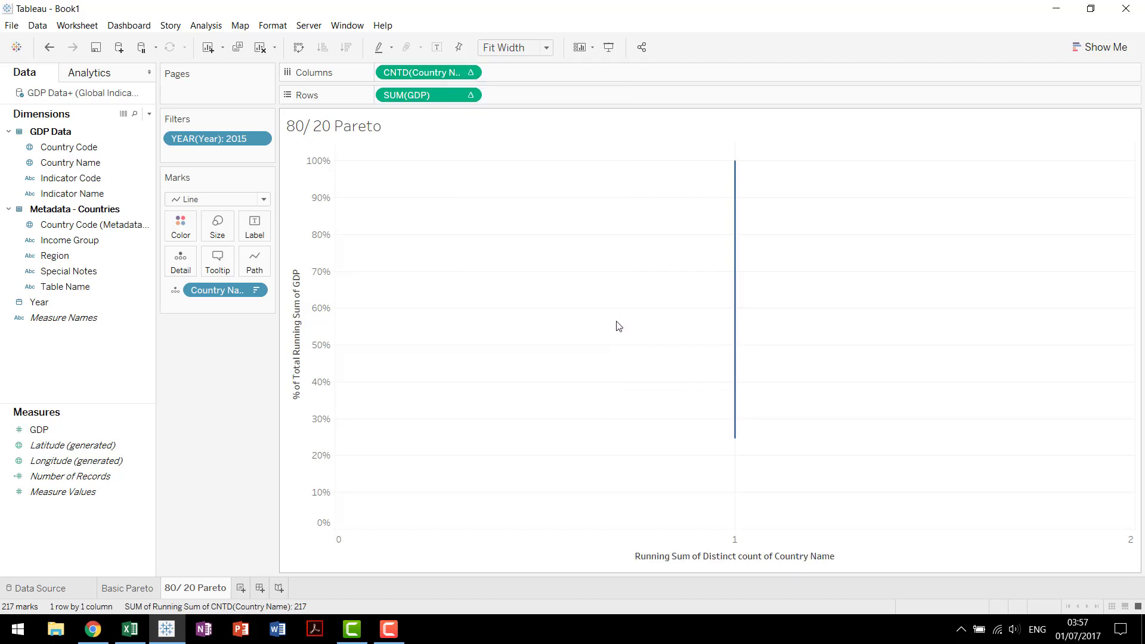
click(470, 72)
click(504, 286)
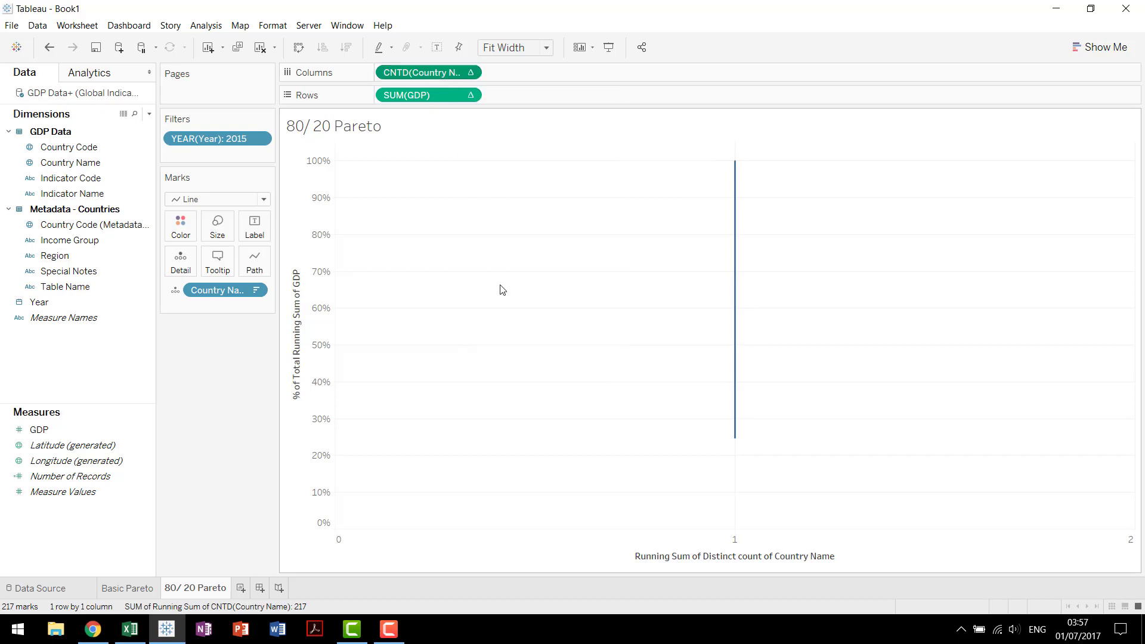
Run the distinct country count along Country Name with a secondary Percent of Total, then view Basic Pareto.
click(445, 268)
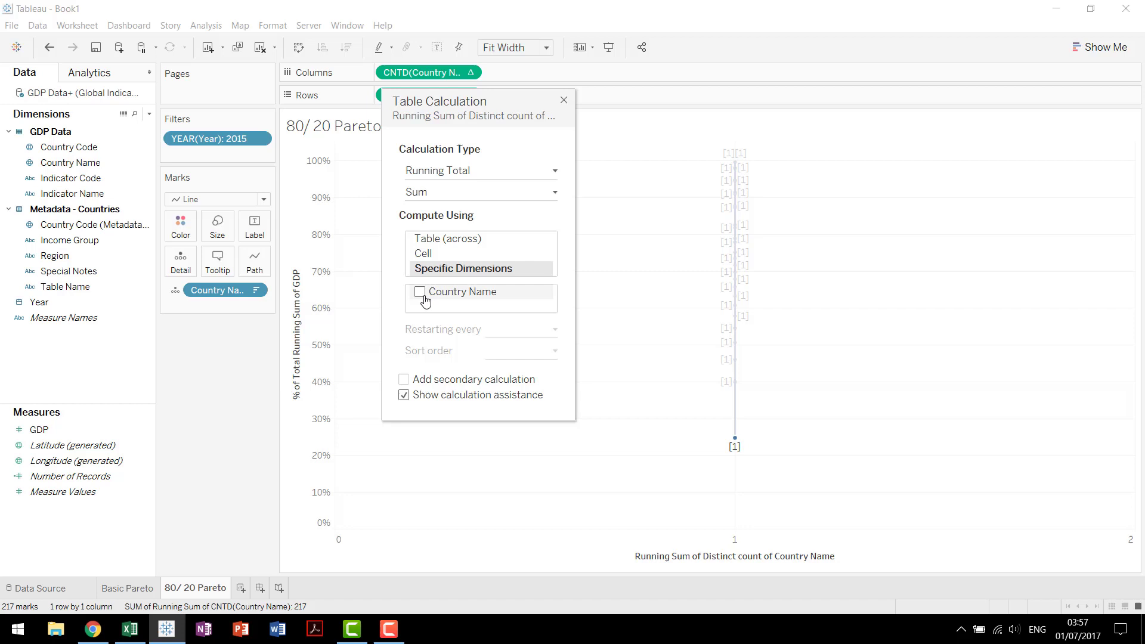
click(421, 294)
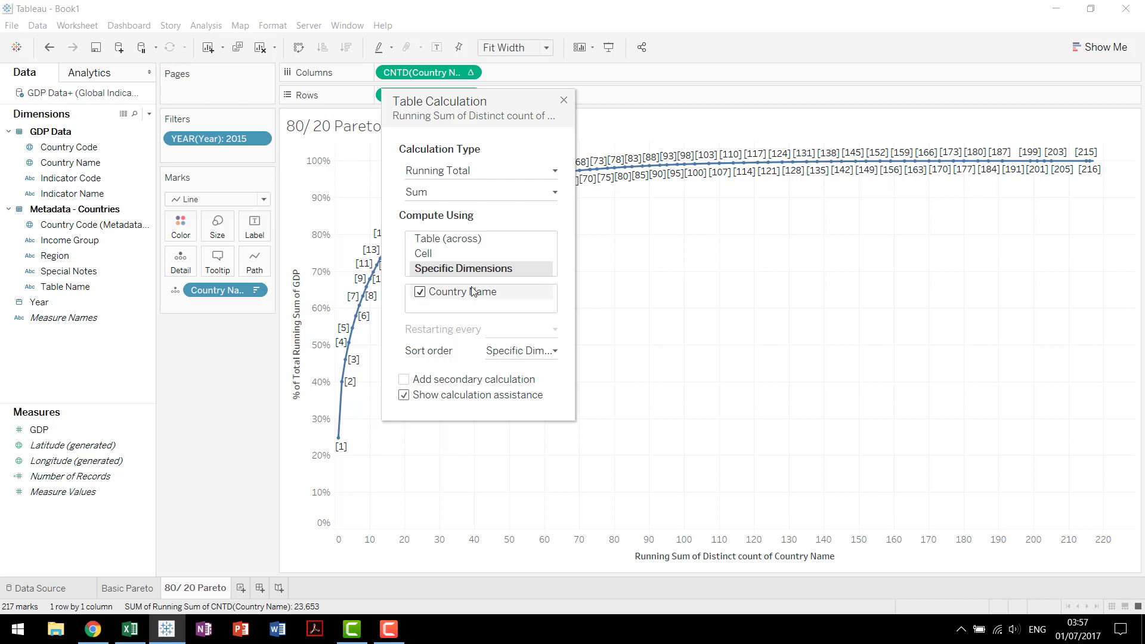
click(455, 382)
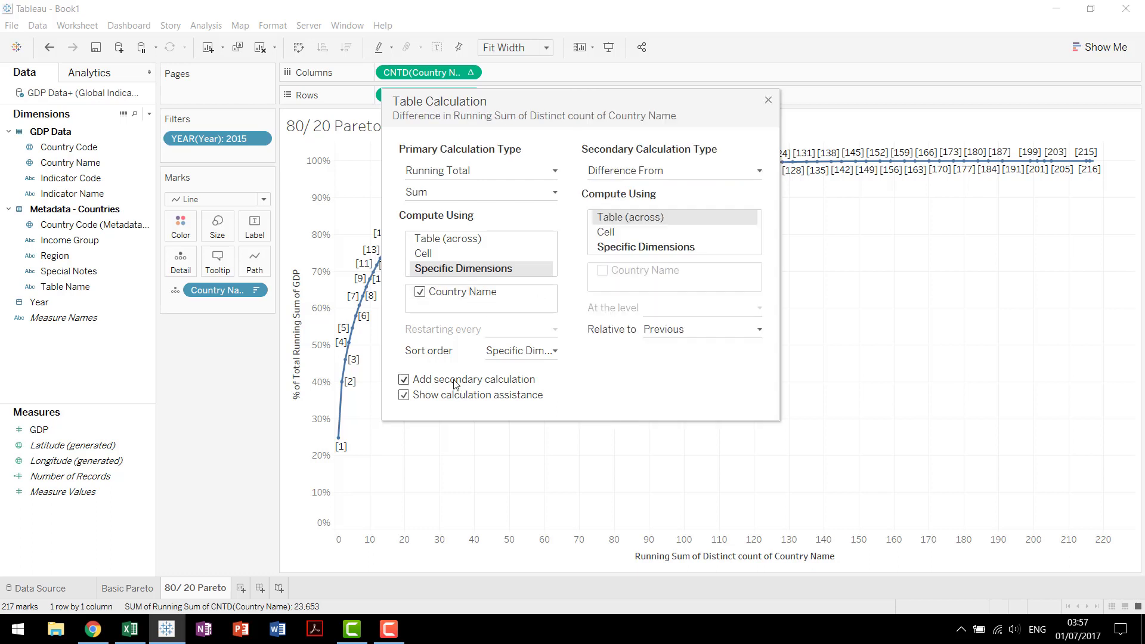
click(650, 248)
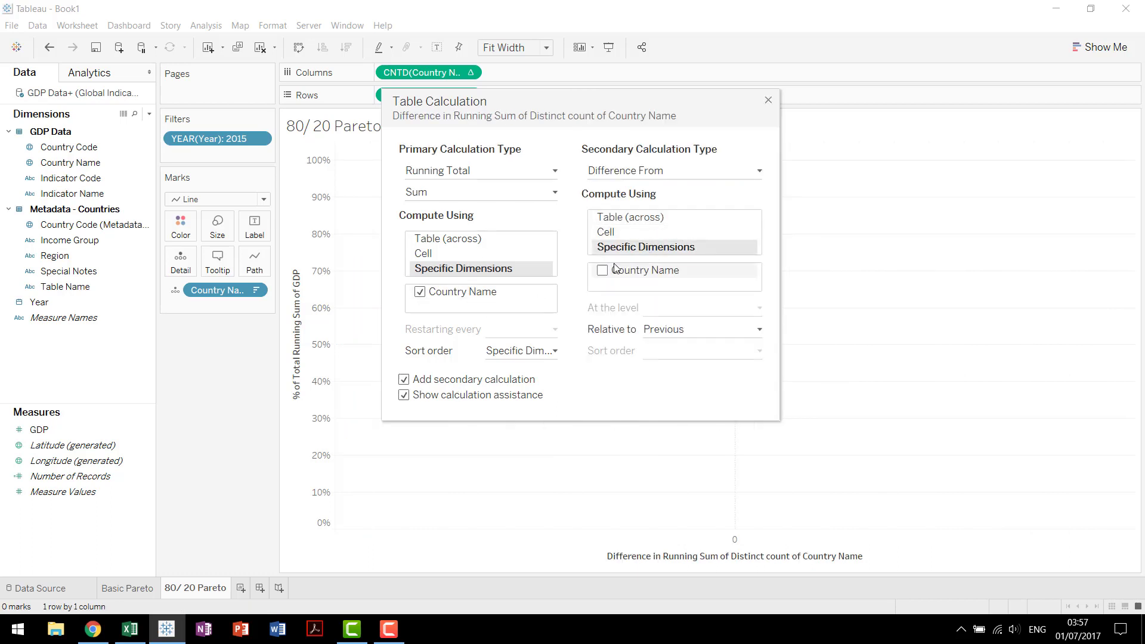
click(616, 269)
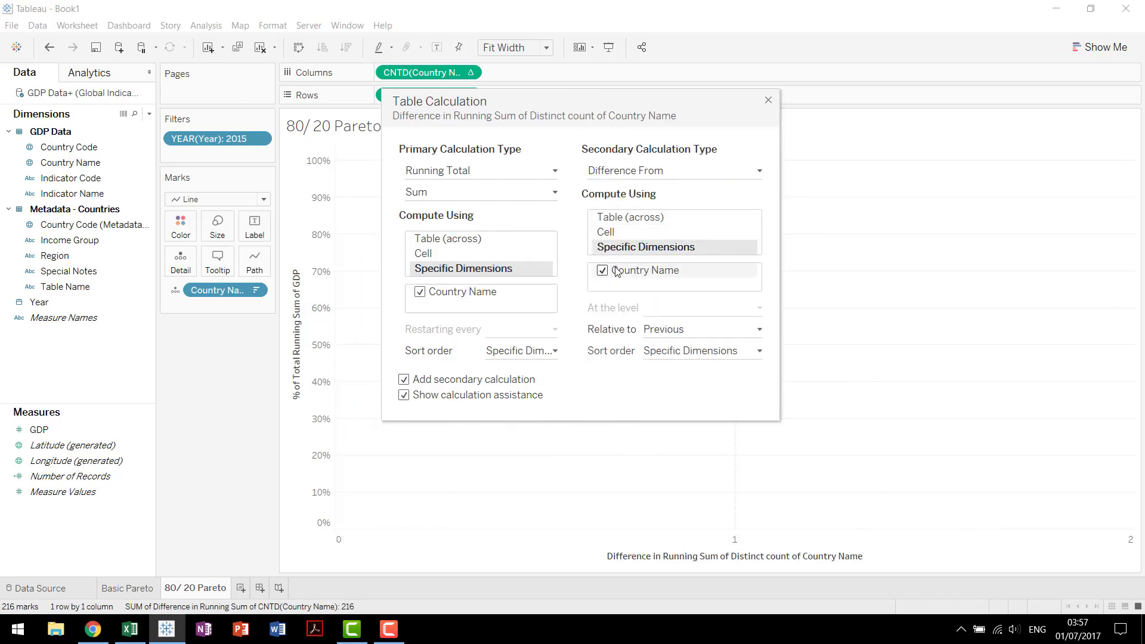
click(676, 179)
click(676, 231)
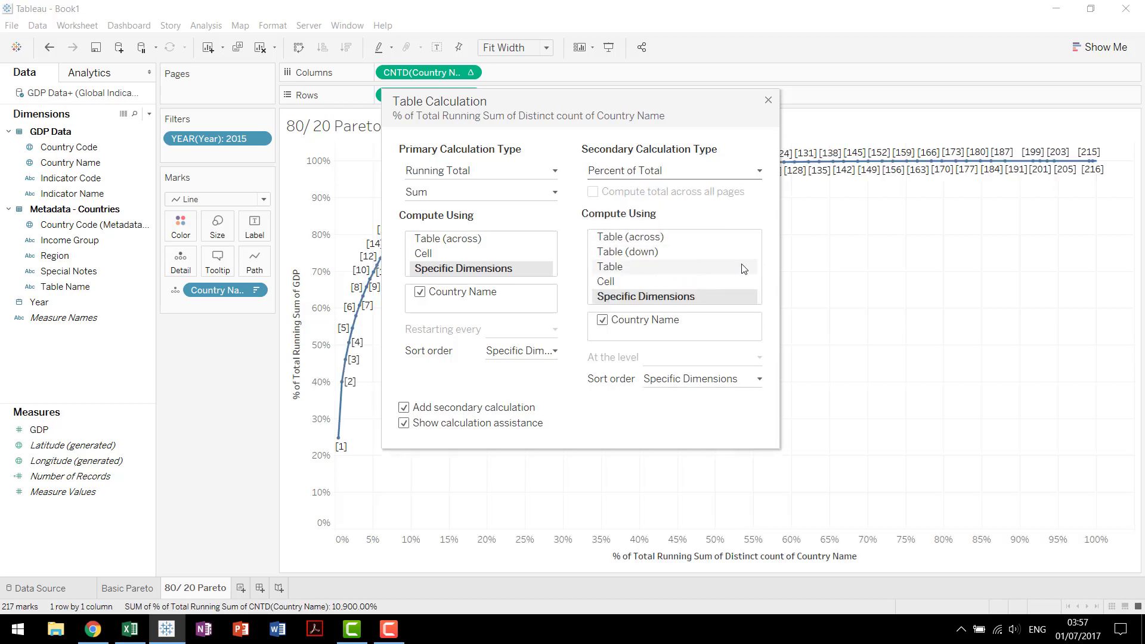
click(769, 101)
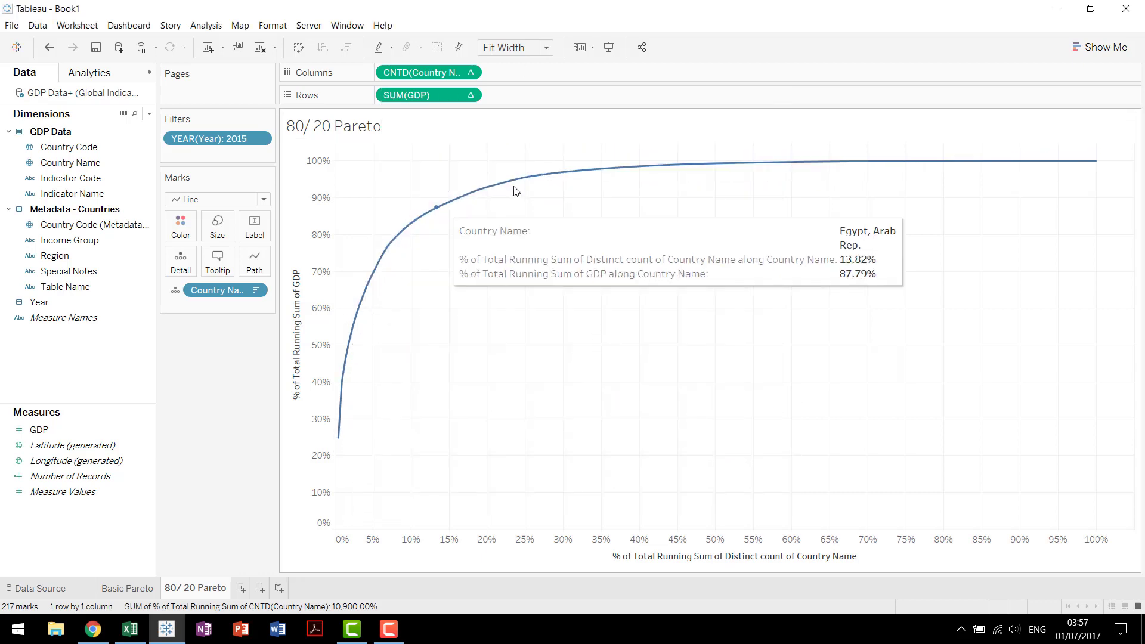
click(128, 589)
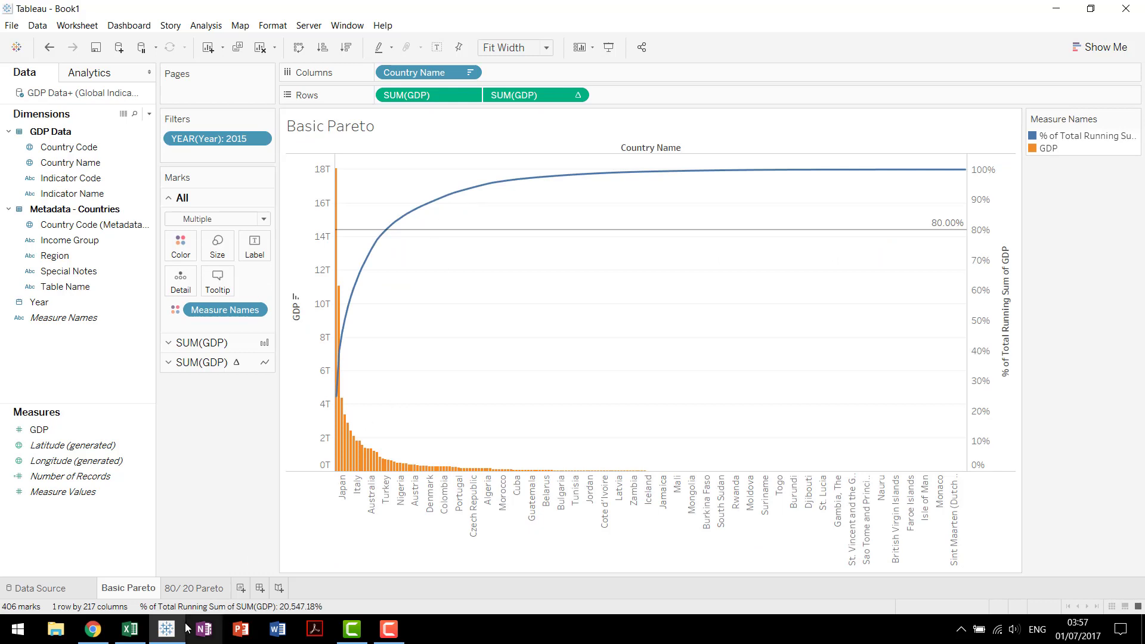
Add a 0.2 constant reference line to the 80/ 20 Pareto chart.
click(195, 591)
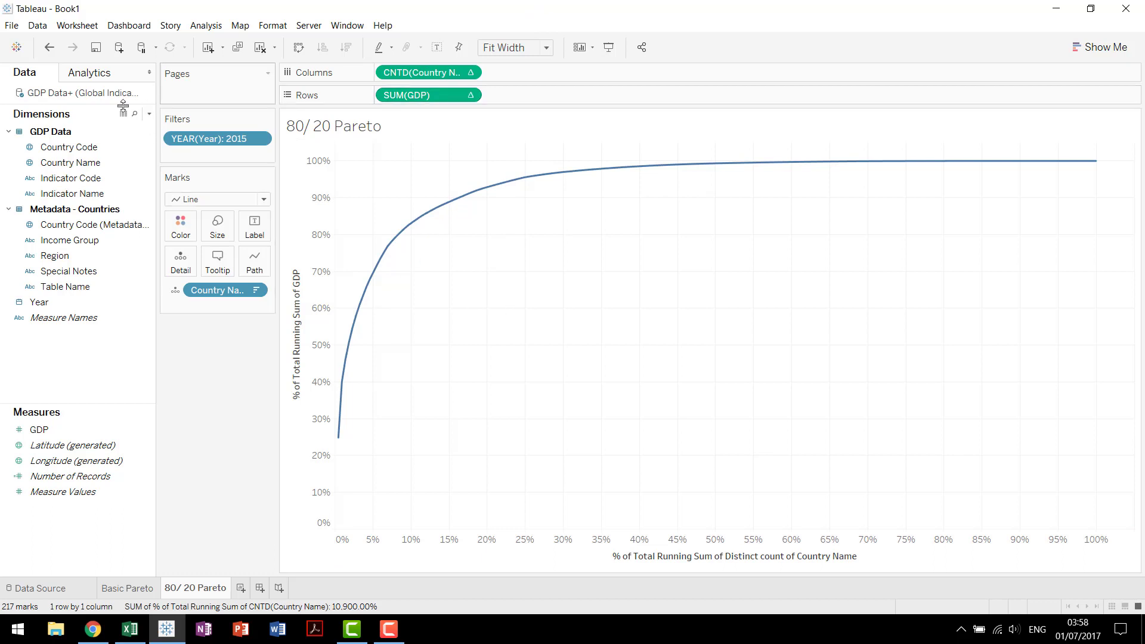
click(87, 74)
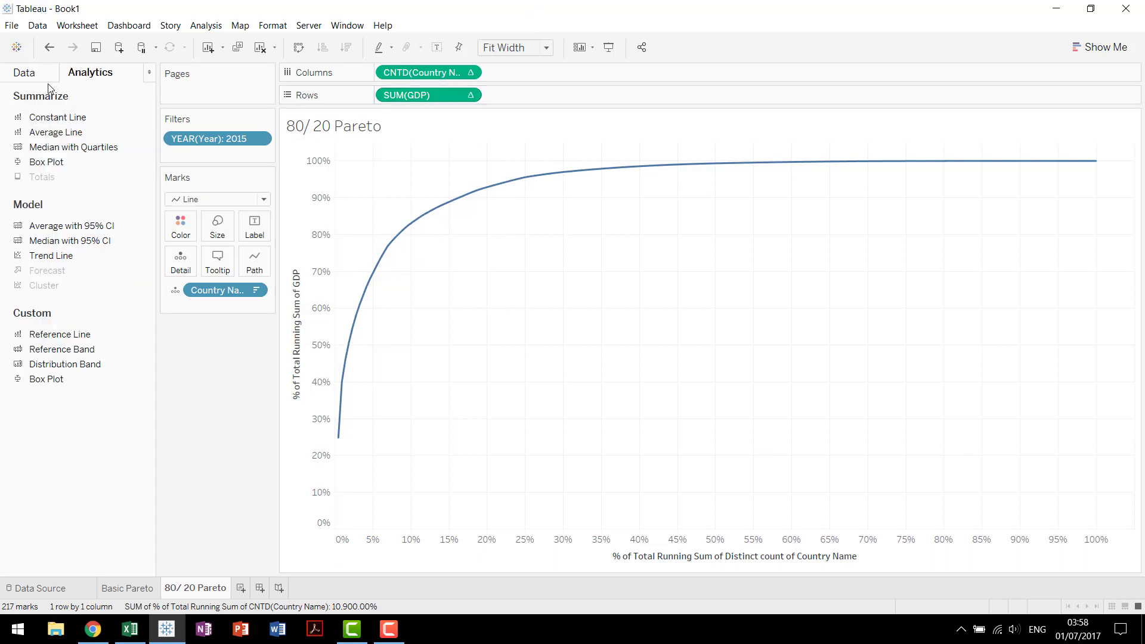
drag(48, 117, 402, 205)
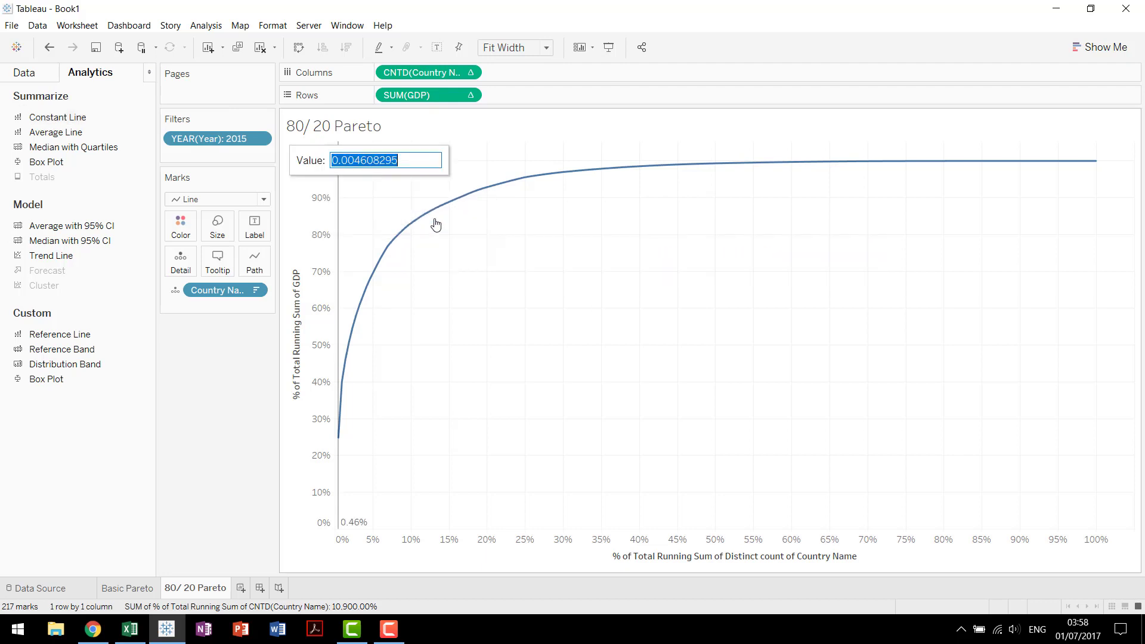
text(.2)
key(Return)
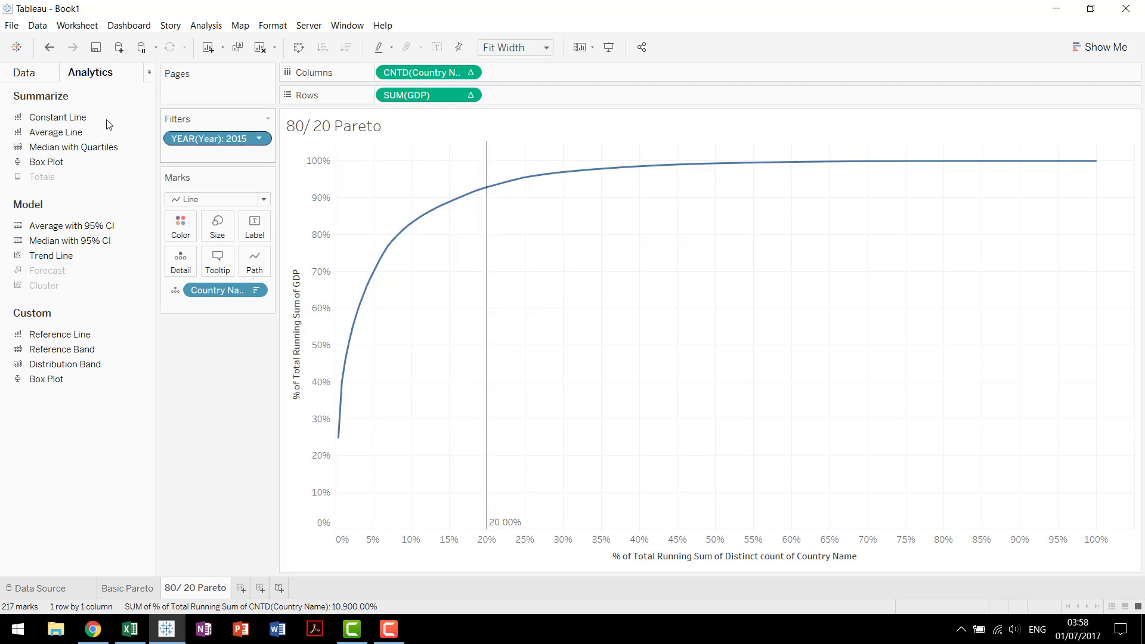
Add a second constant reference line meant for the 80% mark.
drag(55, 117, 407, 224)
text(.8)
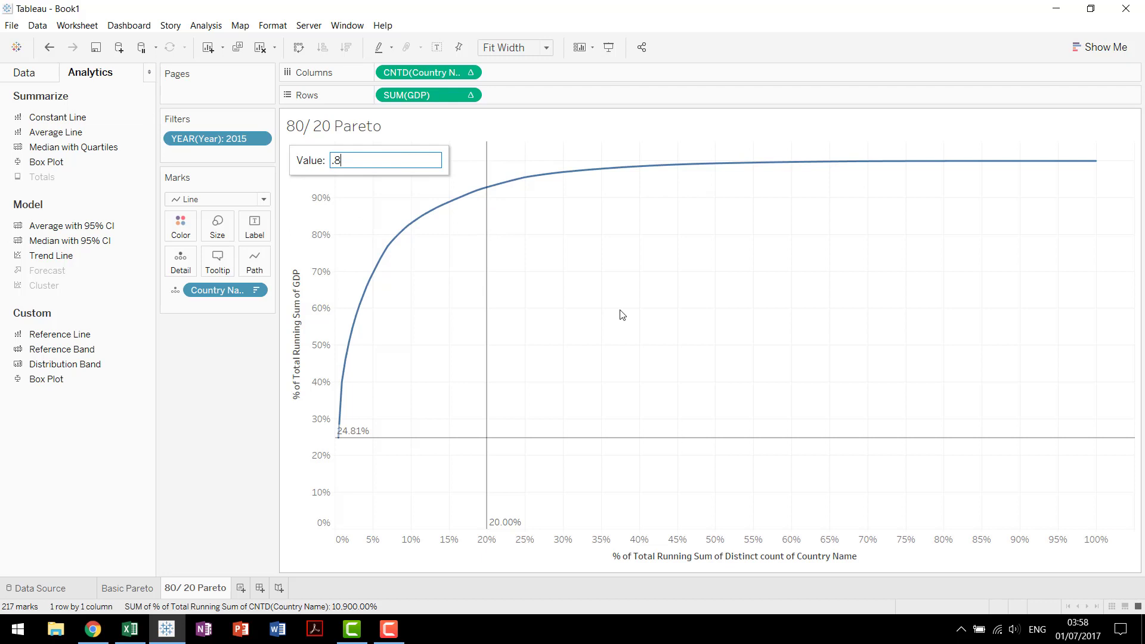
key(Return)
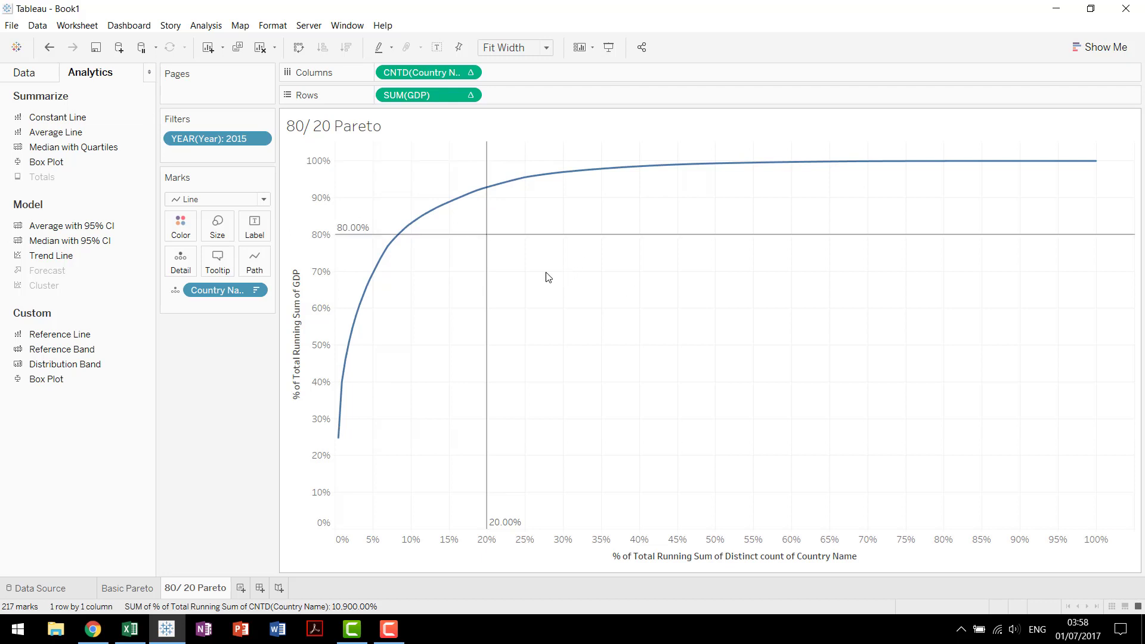
Undo the previously added reference lines.
click(50, 47)
click(50, 48)
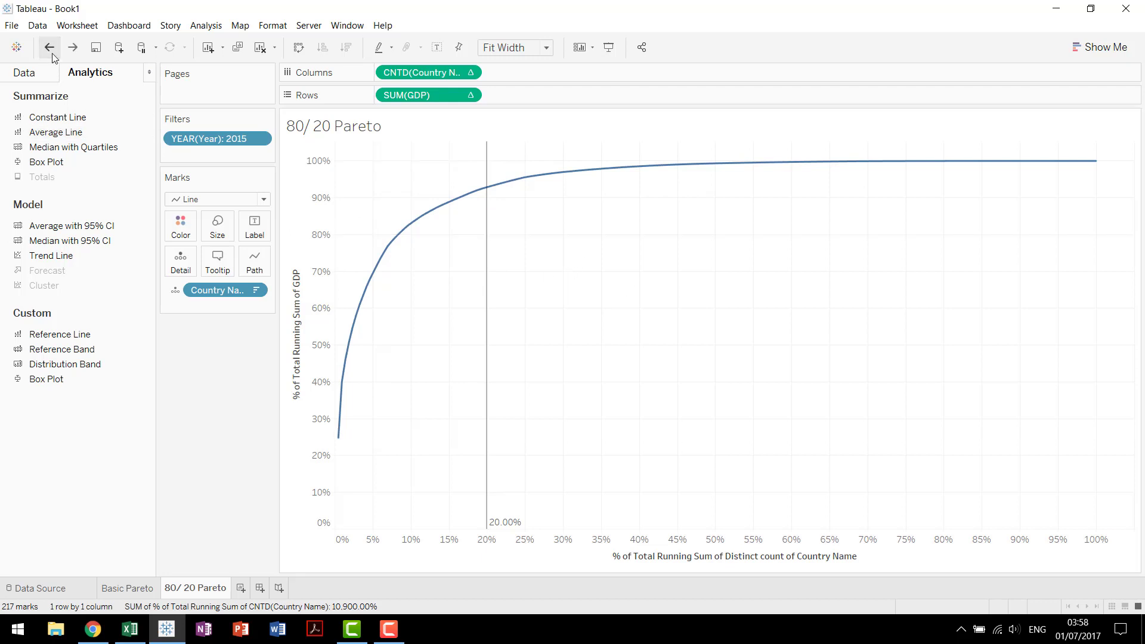
click(50, 47)
click(50, 47)
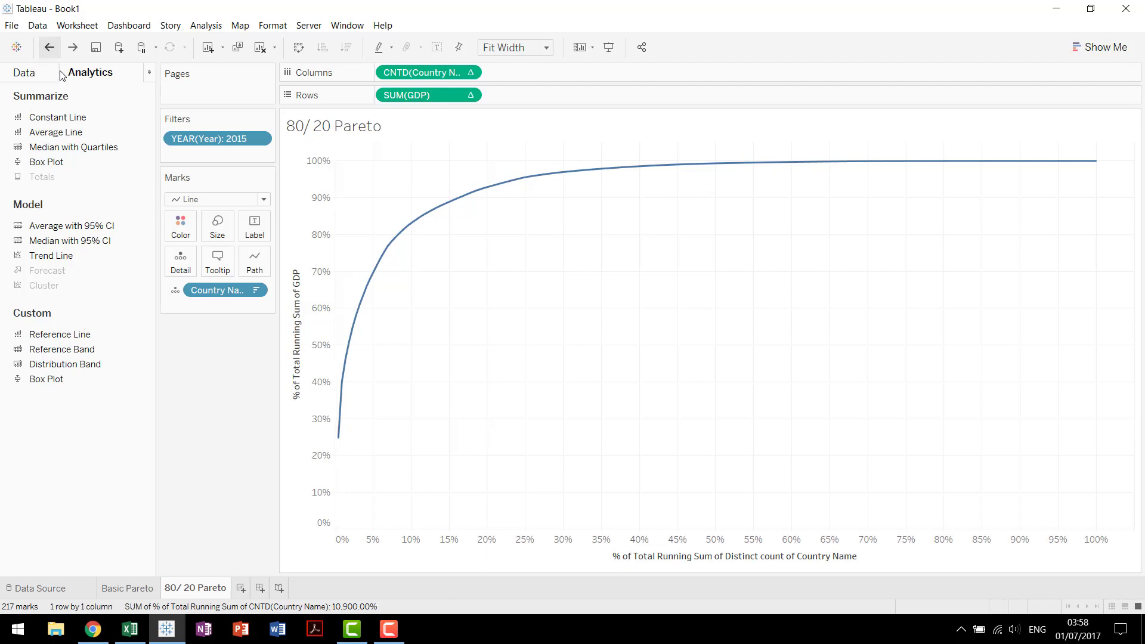
Add constant lines at 20% on the country percentage axis and 0.8 on the GDP percentage axis.
drag(81, 118, 407, 204)
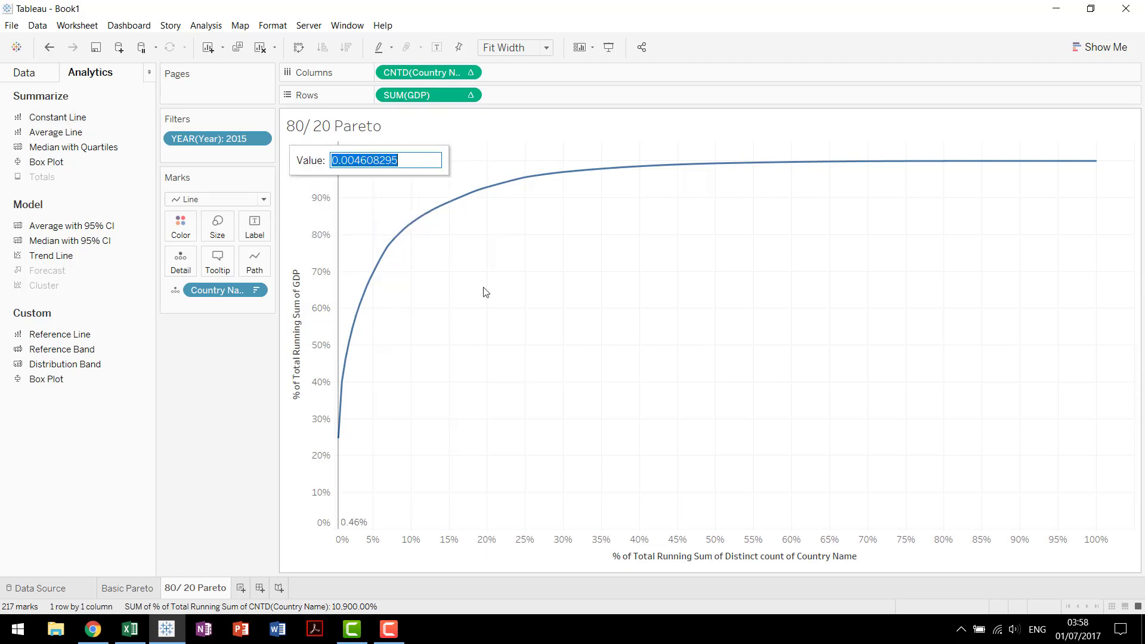
text(.2)
key(Return)
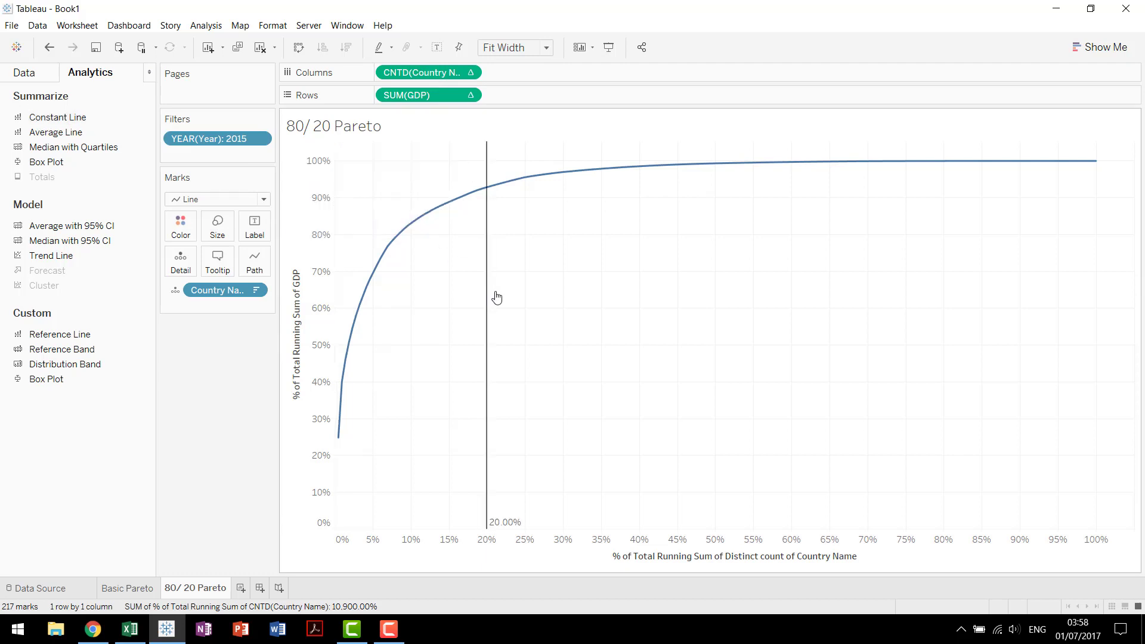
drag(59, 118, 407, 230)
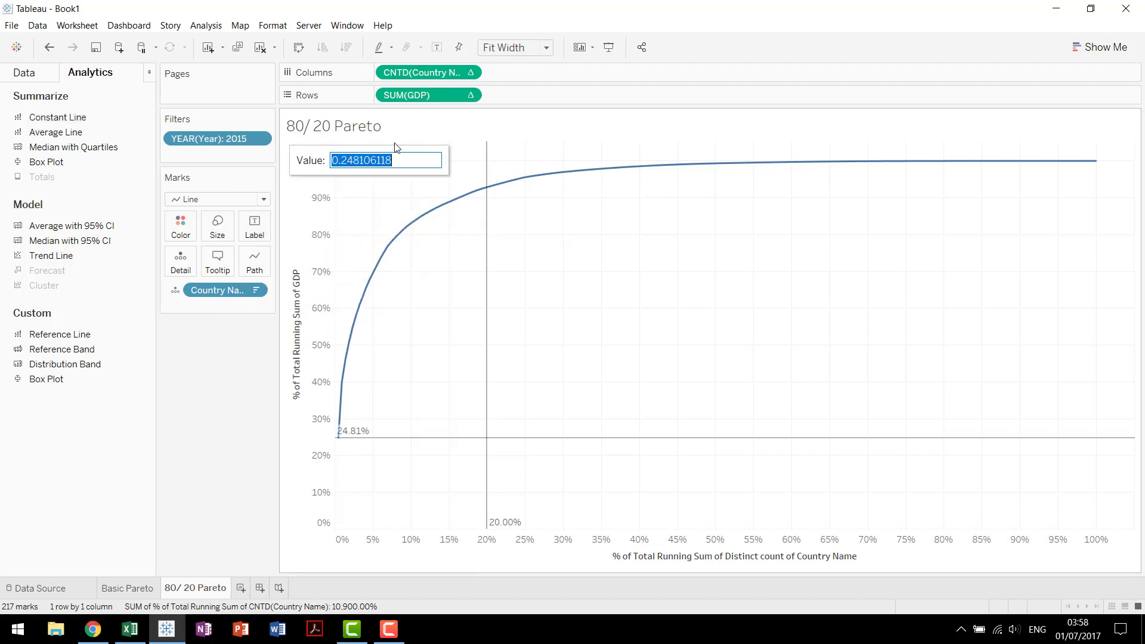
text(.8)
key(Return)
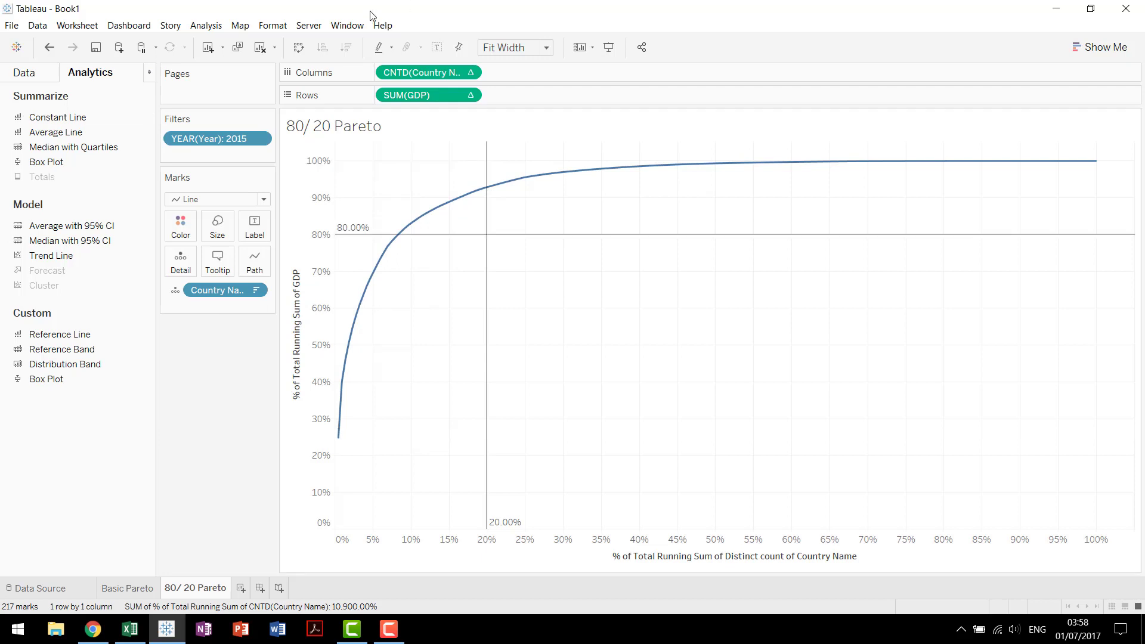
click(25, 74)
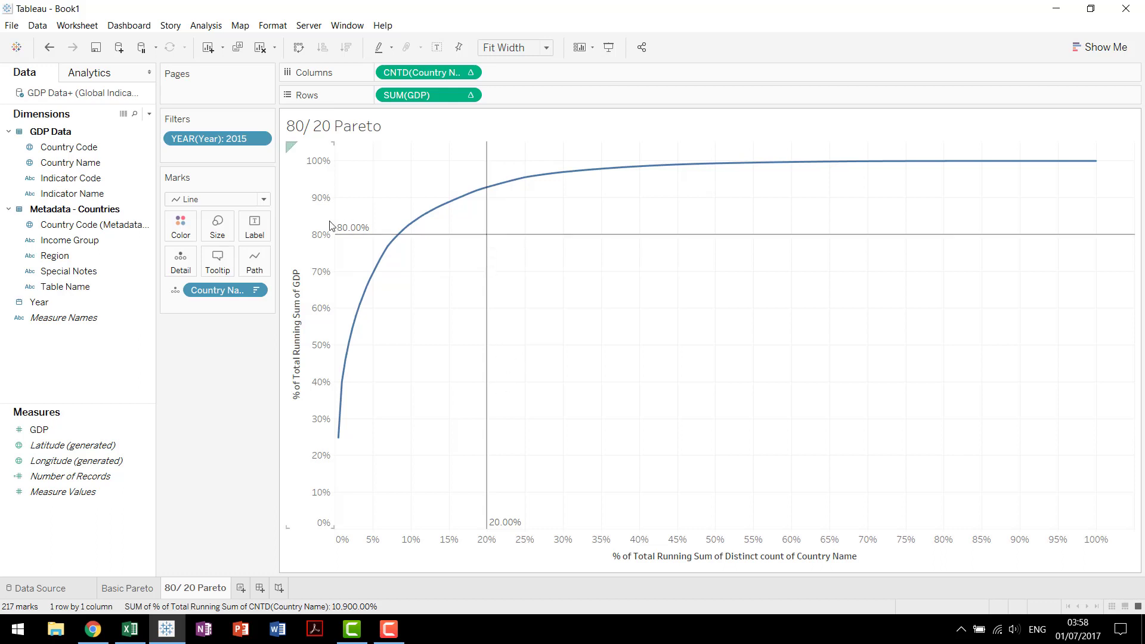
mouse_move(482, 174)
Add a second SUM(GDP) to Rows and show it as bars.
drag(41, 428, 537, 96)
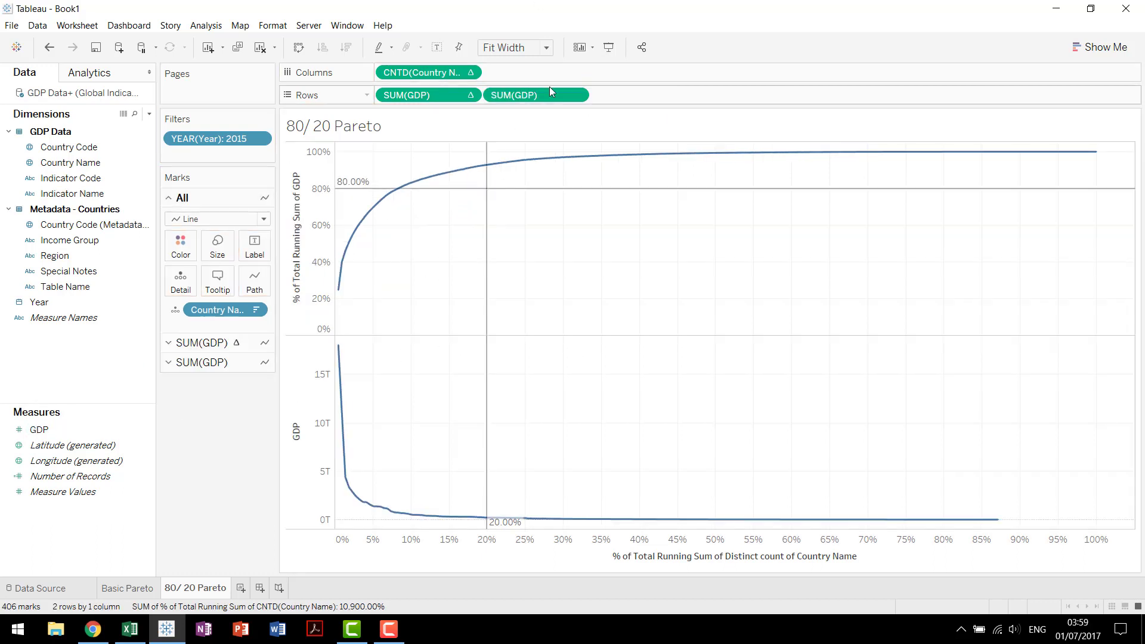
click(576, 96)
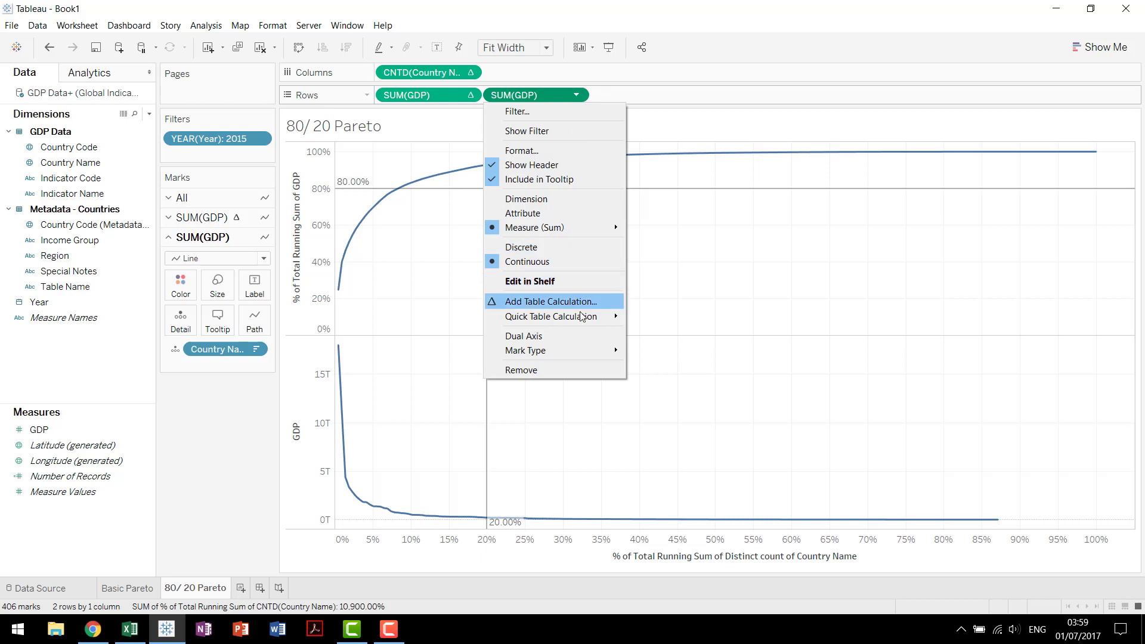
click(720, 324)
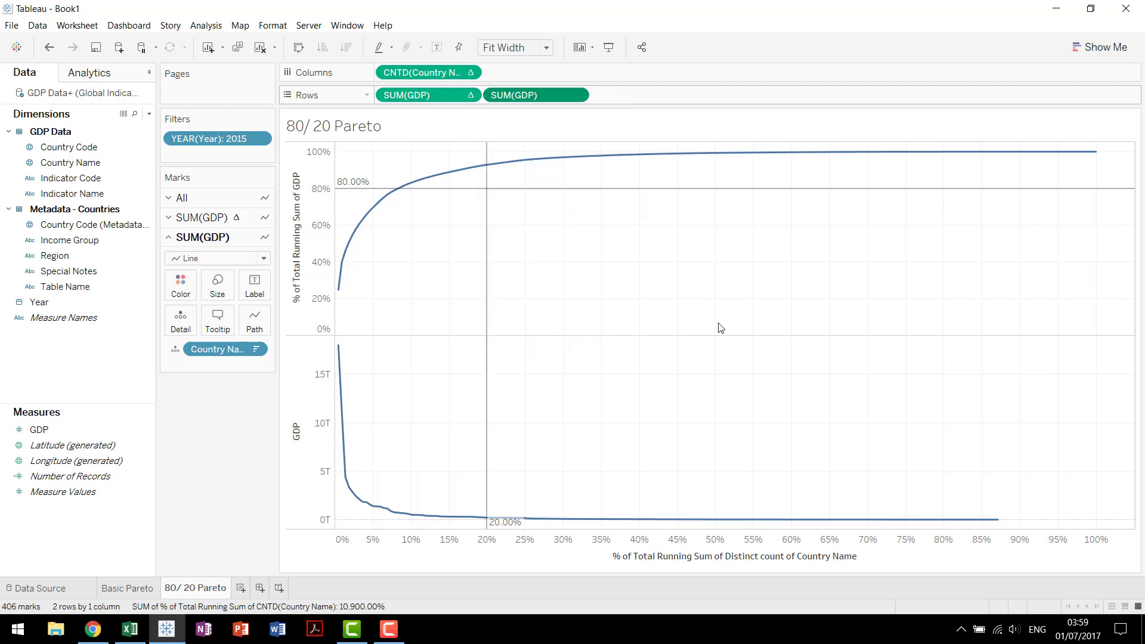
click(234, 259)
click(224, 283)
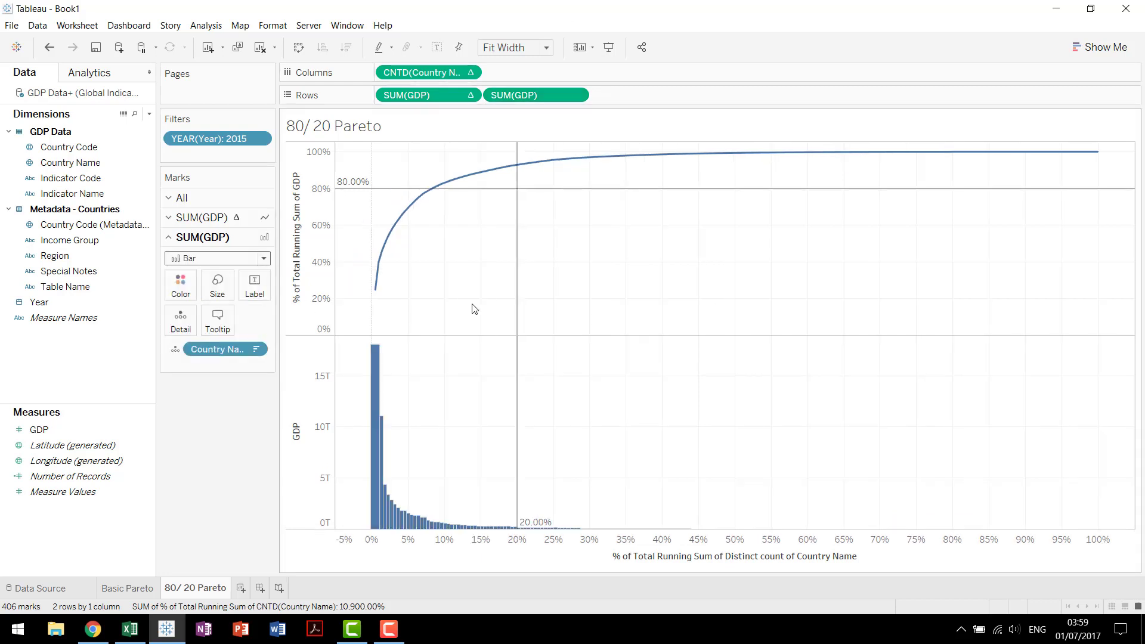
Combine the two SUM(GDP) measures into a dual-axis chart.
right_click(525, 104)
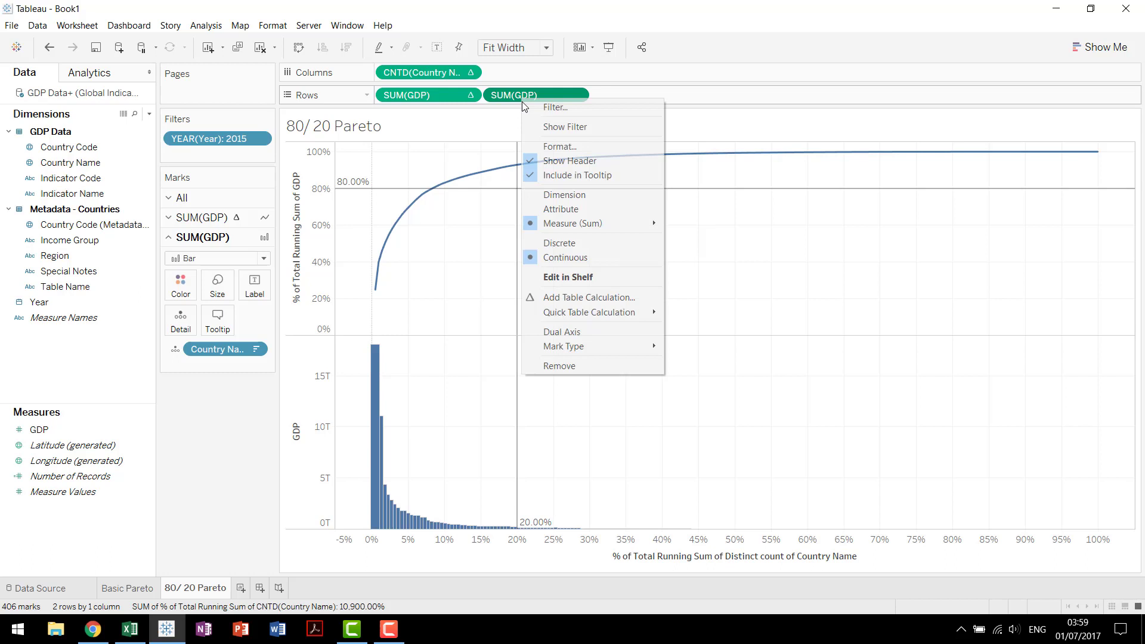
click(590, 332)
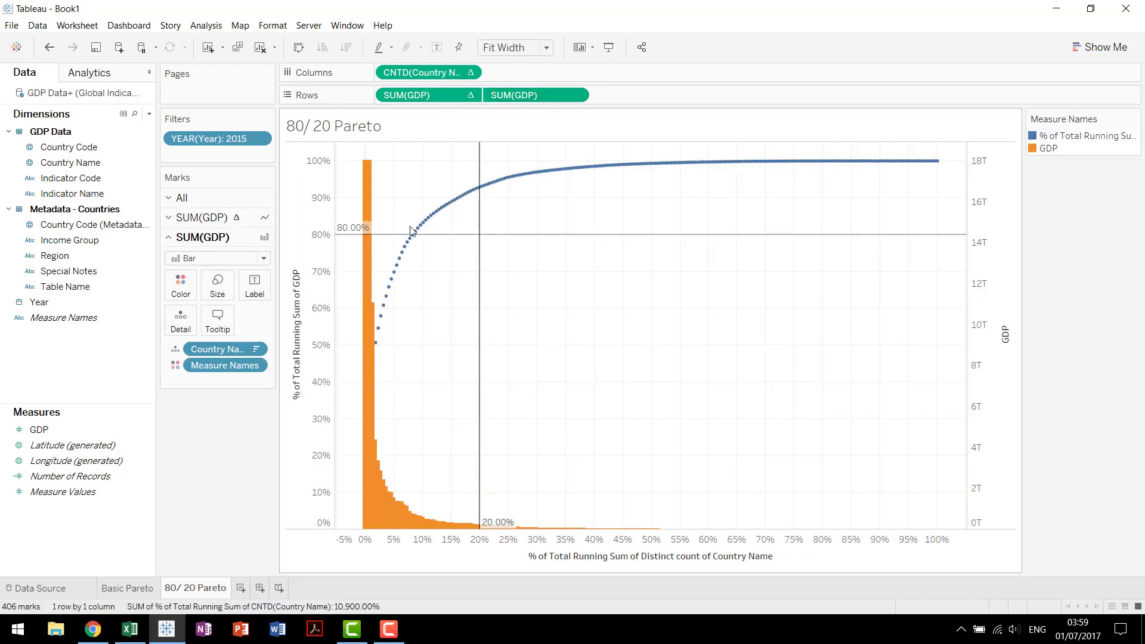
mouse_move(375, 339)
Send GDP bars to the back, put Country Name on Path, and hide the right GDP axis header.
right_click(990, 303)
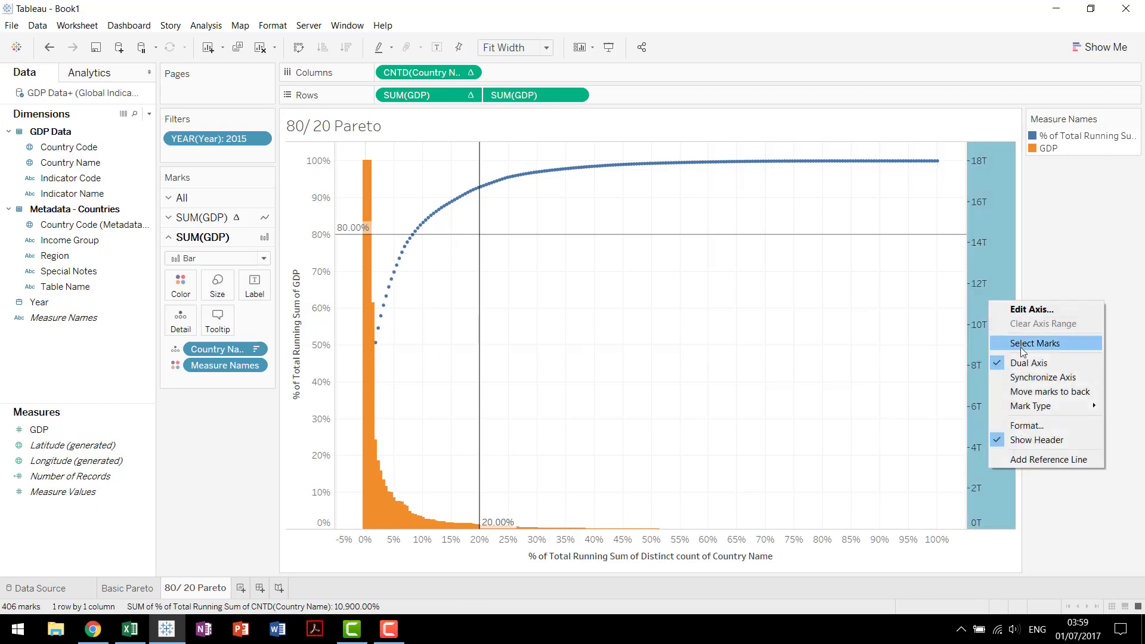
click(1038, 392)
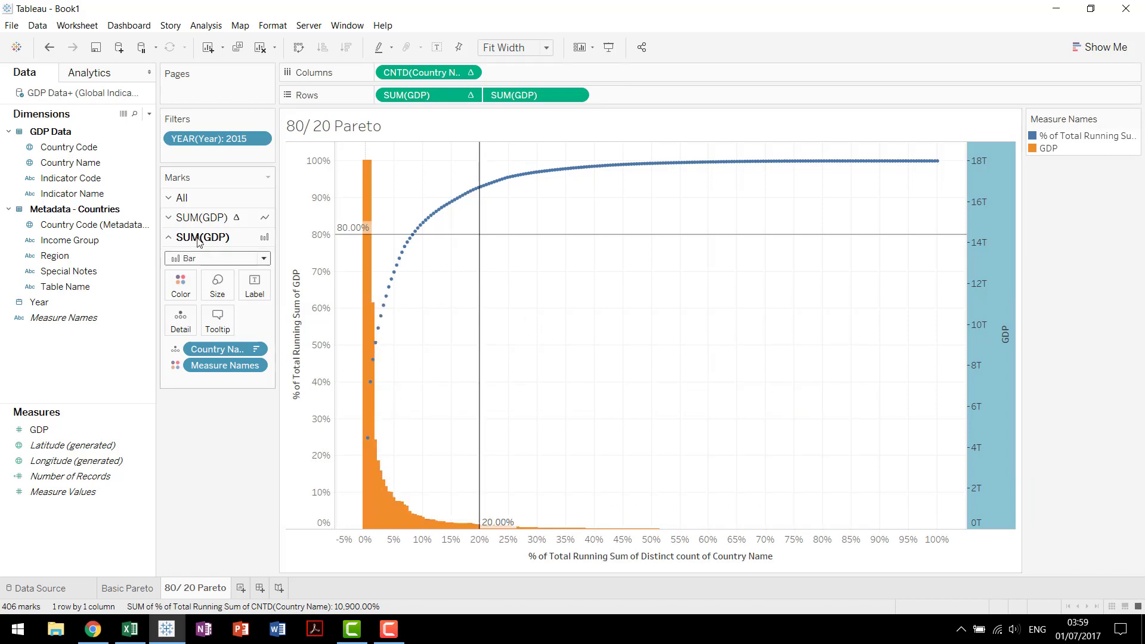
click(214, 217)
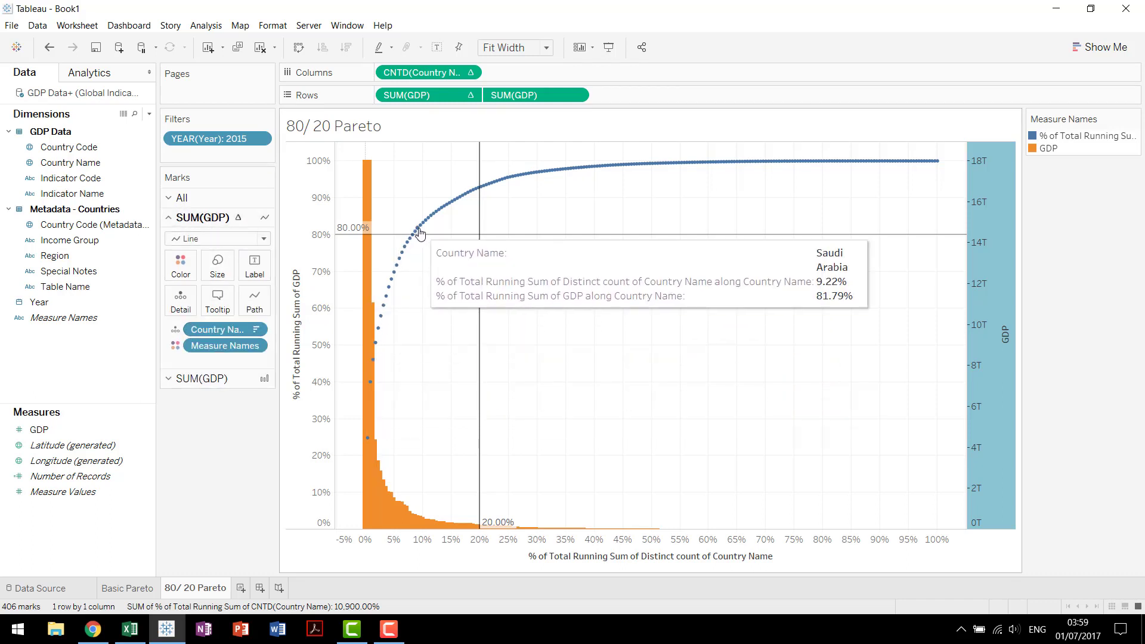
drag(220, 333, 262, 310)
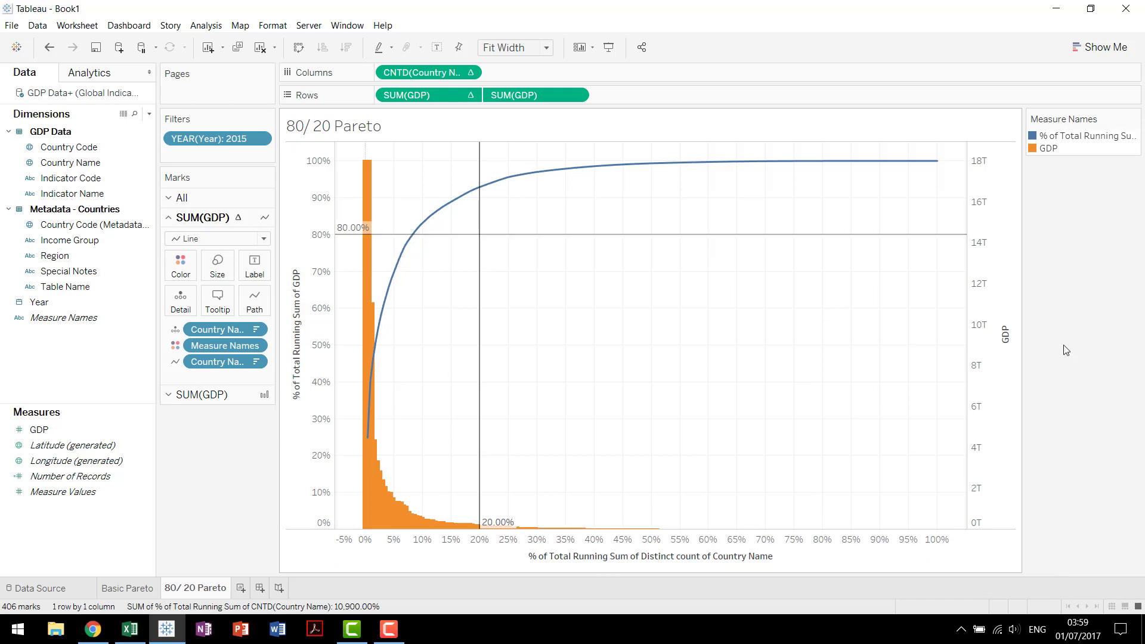
right_click(992, 298)
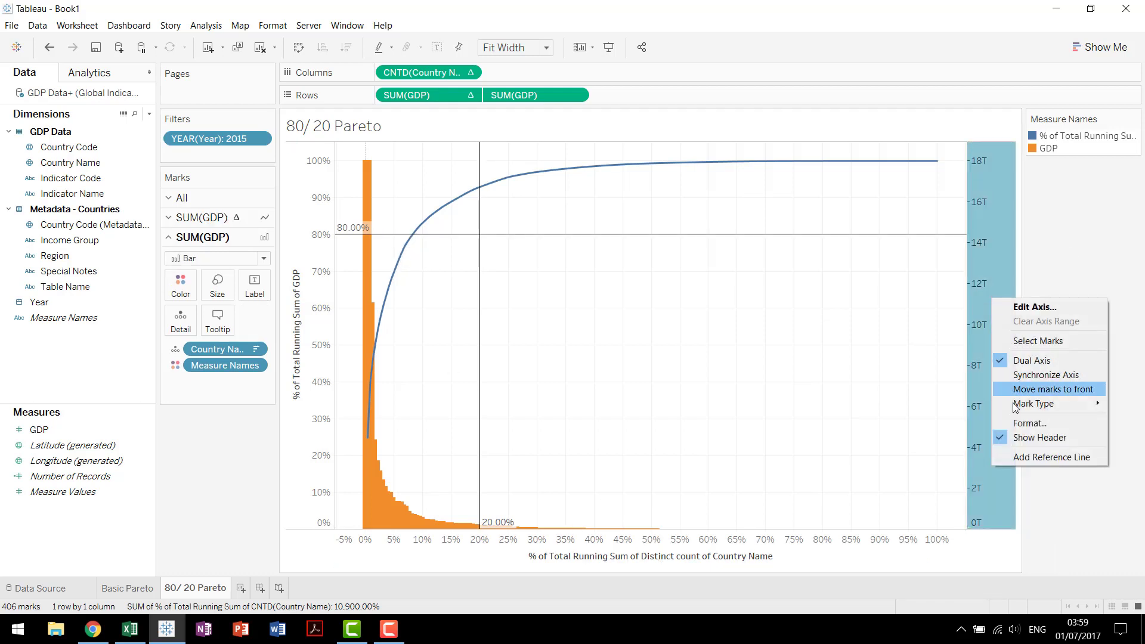
click(1017, 438)
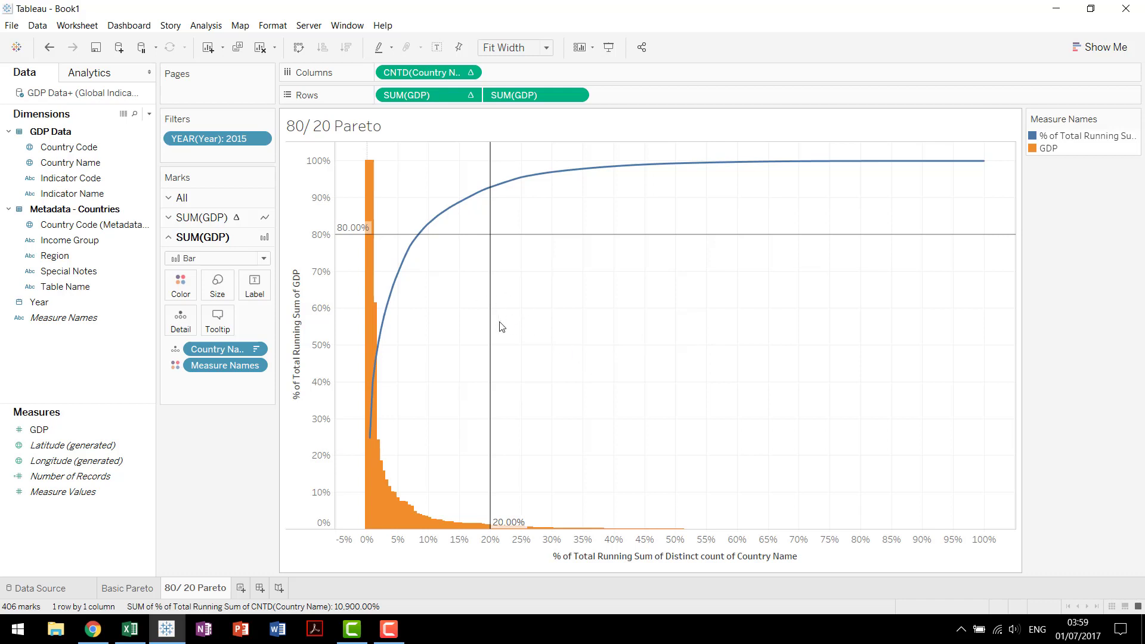
mouse_move(424, 230)
click(133, 590)
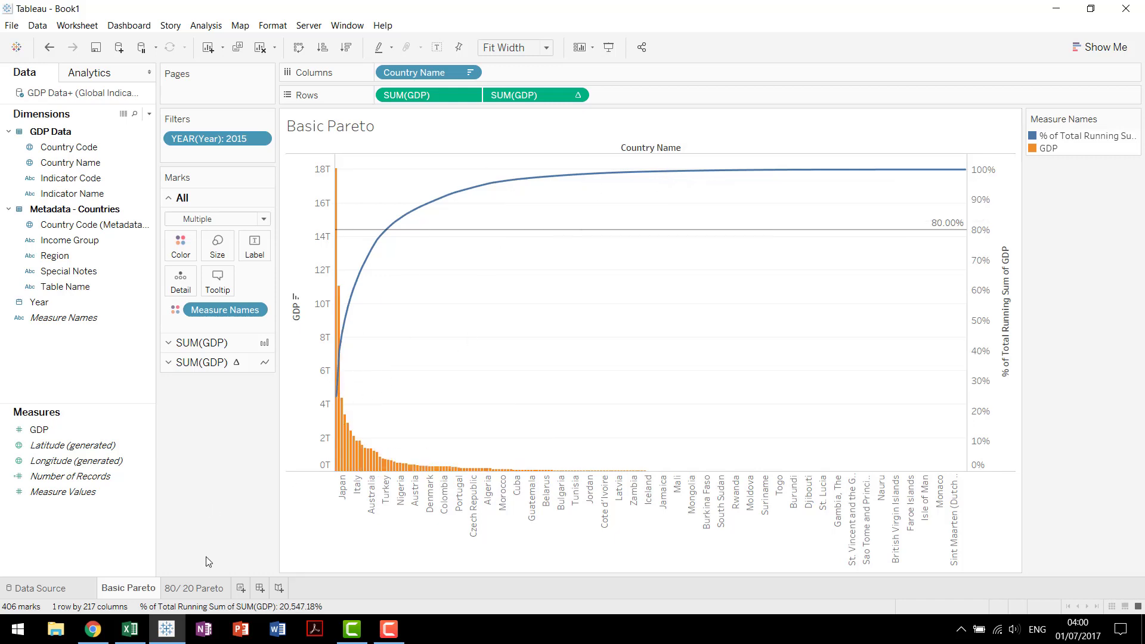
click(200, 587)
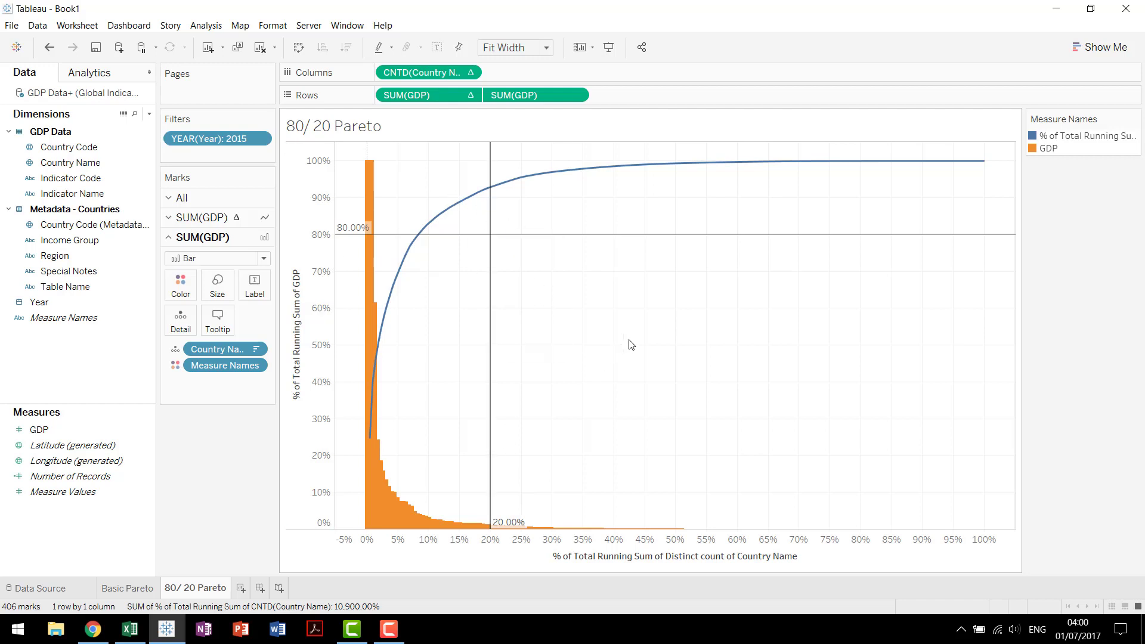
Minimize the Tableau, Chrome and Excel windows to reveal the Super DataScience desktop.
click(1057, 11)
click(1067, 7)
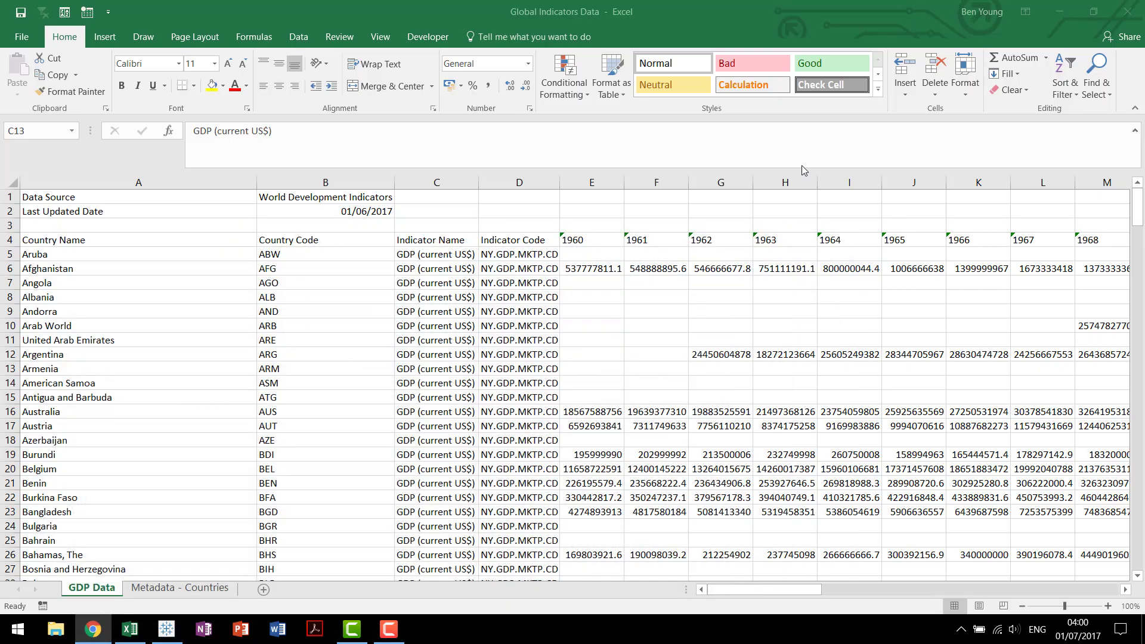
click(1060, 12)
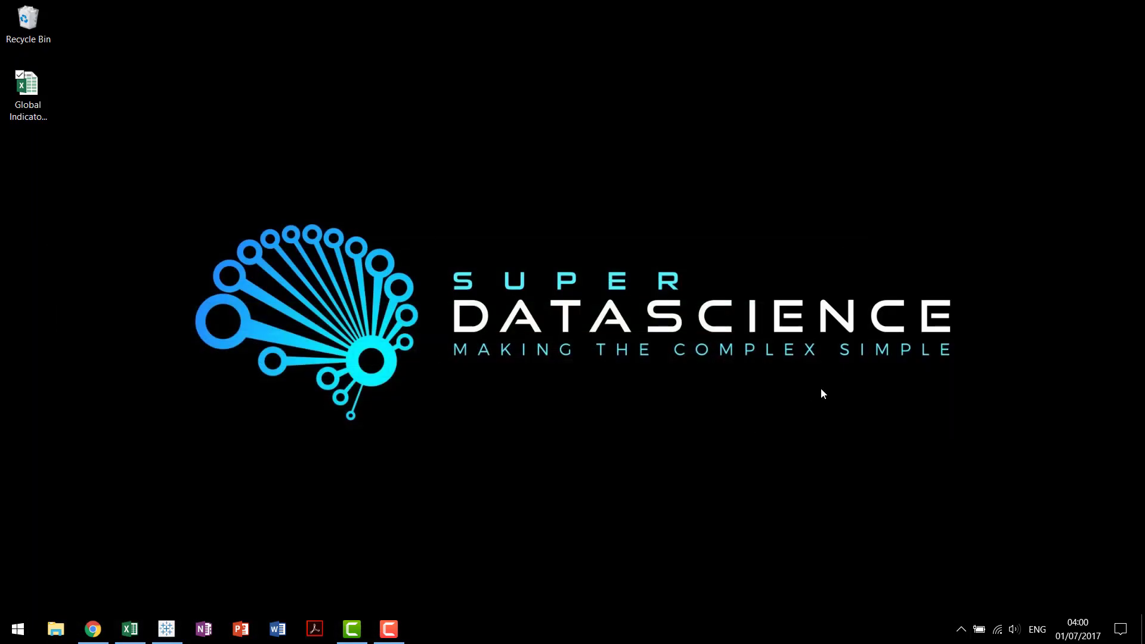